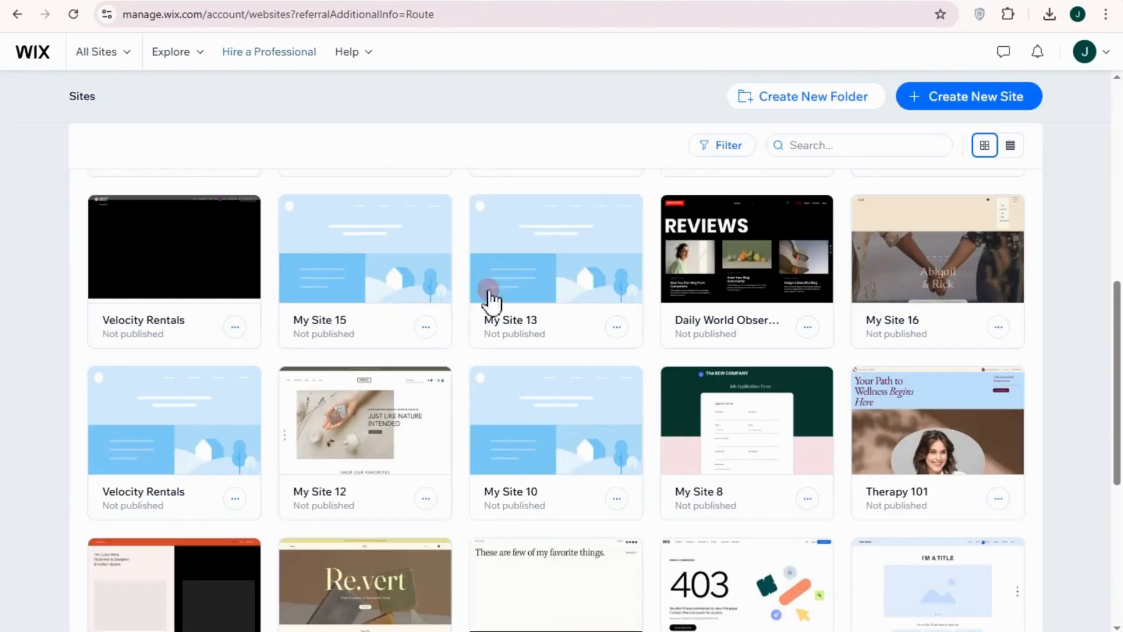
Start creating a new website from the sites overview and choose to build it on Wix Editor
scroll(304, 415, "down", 1)
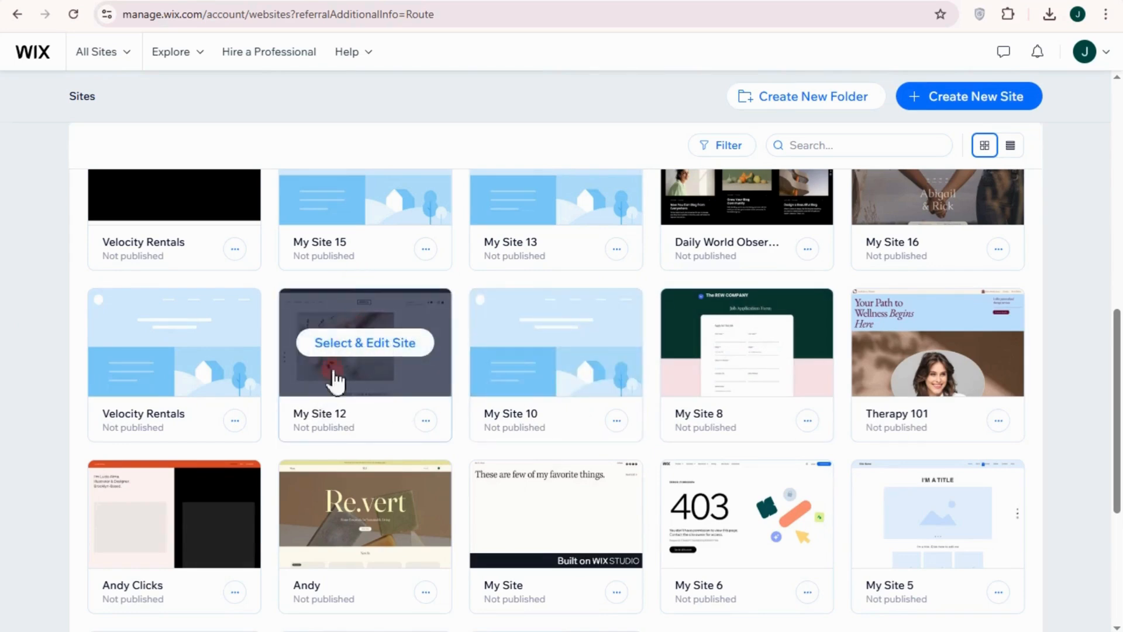
left_click(959, 99)
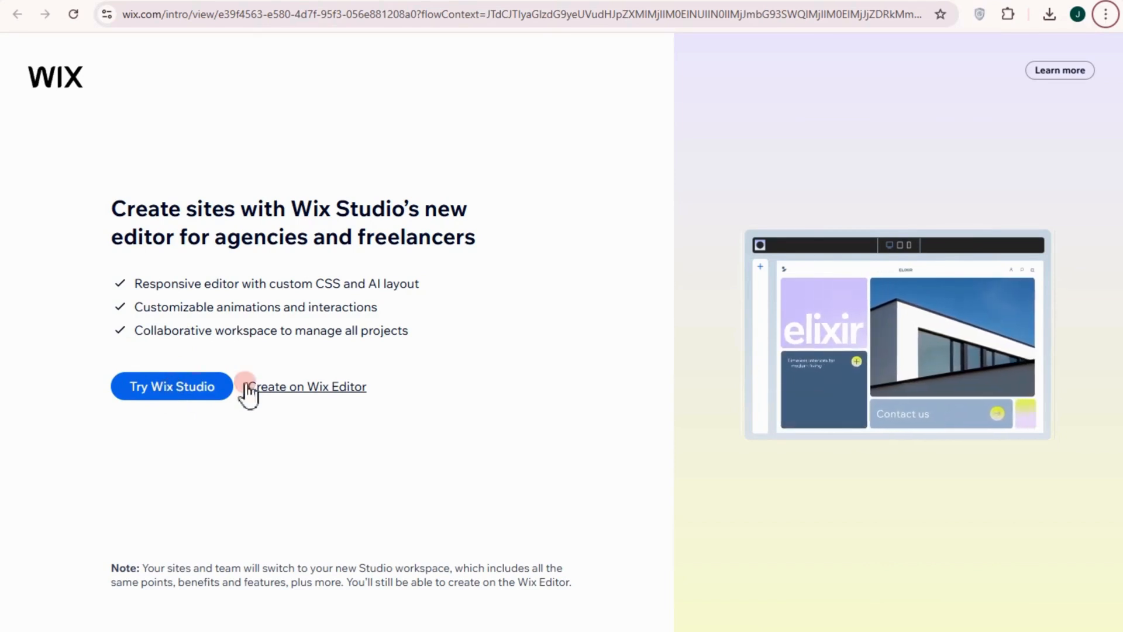
left_click(328, 386)
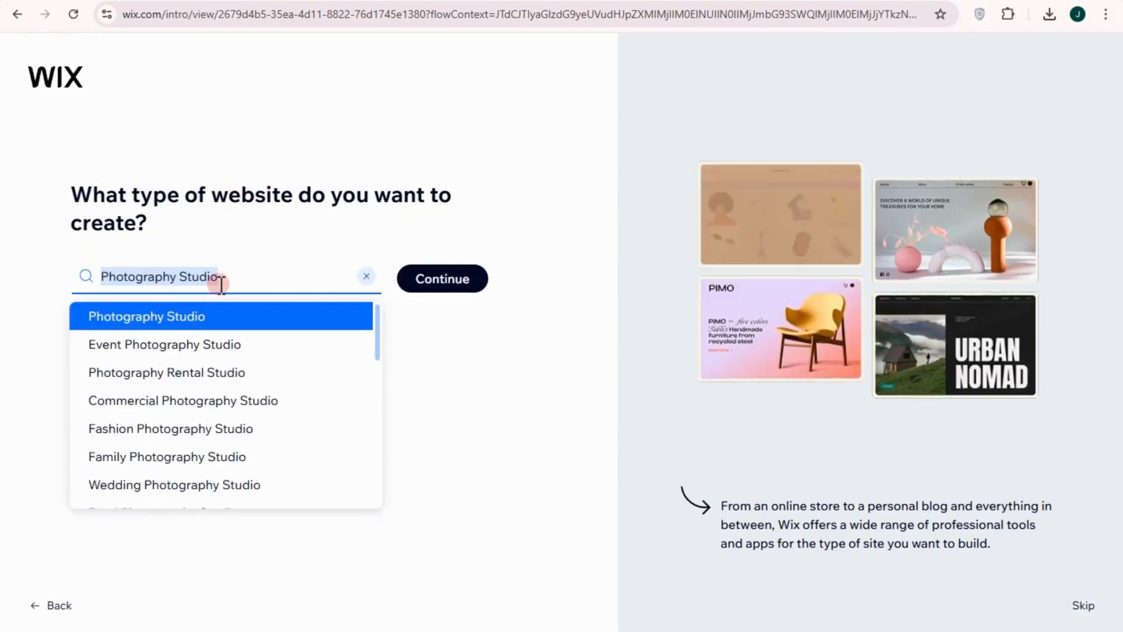
Set the website type to Skin Care Shop and continue to the store setup
type("skin")
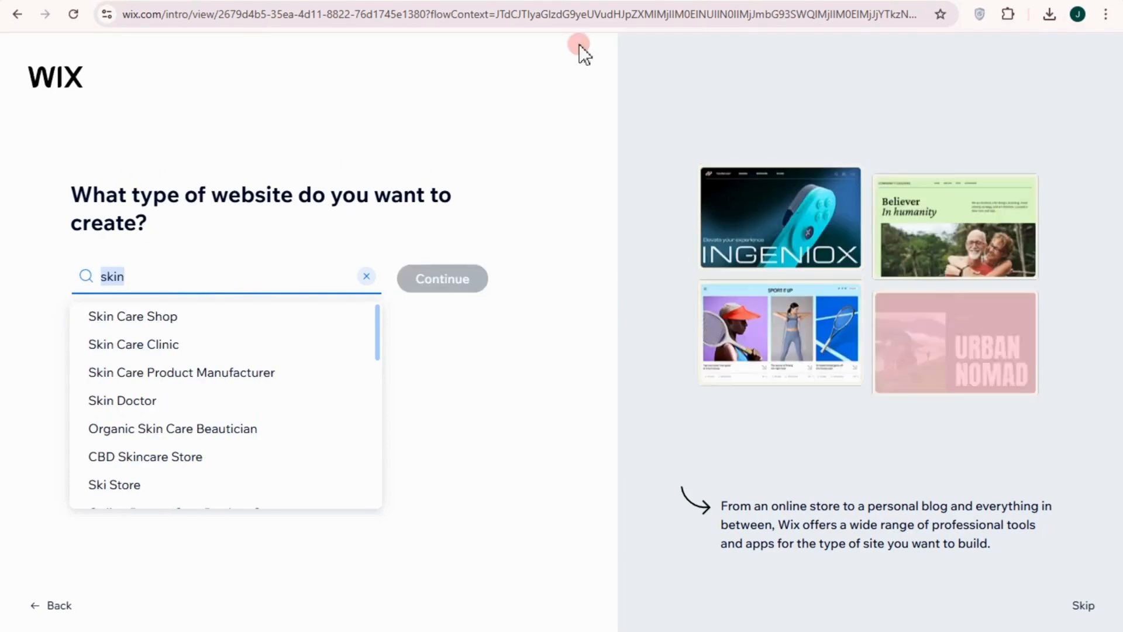
left_click(164, 319)
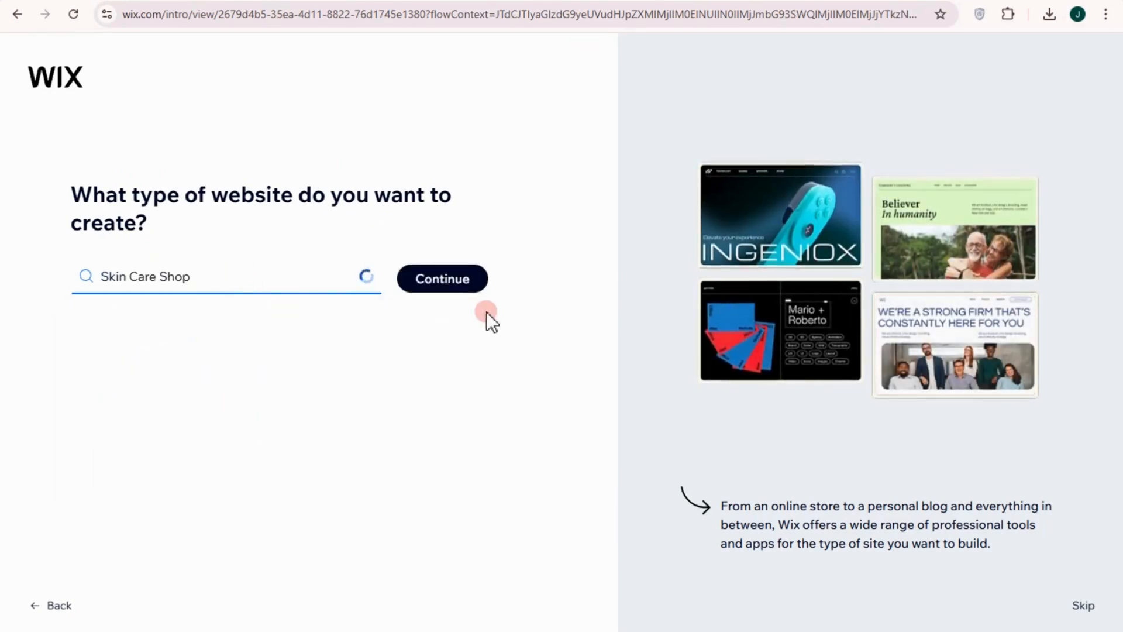
left_click(439, 280)
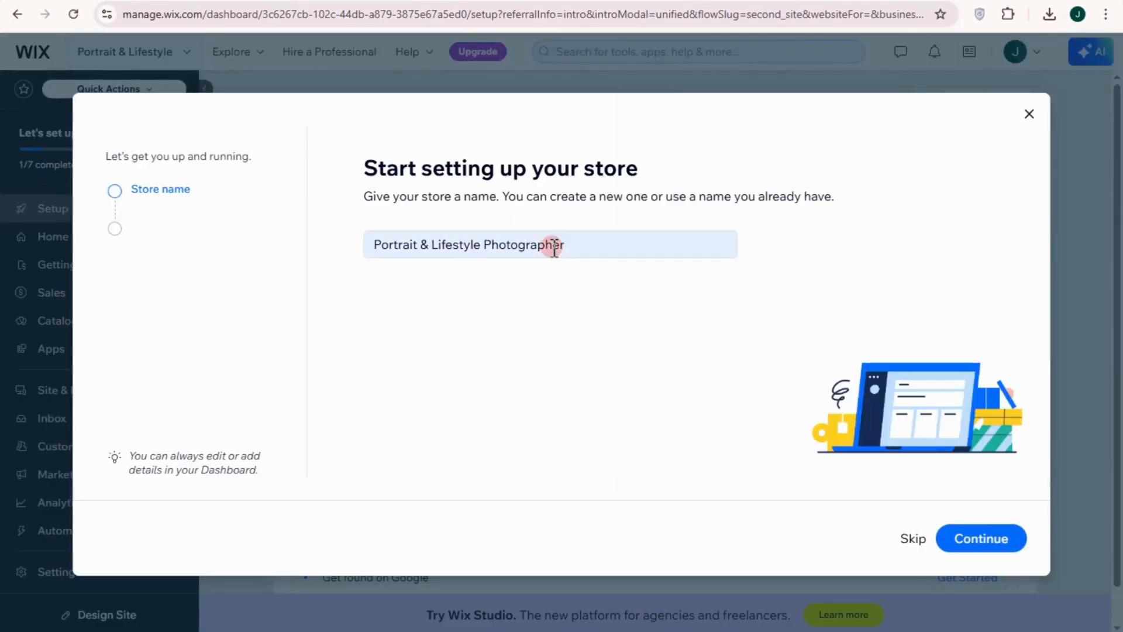
Name the store "Jandy's SC Shop" and answer the online store question with "No, I'm just starting out"
left_click(397, 255)
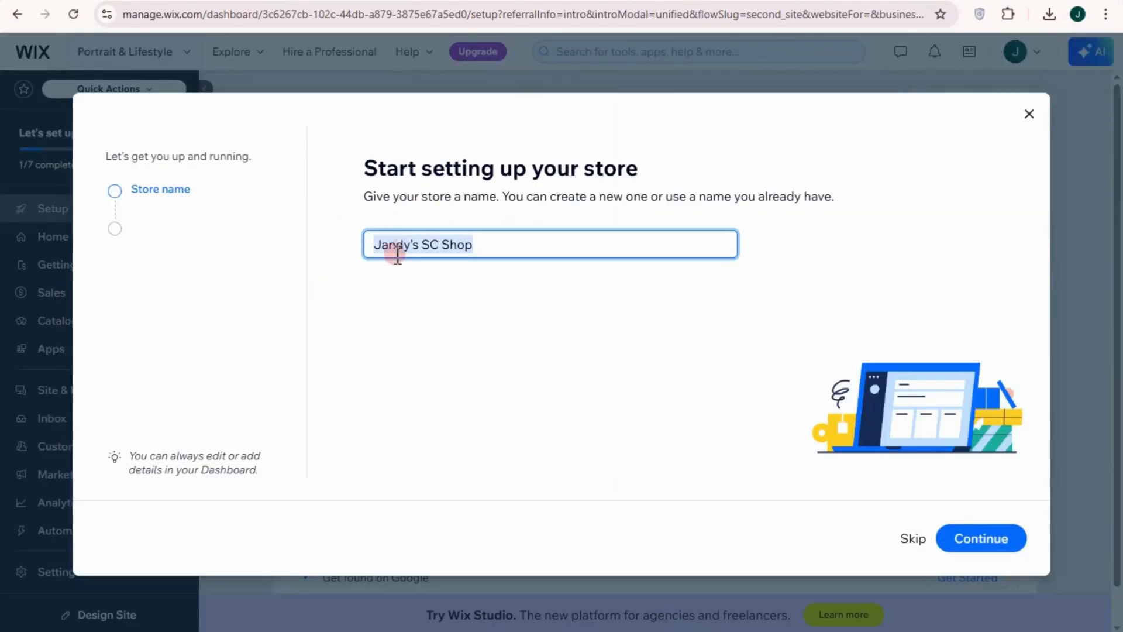
left_click(957, 530)
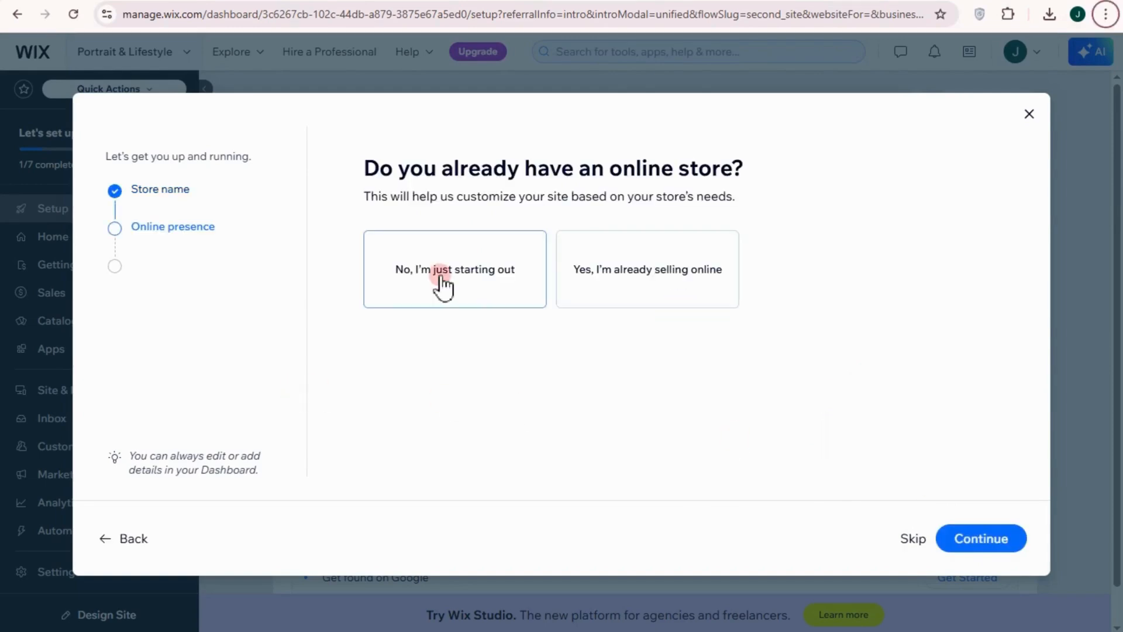
left_click(442, 284)
left_click(1007, 543)
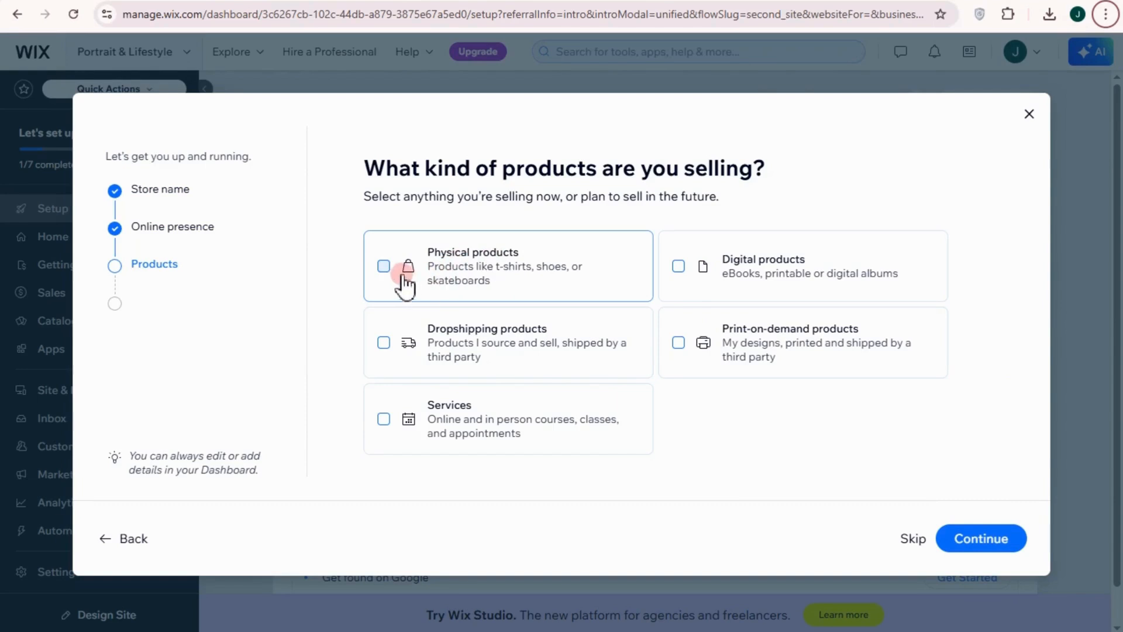
Choose physical products, services and digital products as the kinds of products being sold, and continue
left_click(384, 268)
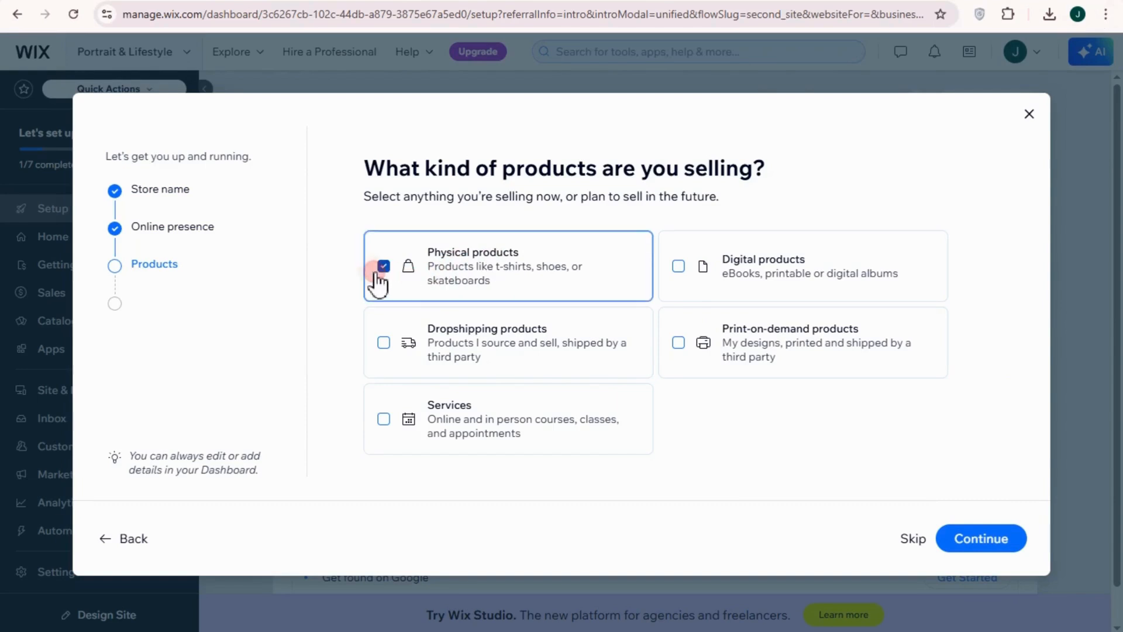
left_click(385, 420)
left_click(682, 267)
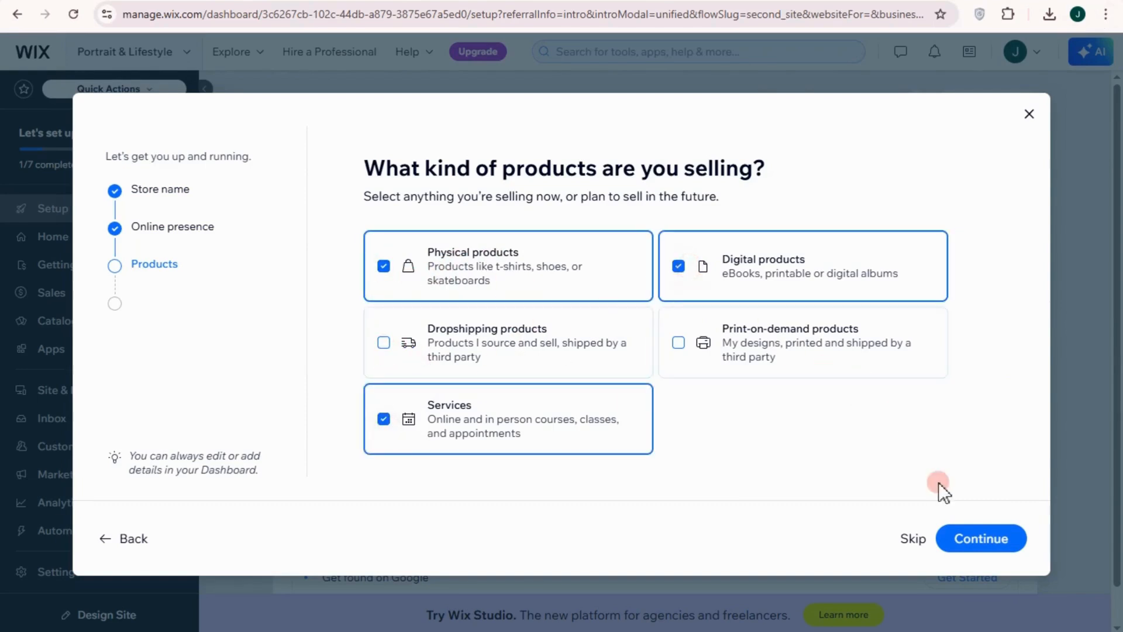
left_click(974, 541)
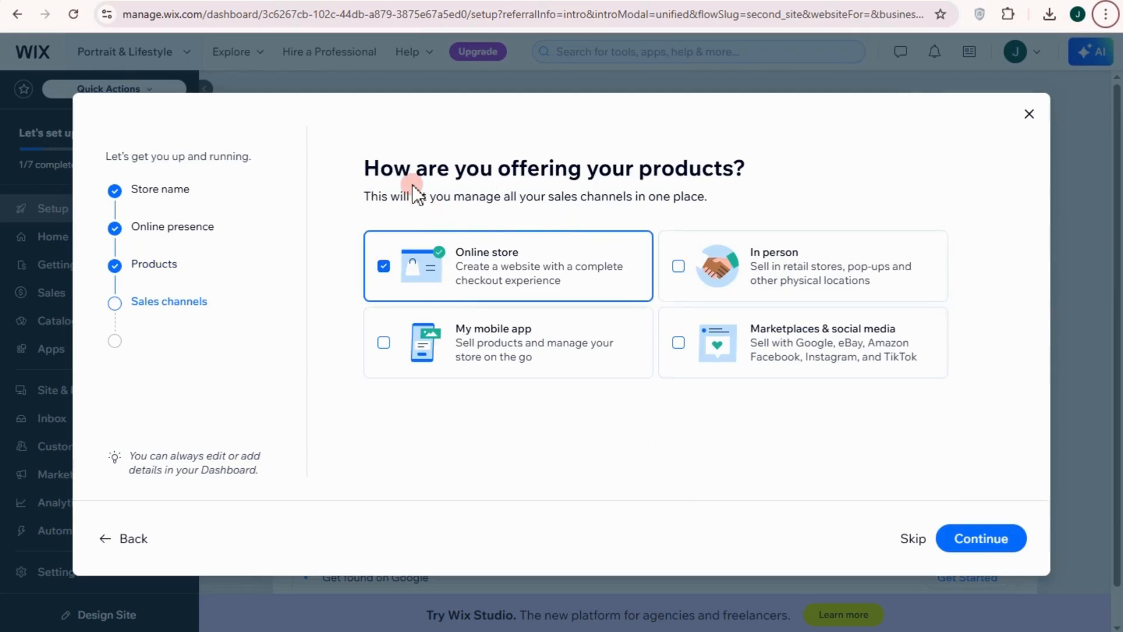
Add mobile app, in person, and marketplaces & social media as sales channels, and finish the setup to reach the dashboard
left_click(417, 348)
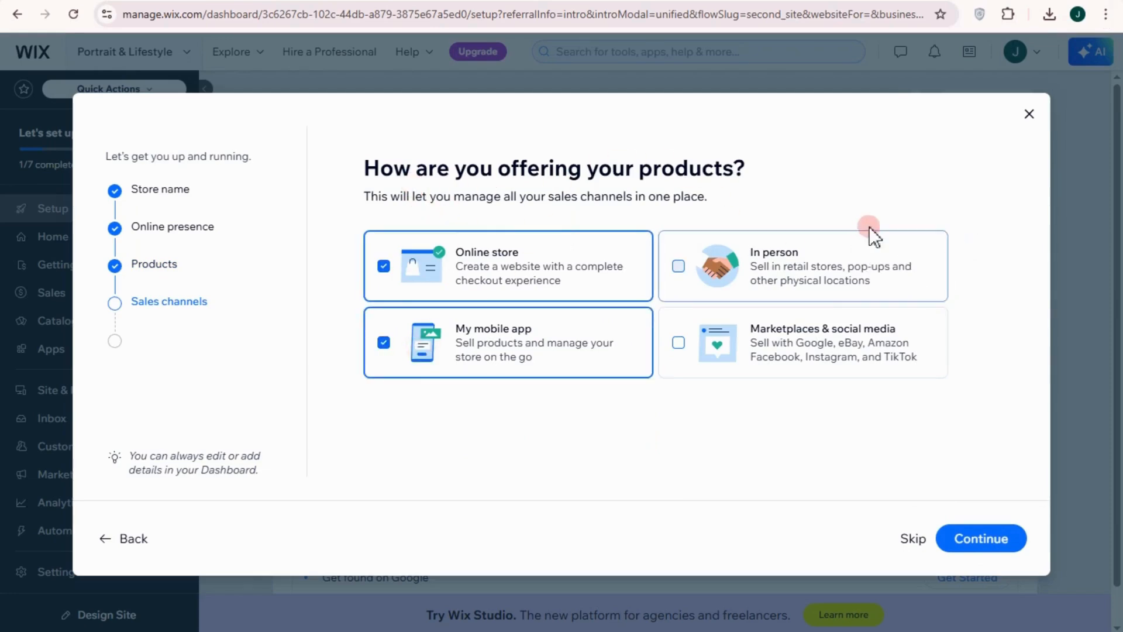
left_click(836, 287)
left_click(810, 350)
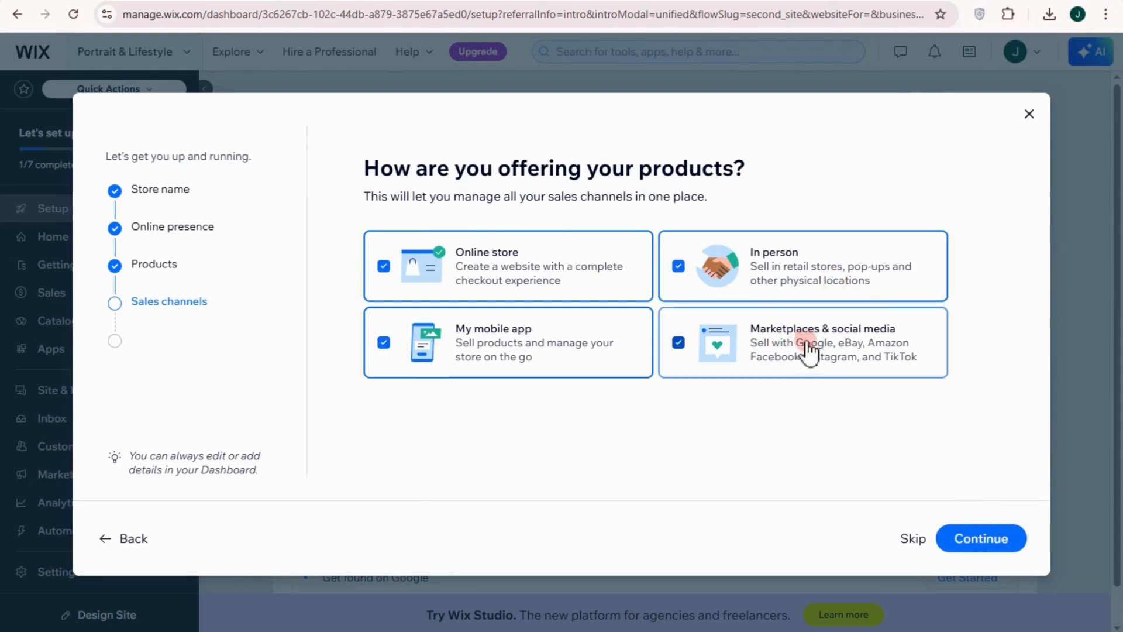
left_click(970, 545)
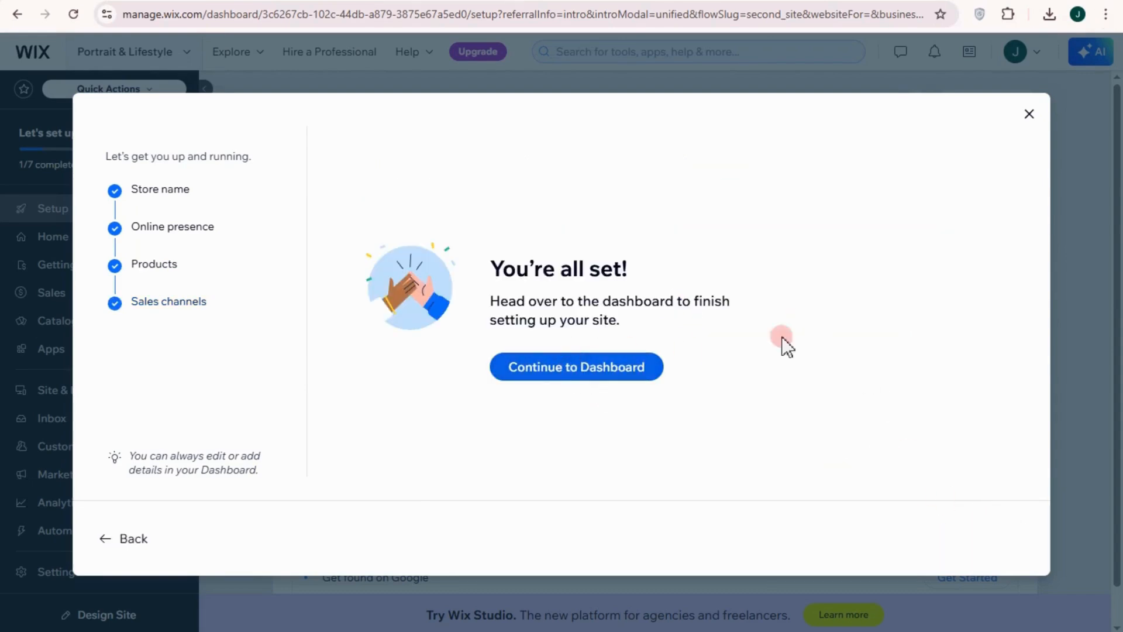
left_click(522, 377)
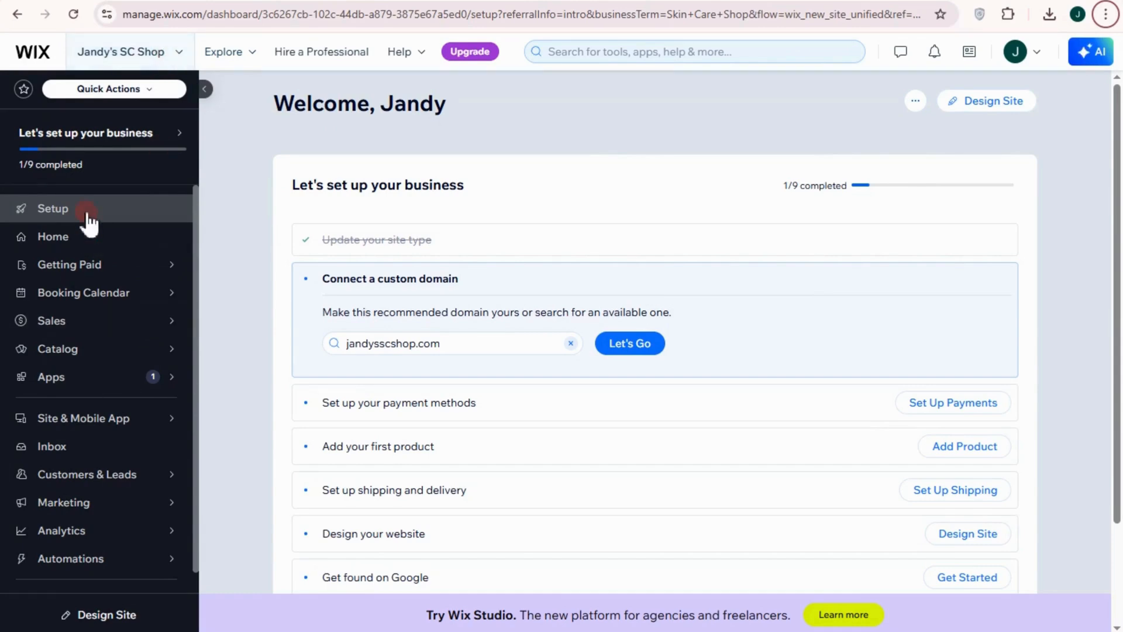
Examine the new site's dashboard, including the list of sites, the business setup checklist and the management sections
mouse_move(134, 304)
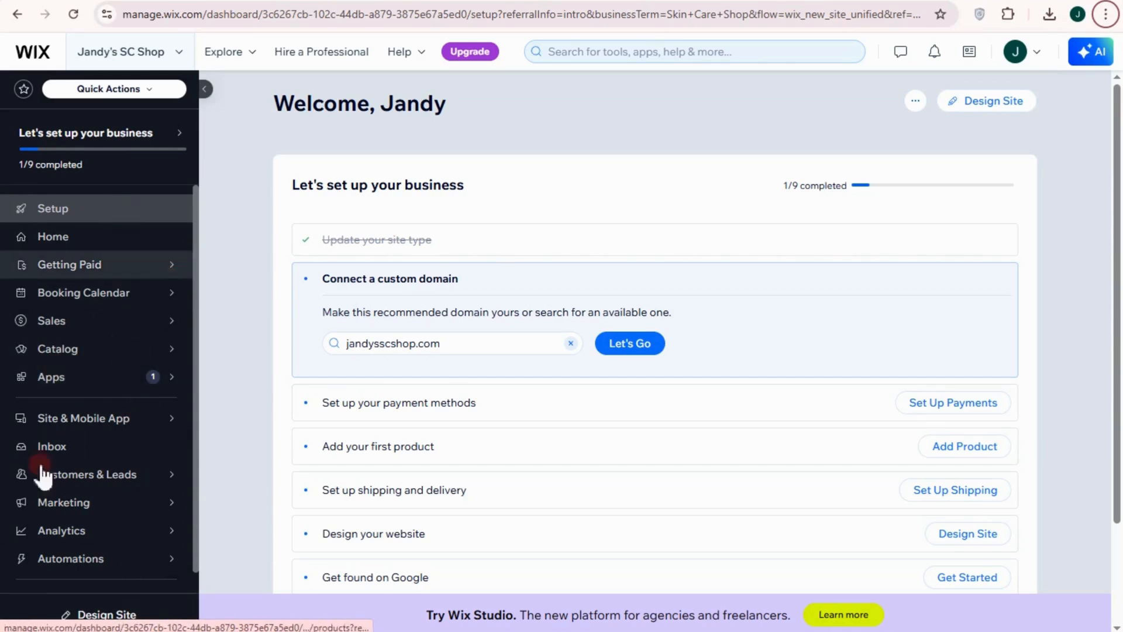
left_click(179, 51)
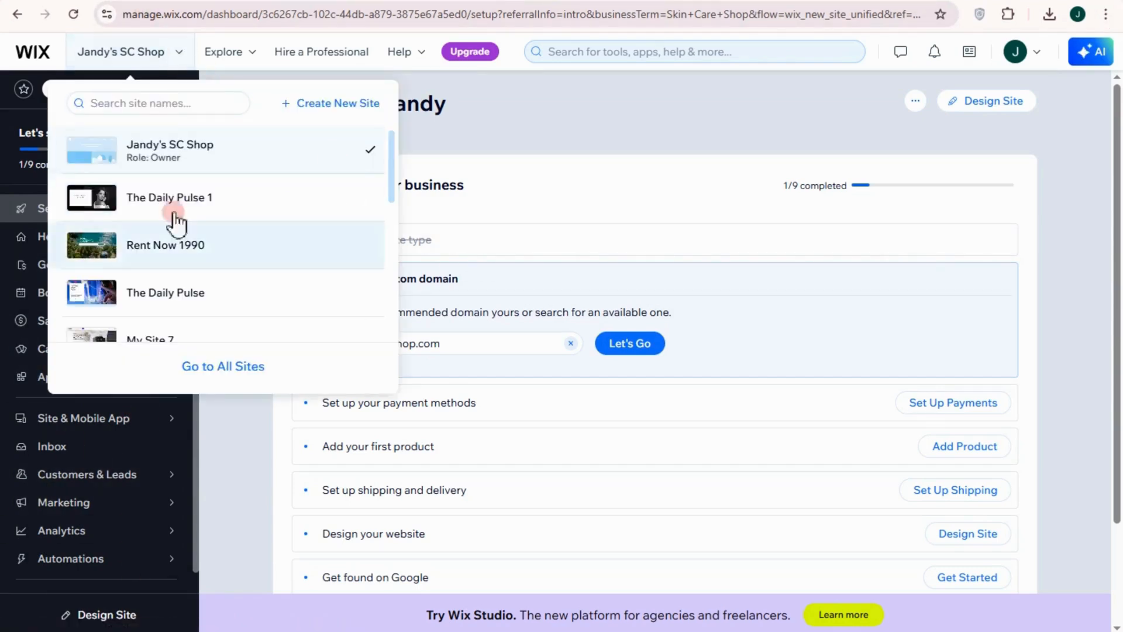
left_click(462, 135)
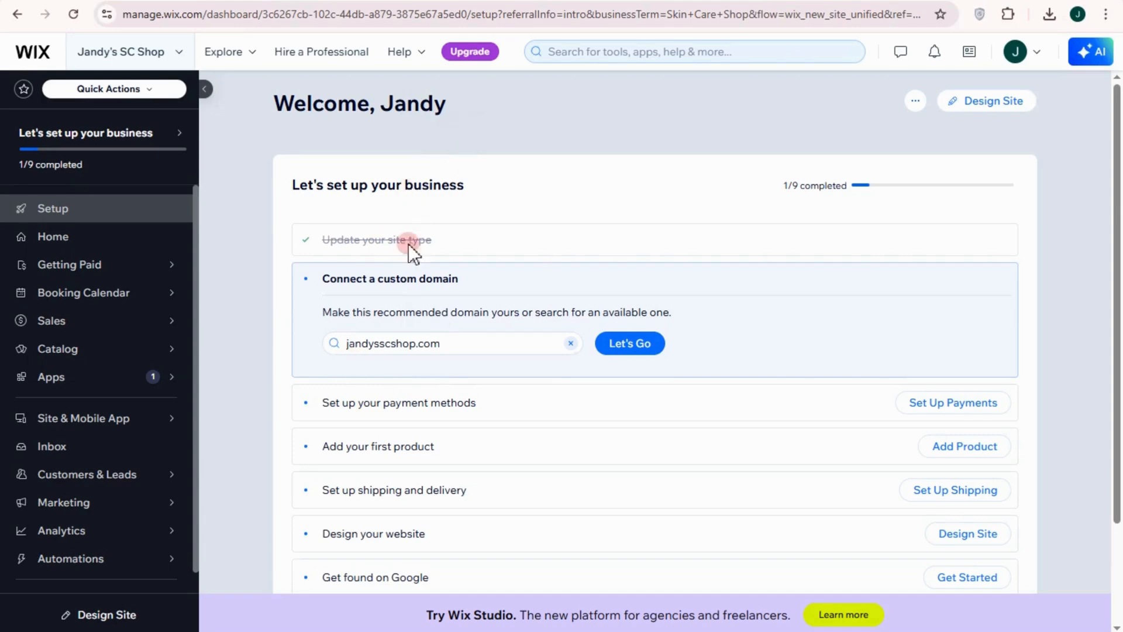
scroll(419, 550, "down", 2)
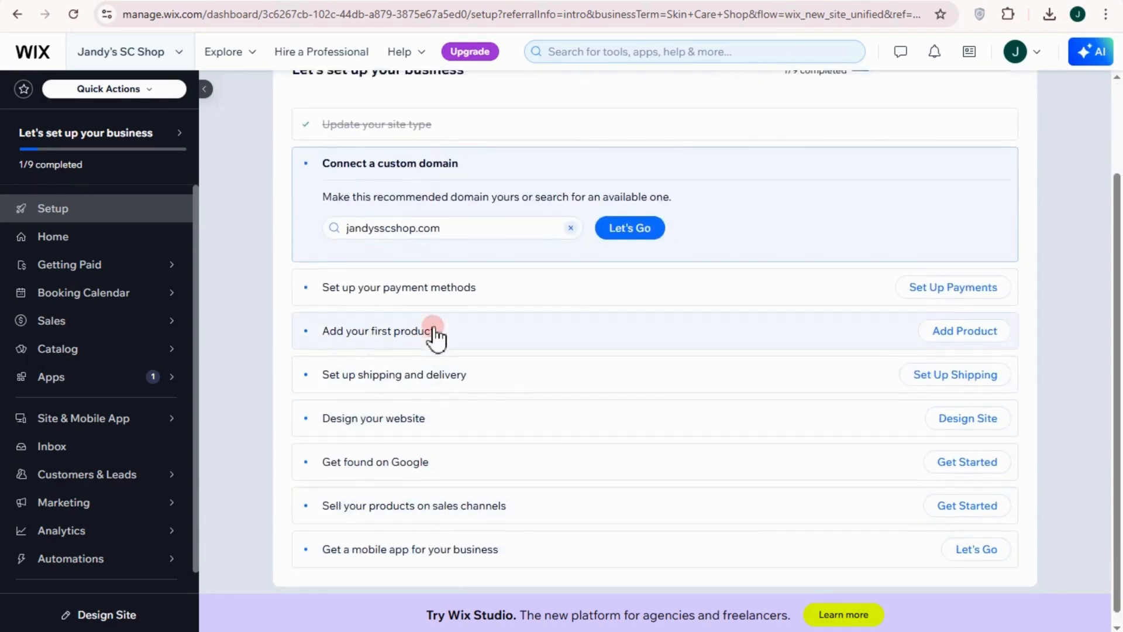
scroll(436, 339, "up", 2)
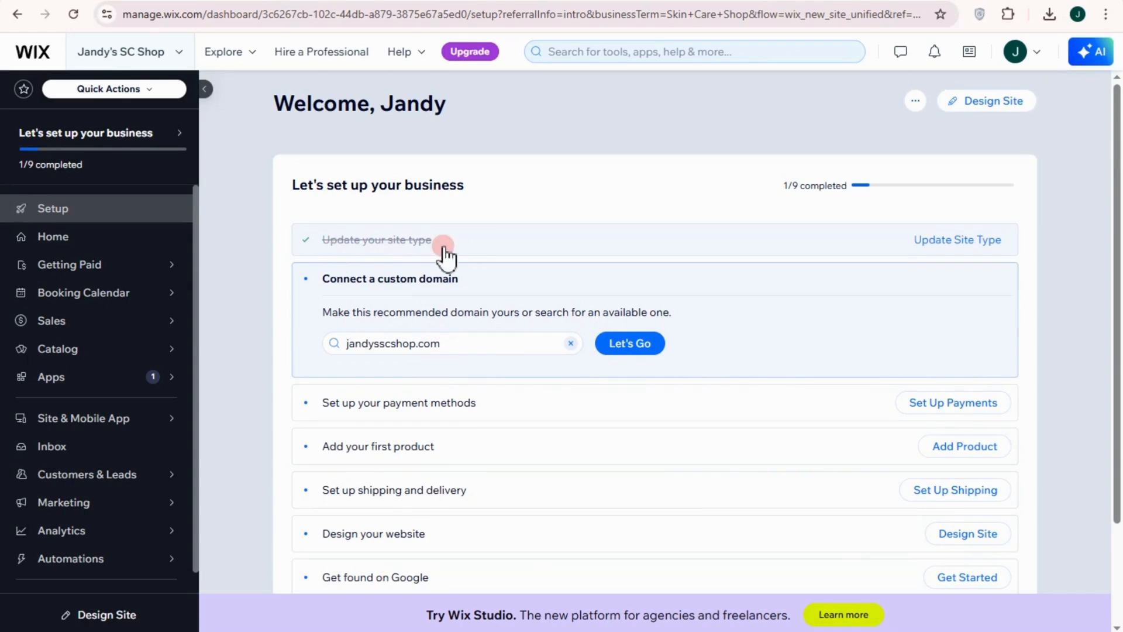
scroll(403, 412, "down", 1)
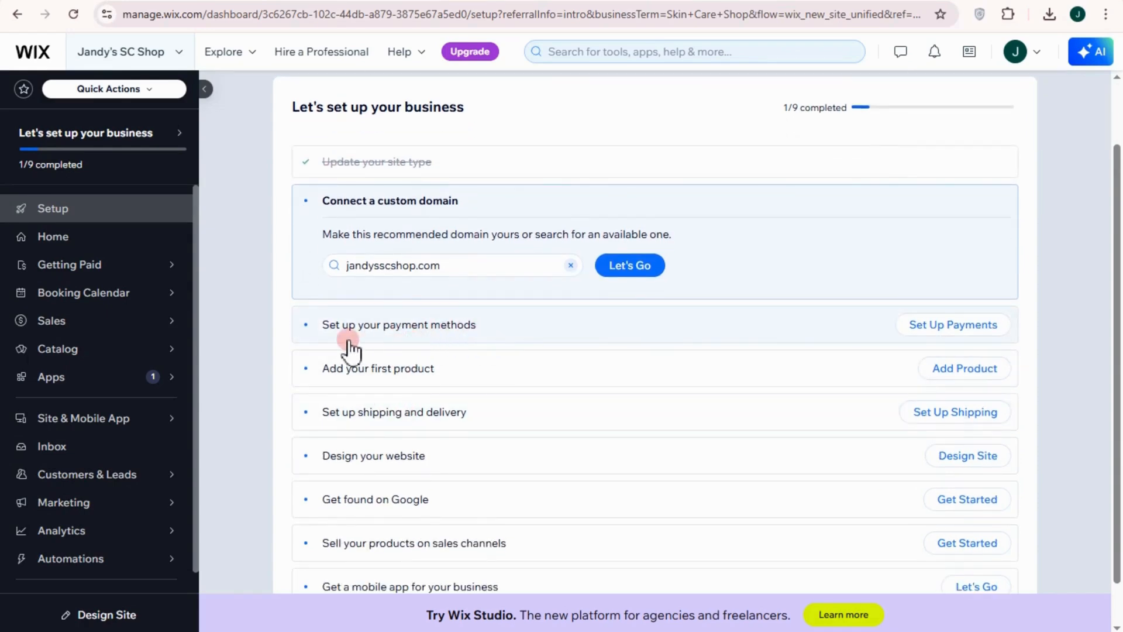
scroll(426, 381, "down", 1)
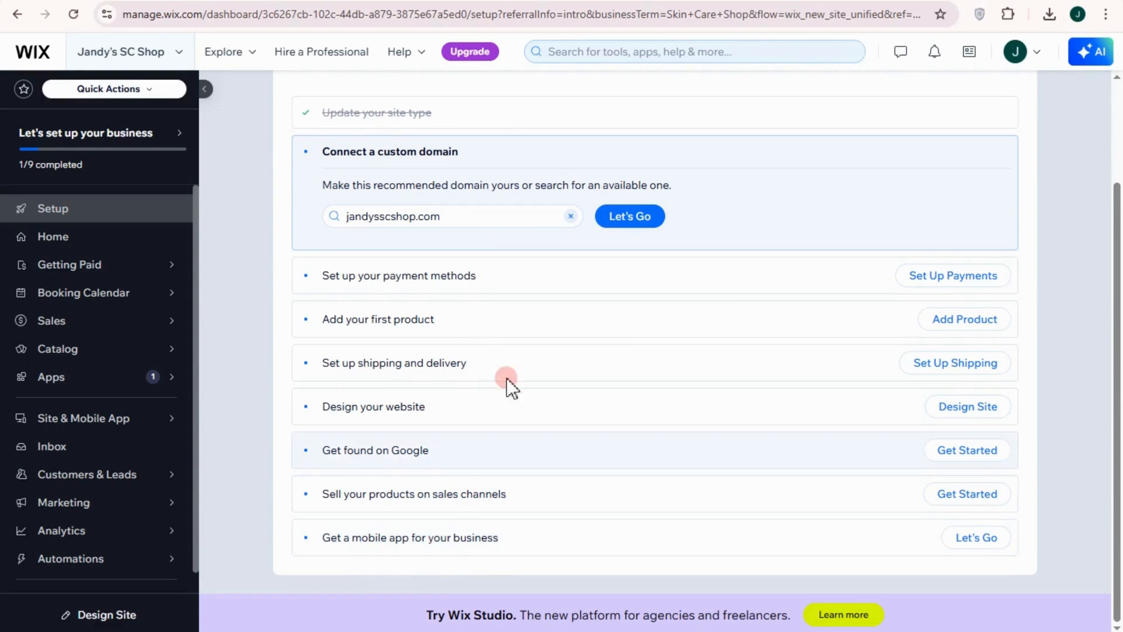
mouse_move(120, 164)
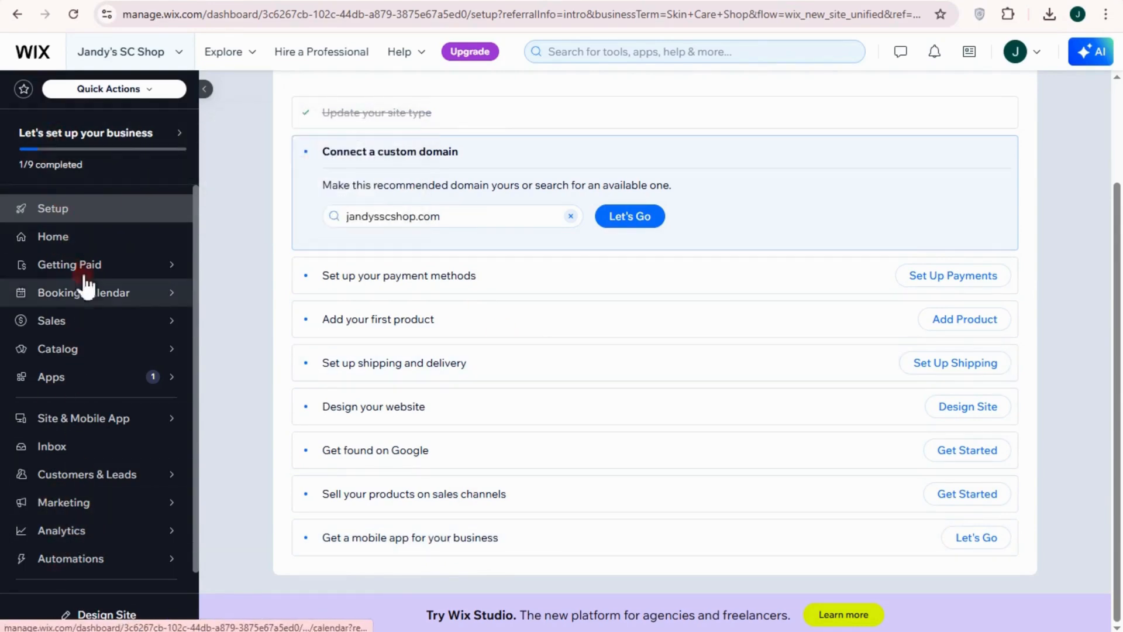
mouse_move(105, 532)
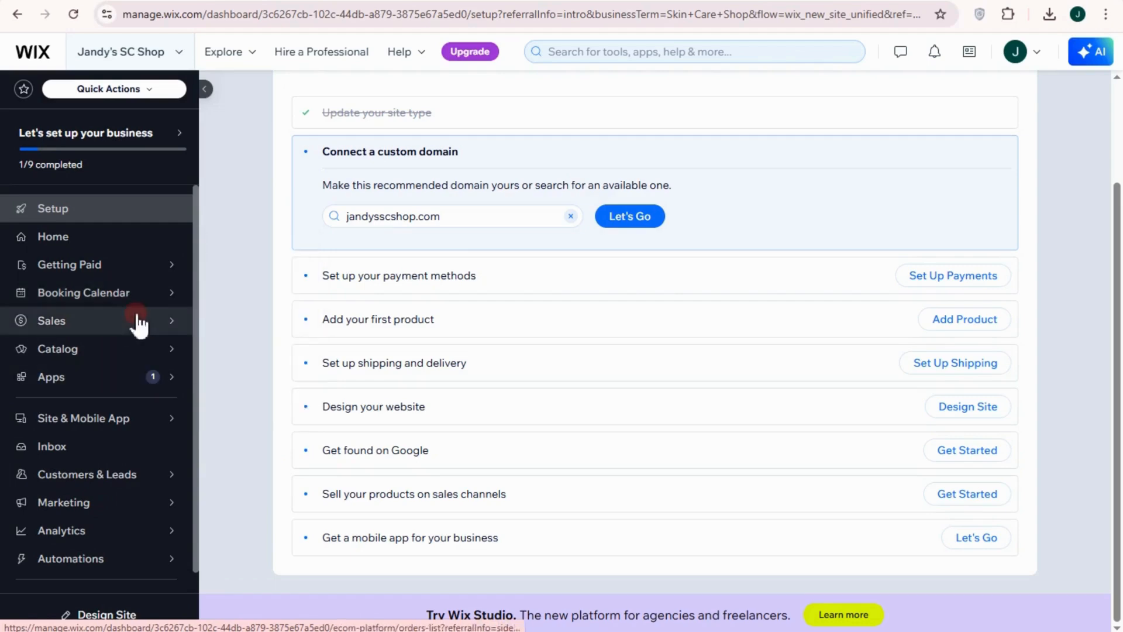
mouse_move(137, 379)
scroll(244, 451, "up", 3)
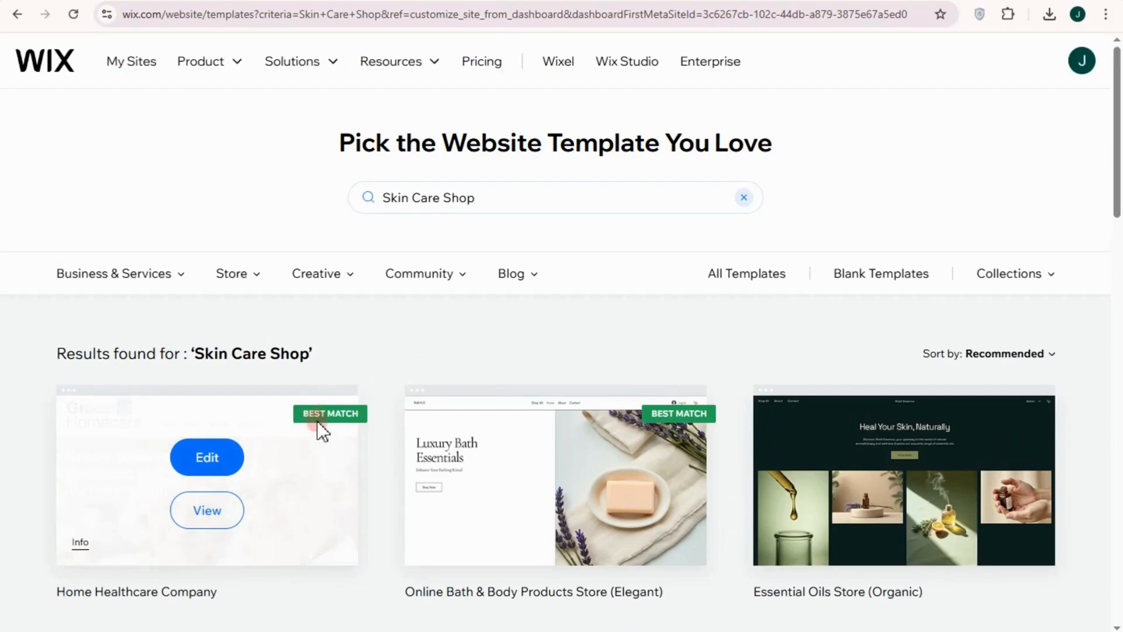
Browse the Skin Care Shop templates and open the Essential Oils Store (Organic) template for editing
scroll(351, 415, "down", 1)
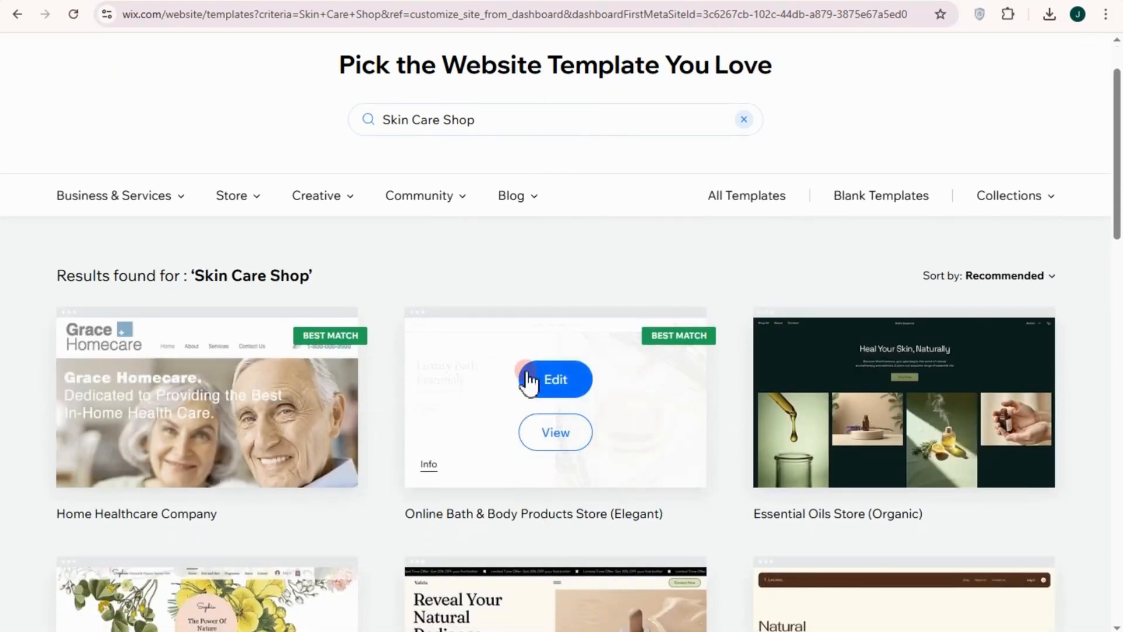
scroll(566, 549, "down", 1)
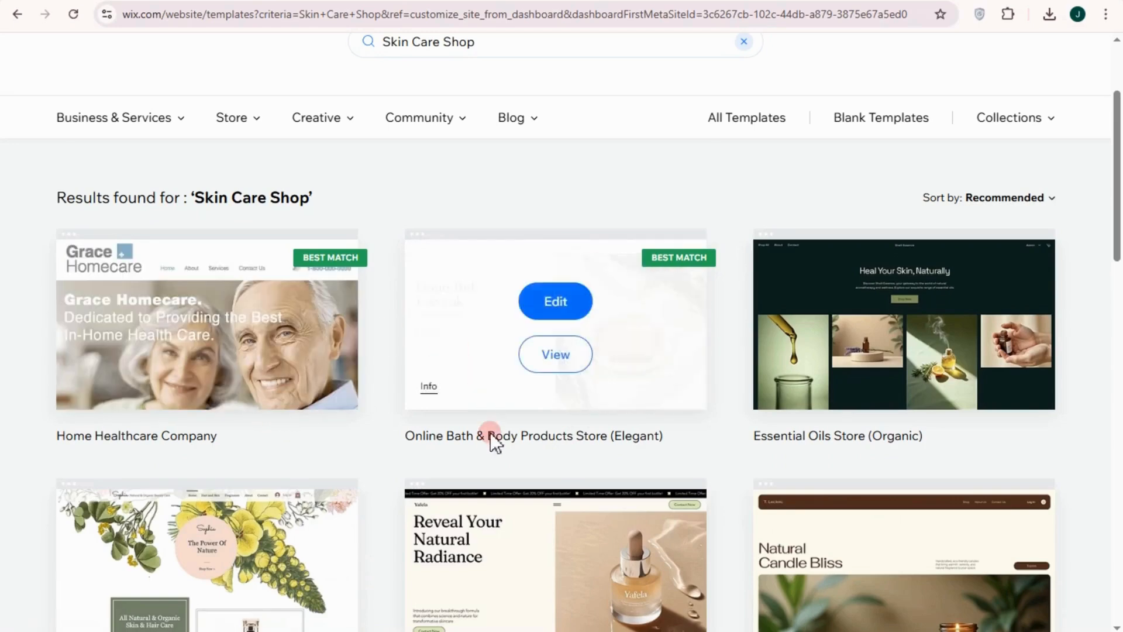
scroll(497, 486, "down", 1)
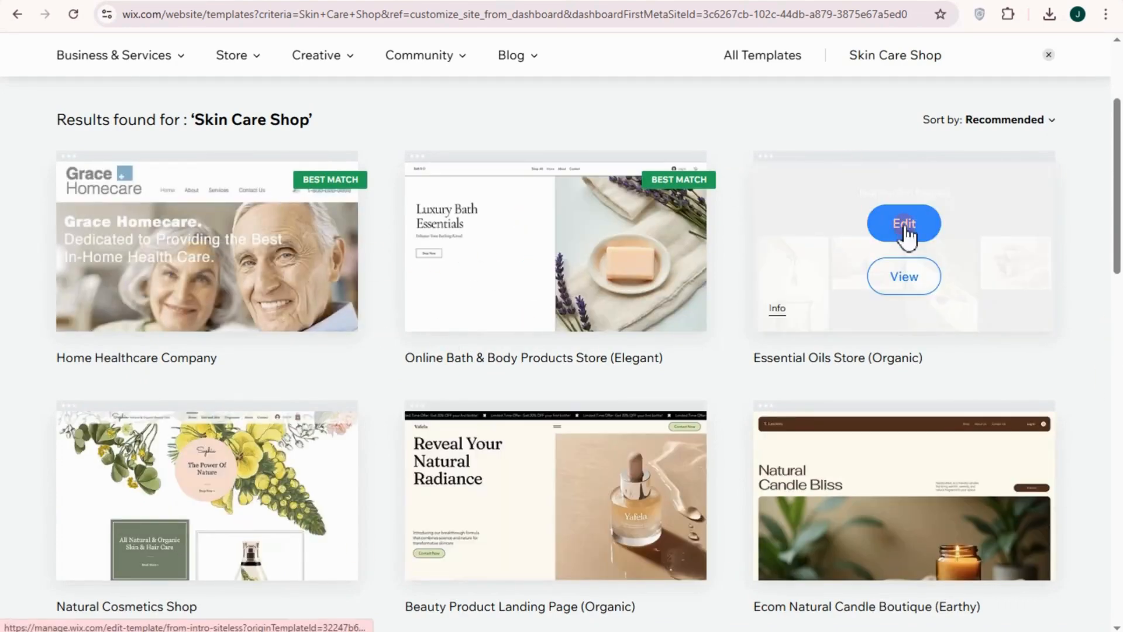
left_click(903, 223)
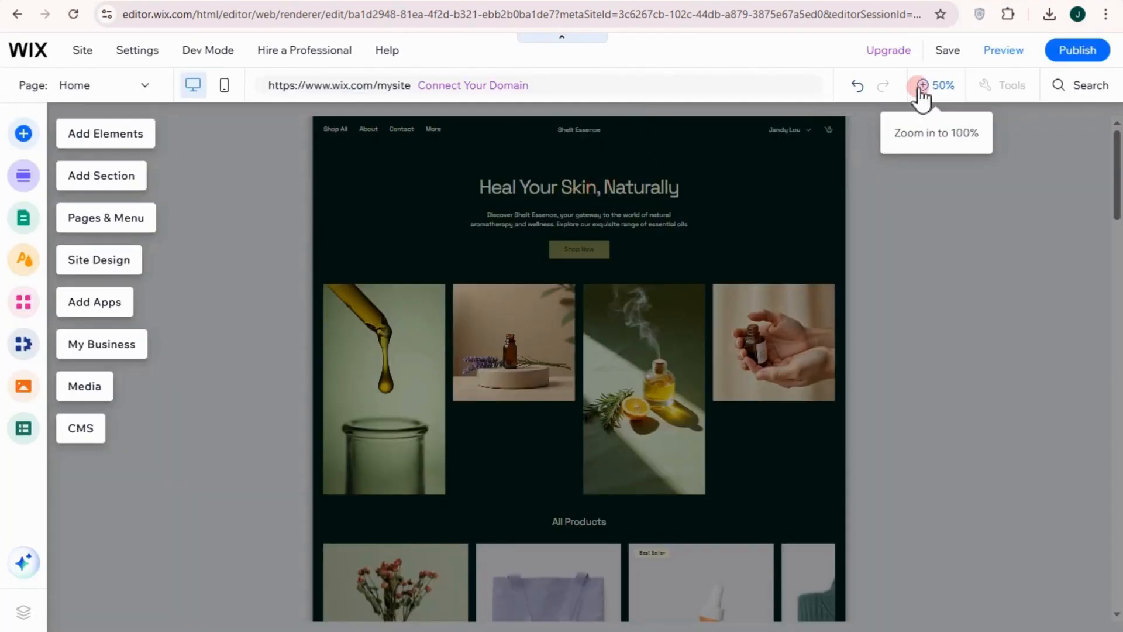
View the home page at 100% and examine the header's site title, its editing options and the welcome section
left_click(920, 86)
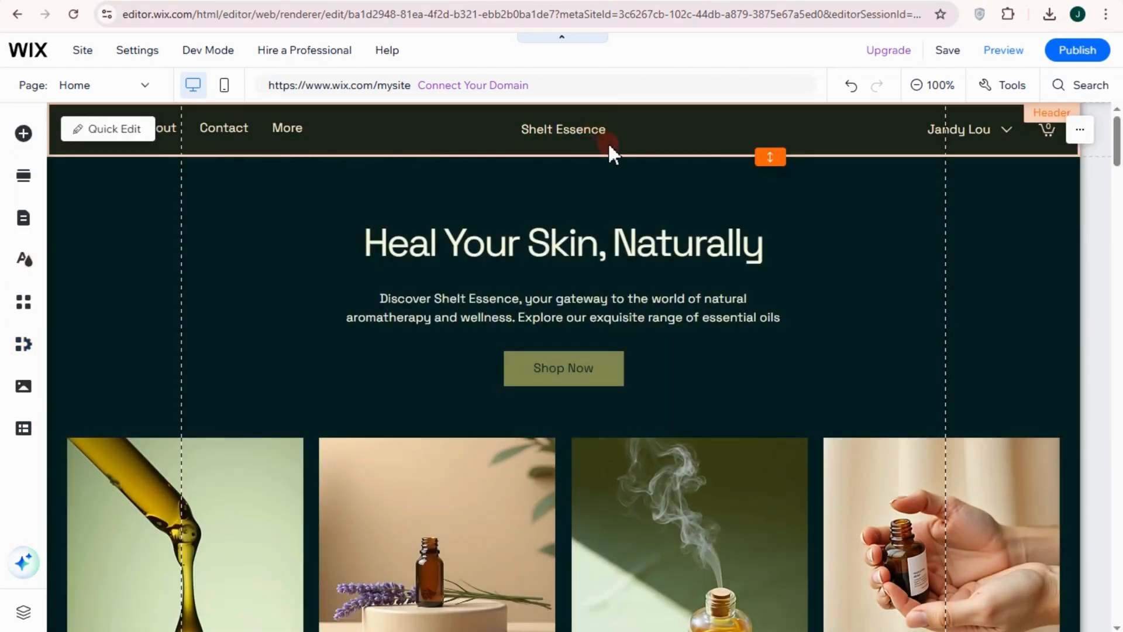
left_click(560, 132)
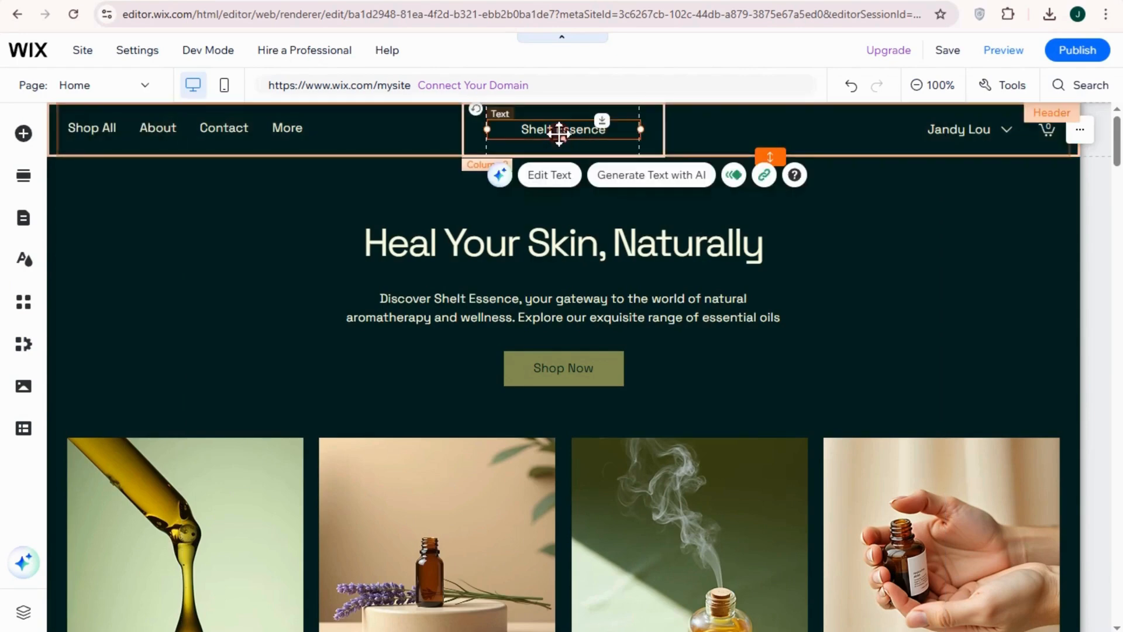
left_click(548, 175)
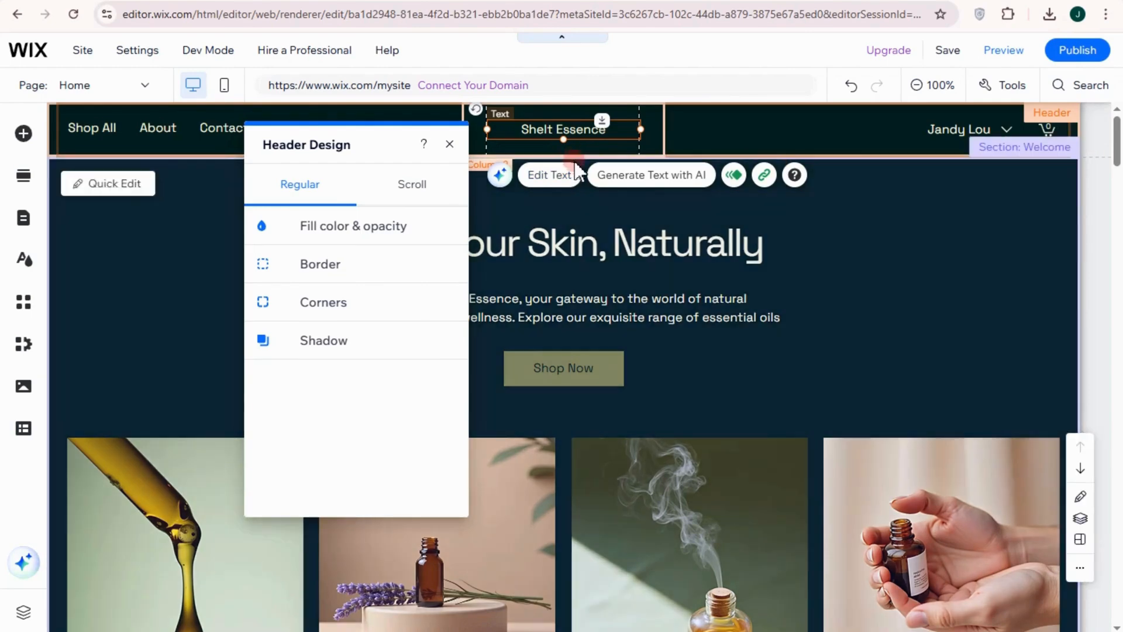
left_click(851, 314)
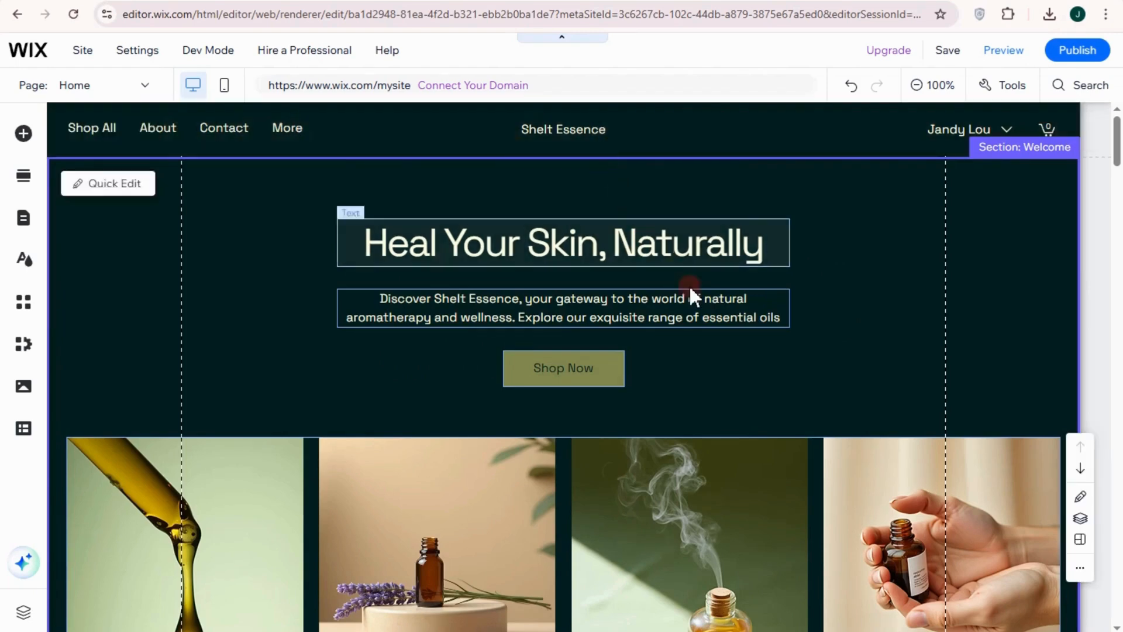
scroll(645, 284, "down", 3)
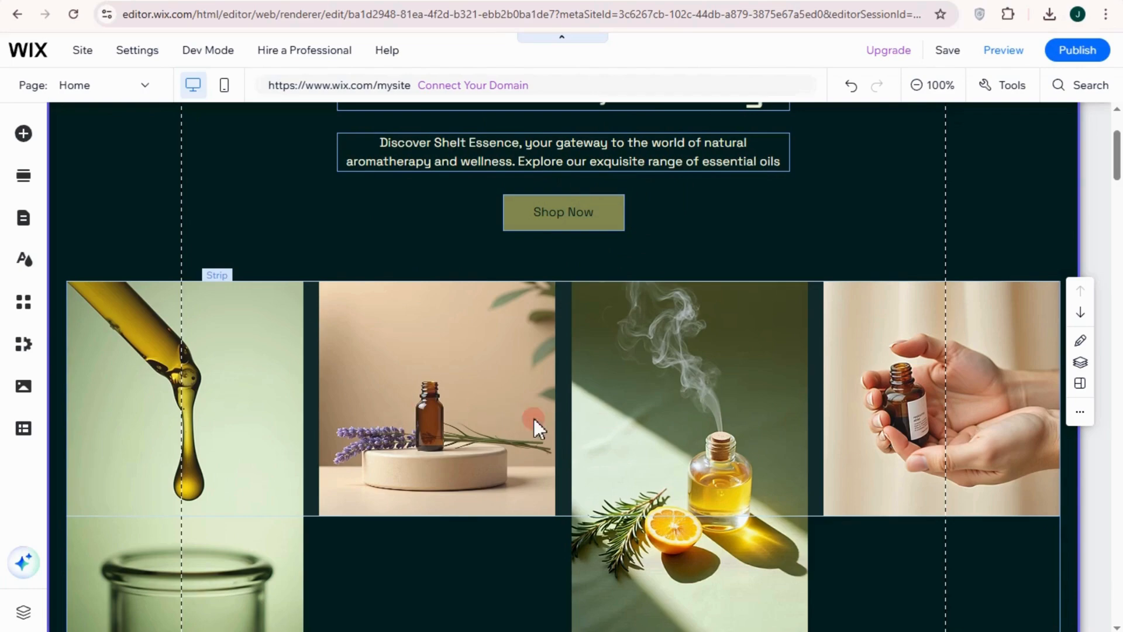
Add a blank section to the home page between the image strip and the All Products section
scroll(354, 283, "up", 3)
scroll(653, 392, "down", 4)
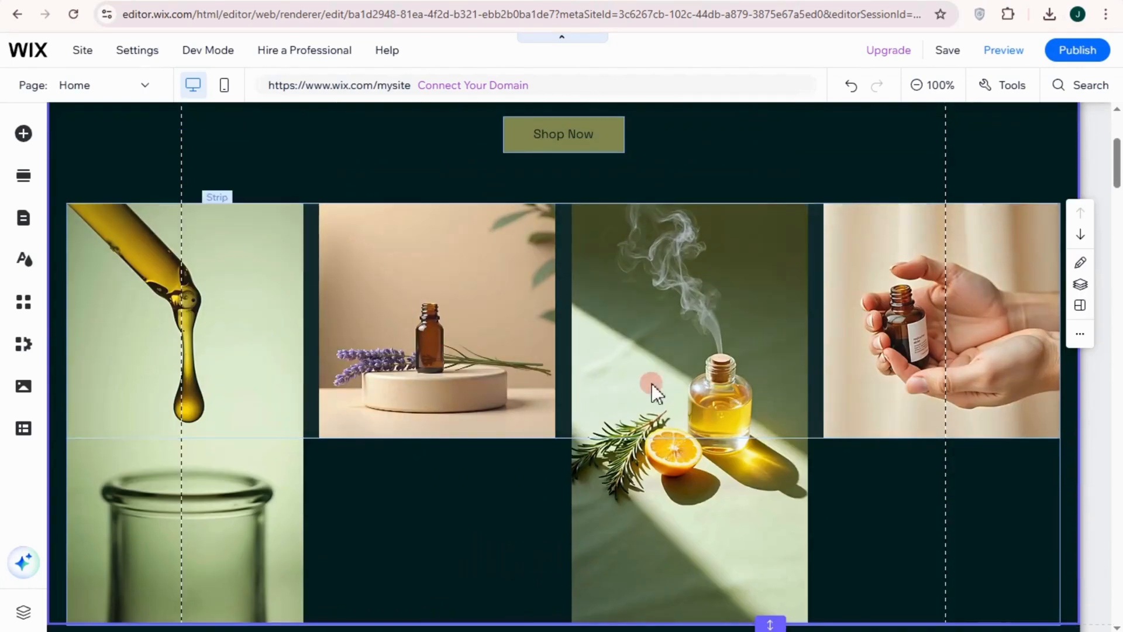
scroll(652, 384, "down", 6)
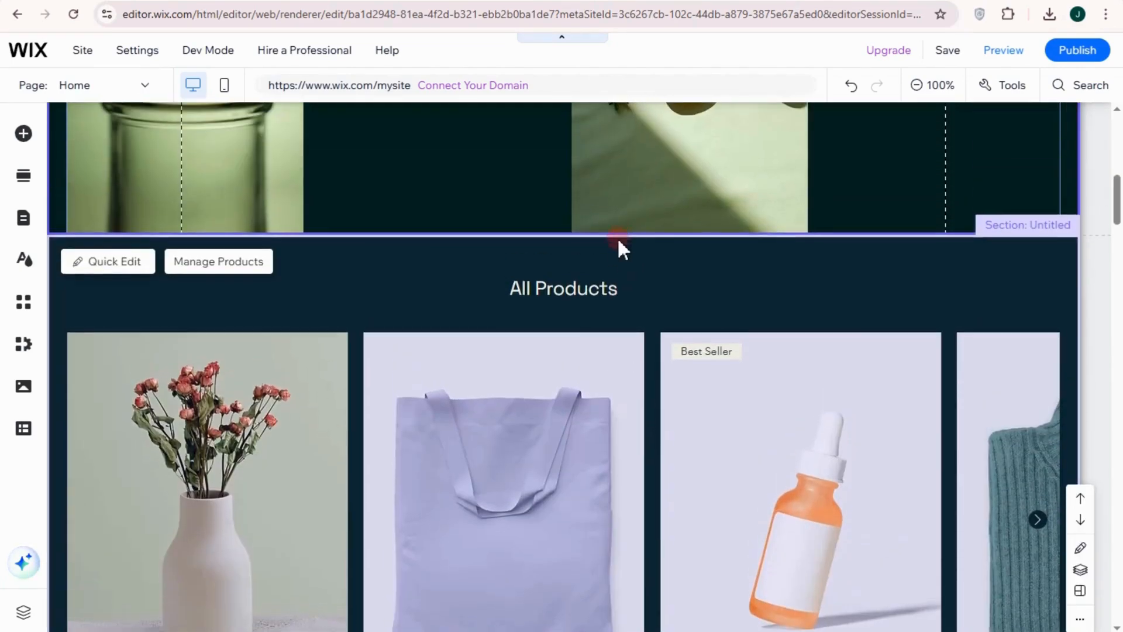
mouse_move(617, 218)
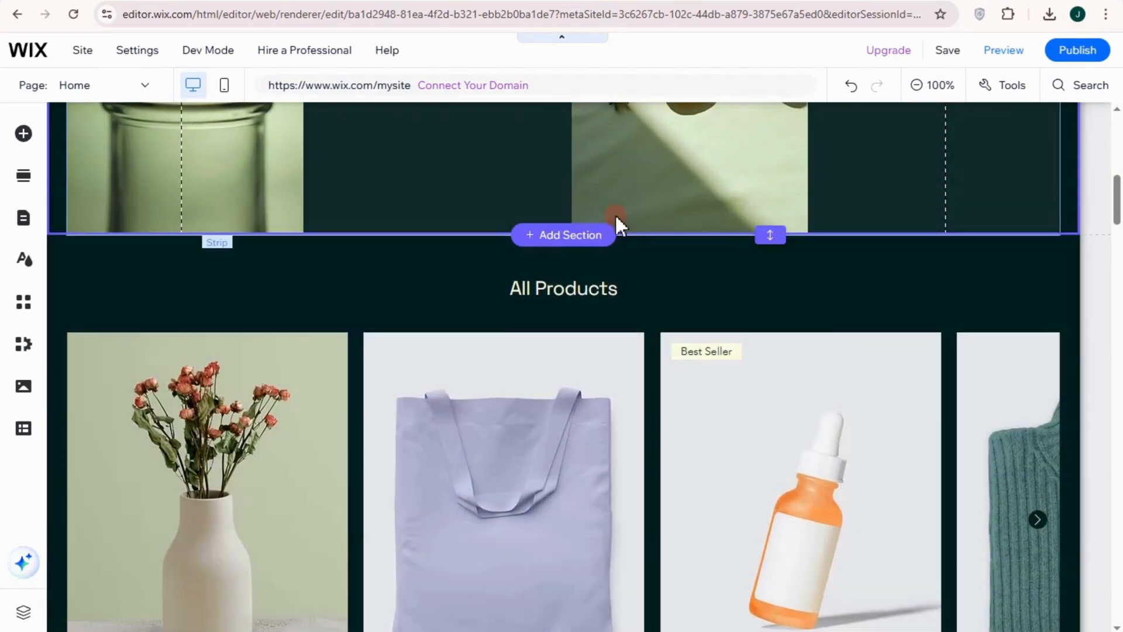
left_click(585, 240)
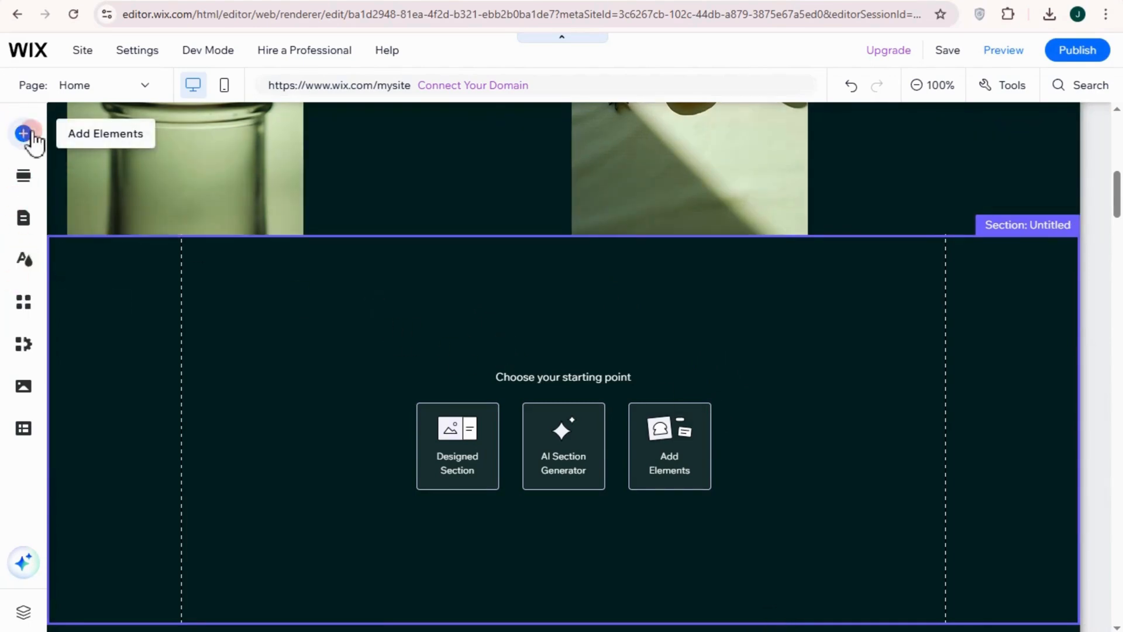
Browse the element categories for the new section and add the Blog to the site
left_click(25, 134)
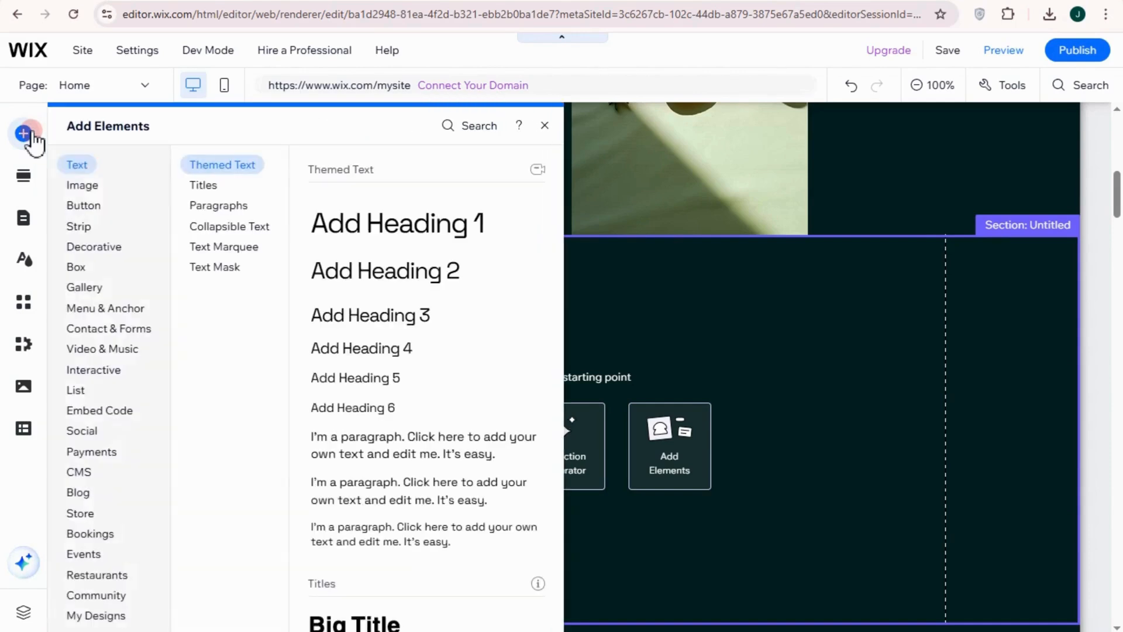
left_click(103, 186)
left_click(98, 246)
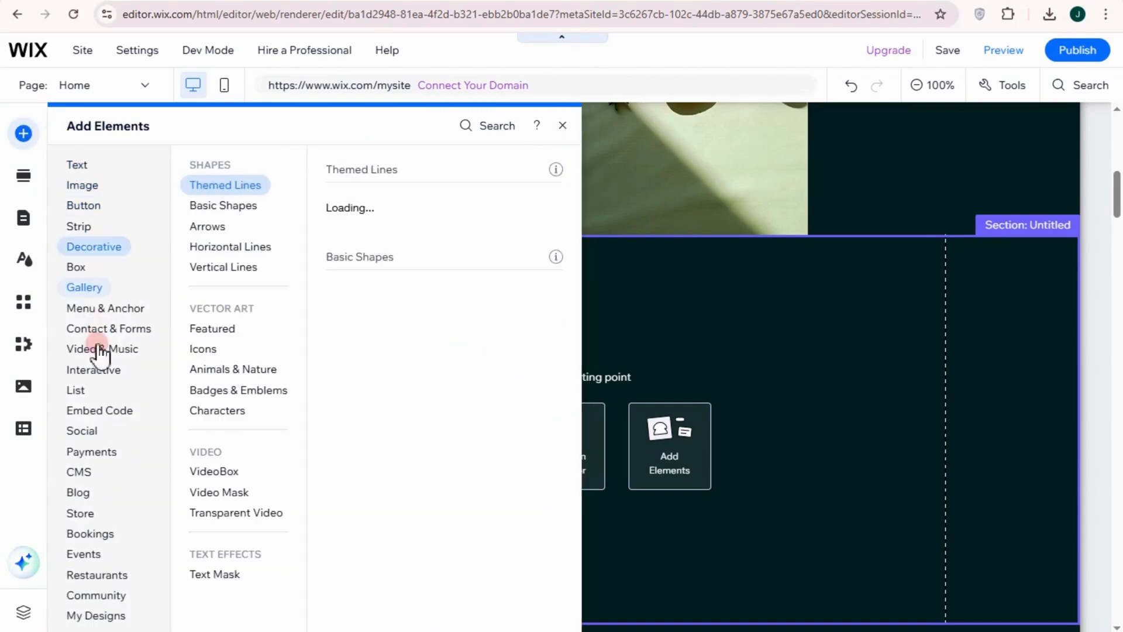
left_click(89, 494)
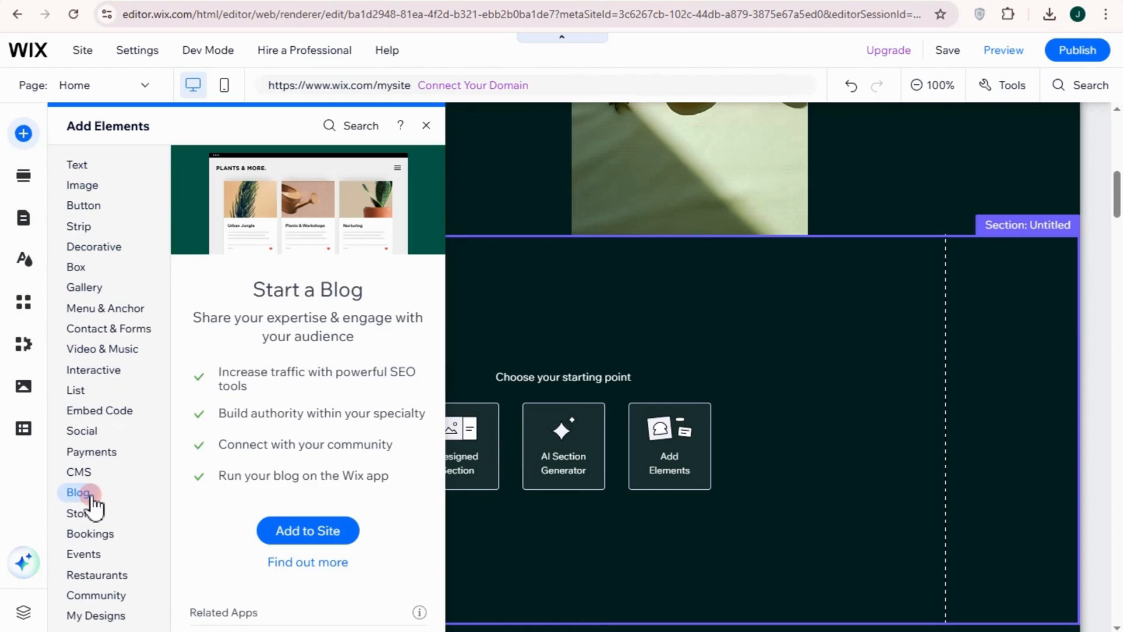
left_click(311, 530)
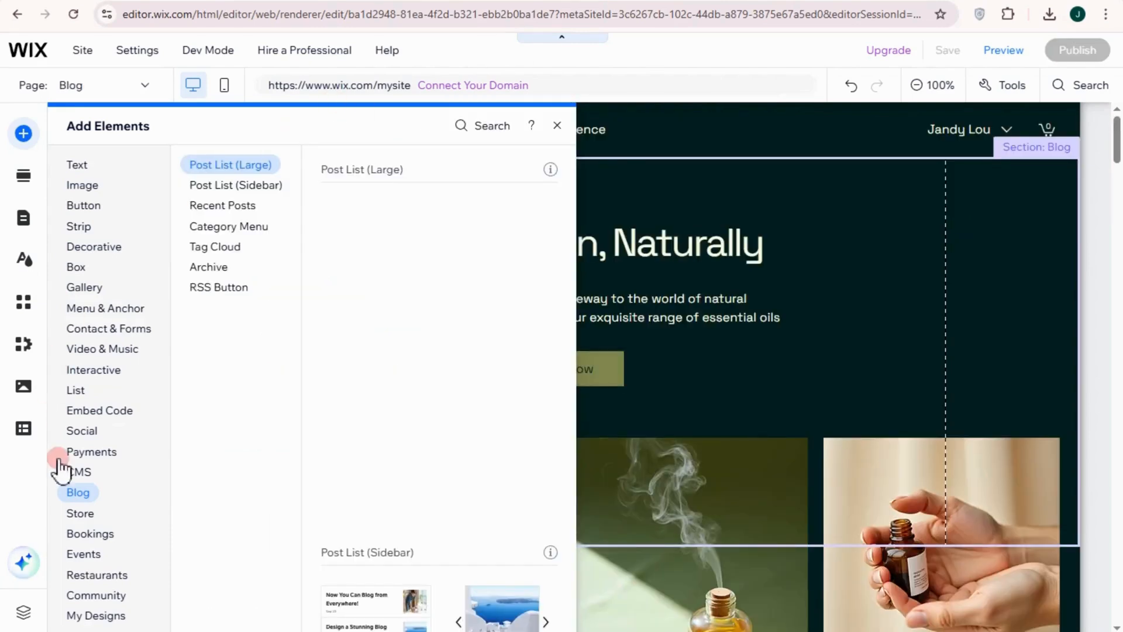
Browse the blog elements, including sidebar post lists, recent posts, category menu and tag cloud, and try to add the first large post list
left_click(239, 186)
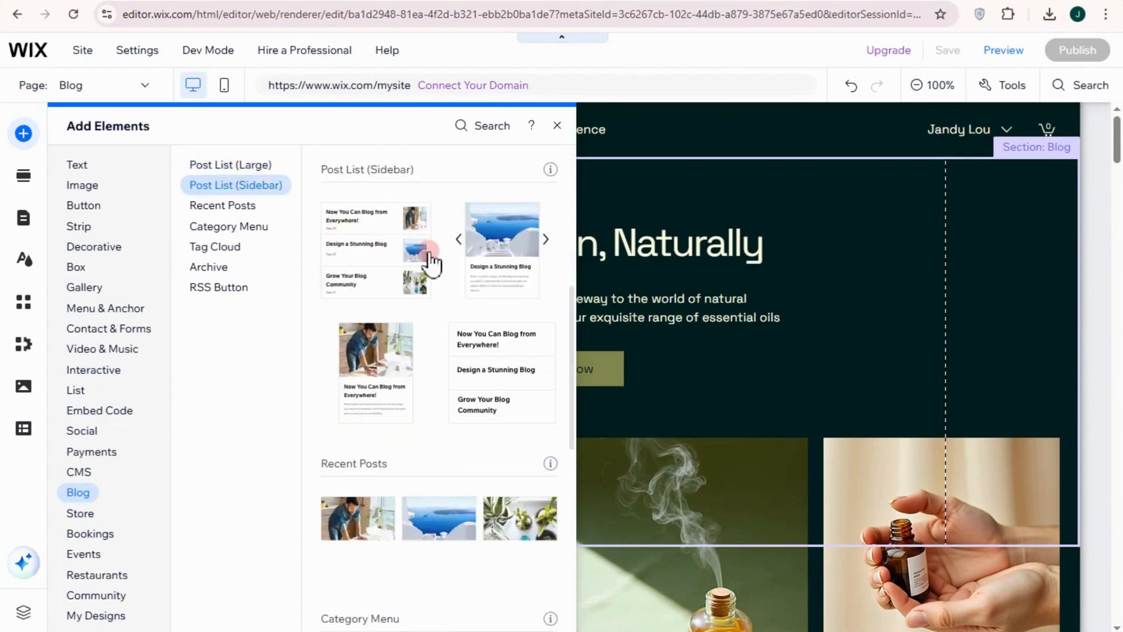
left_click(224, 208)
left_click(244, 229)
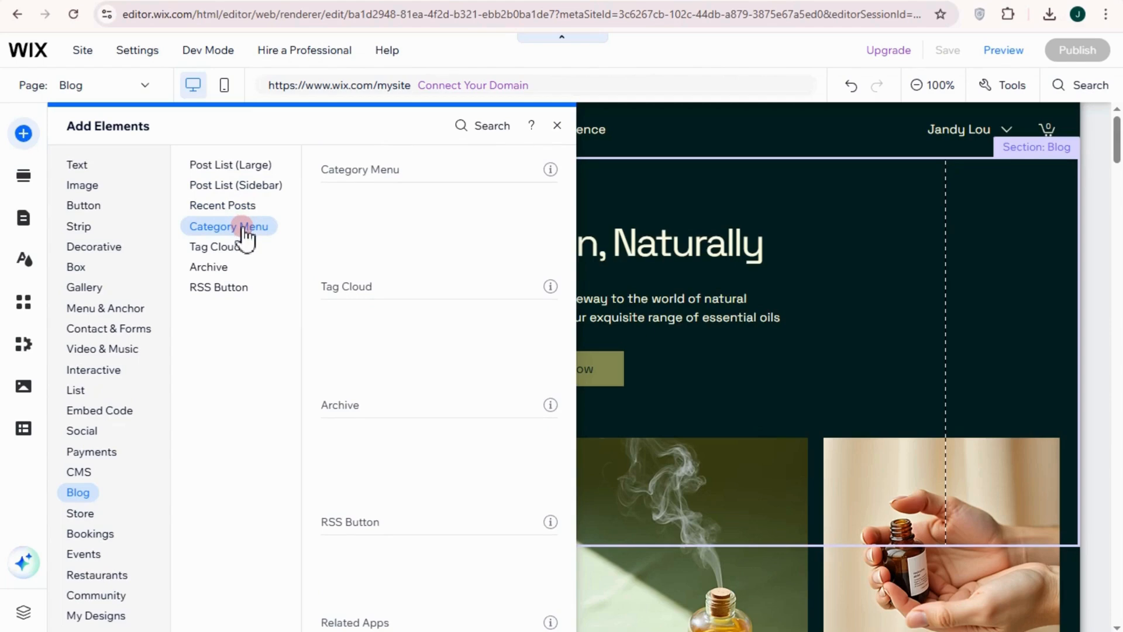
left_click(232, 247)
left_click(343, 384)
scroll(354, 392, "up", 8)
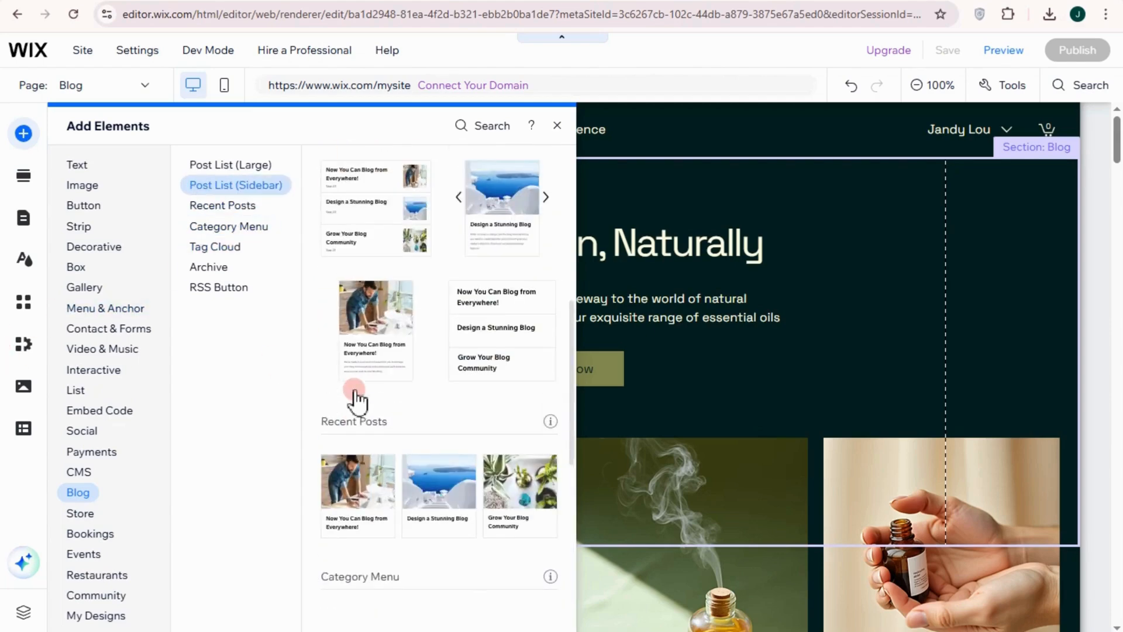
scroll(354, 397, "up", 3)
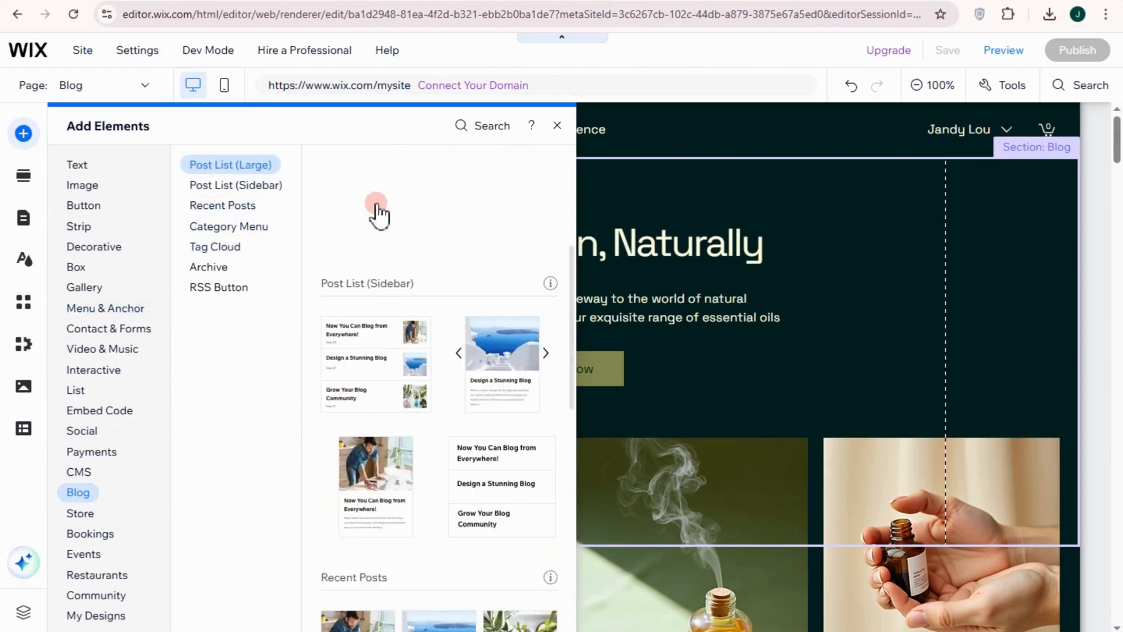
left_click(243, 167)
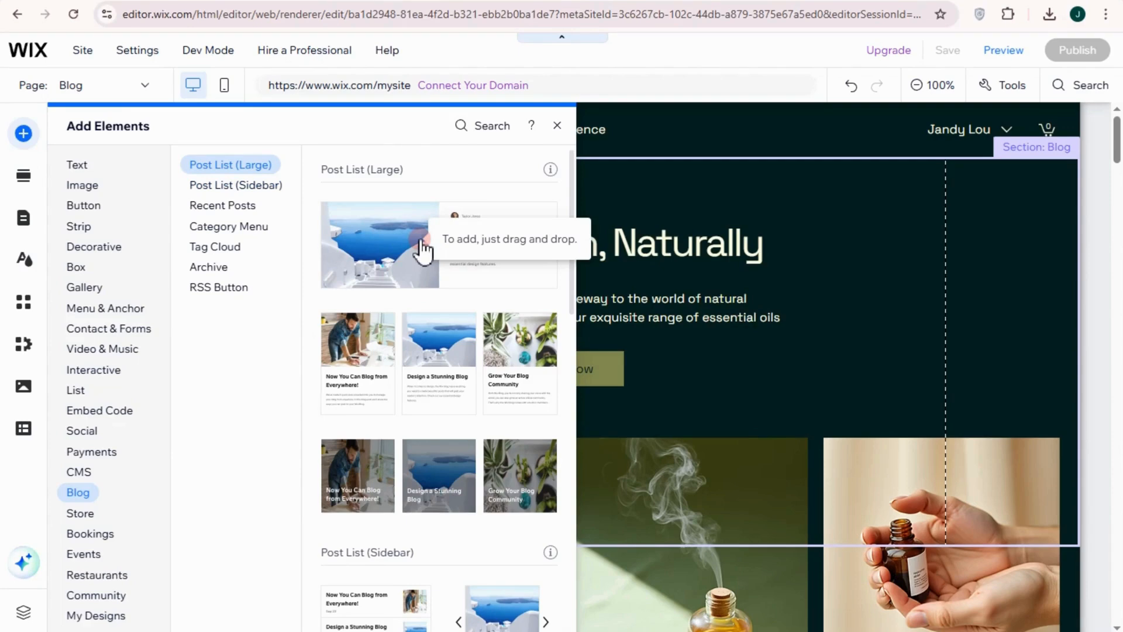
left_click(379, 255)
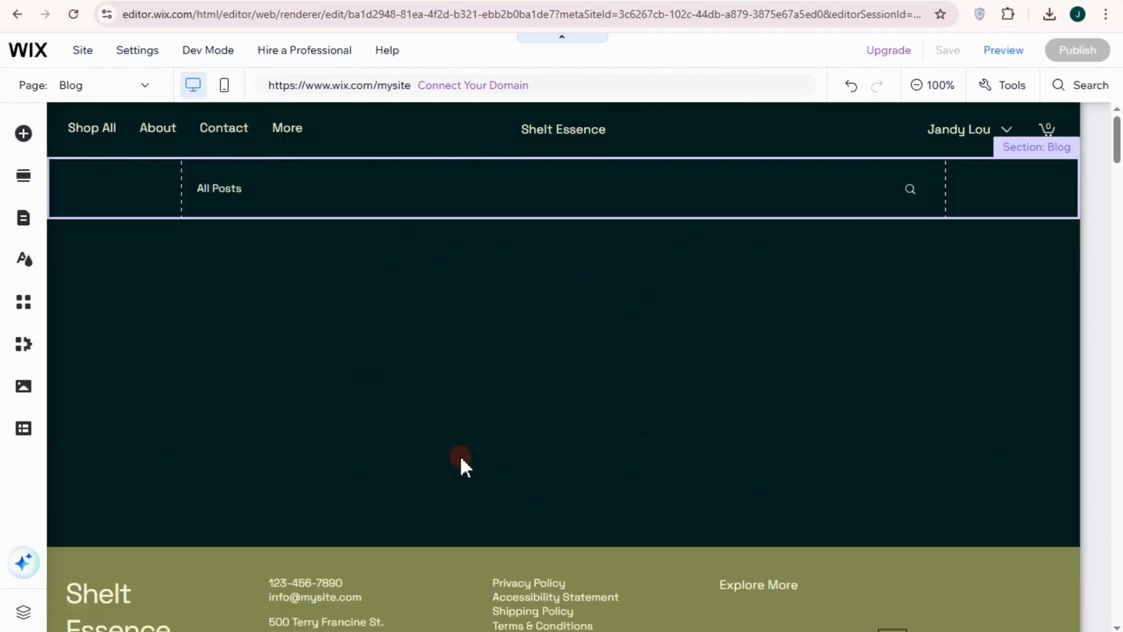
Check the list of site pages and examine the Blog page's category header and sample posts
left_click(394, 418)
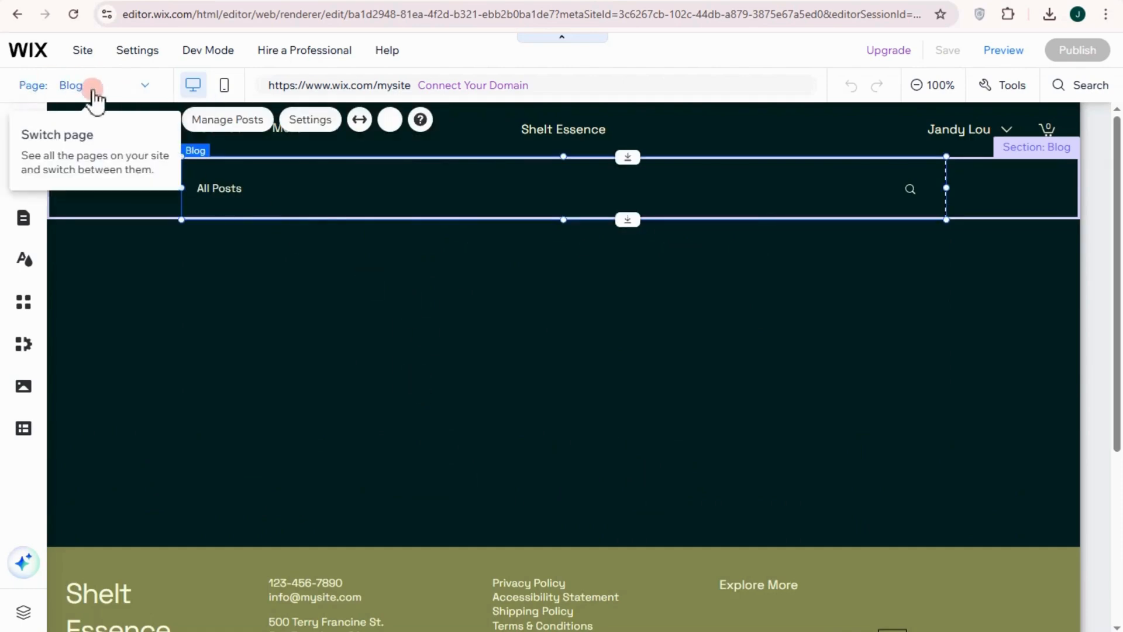
left_click(143, 88)
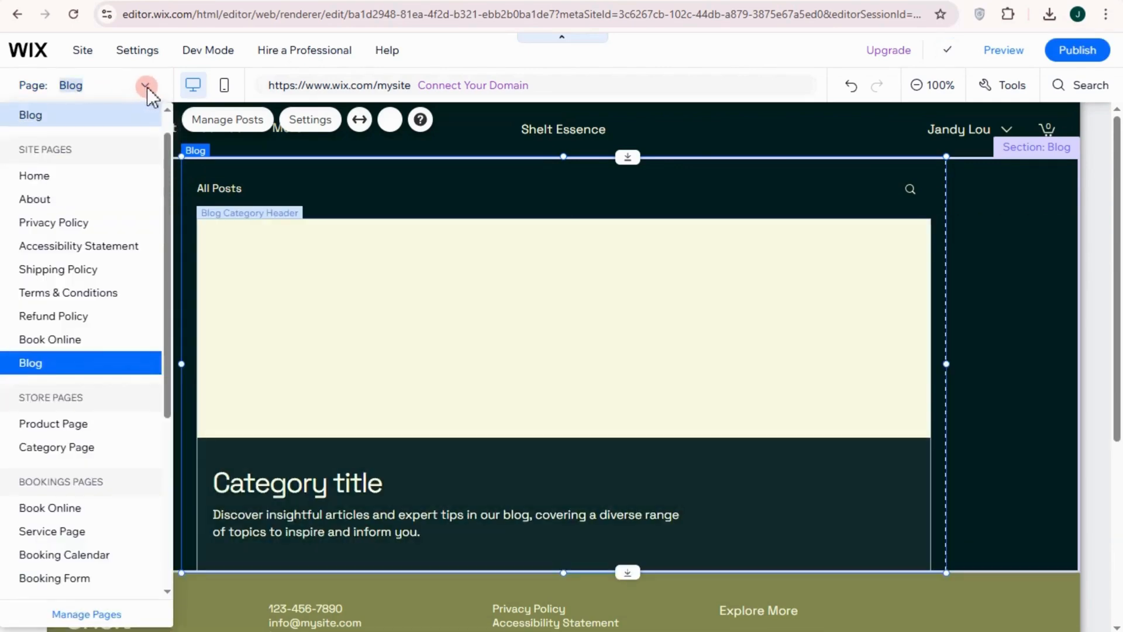
left_click(146, 86)
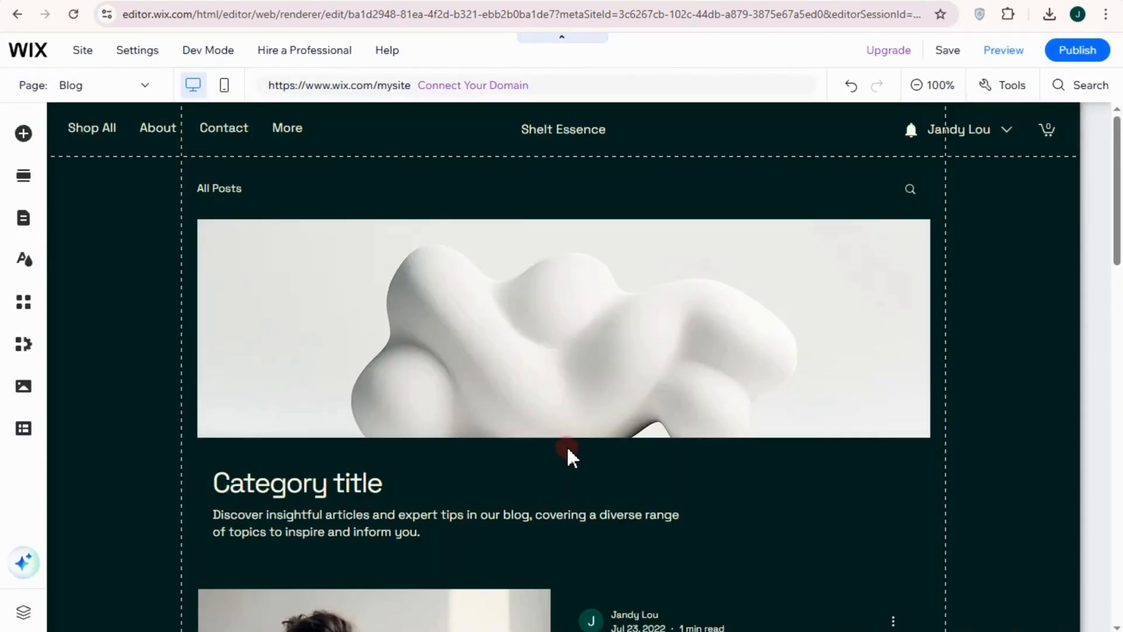
scroll(305, 460, "down", 1)
scroll(279, 410, "down", 2)
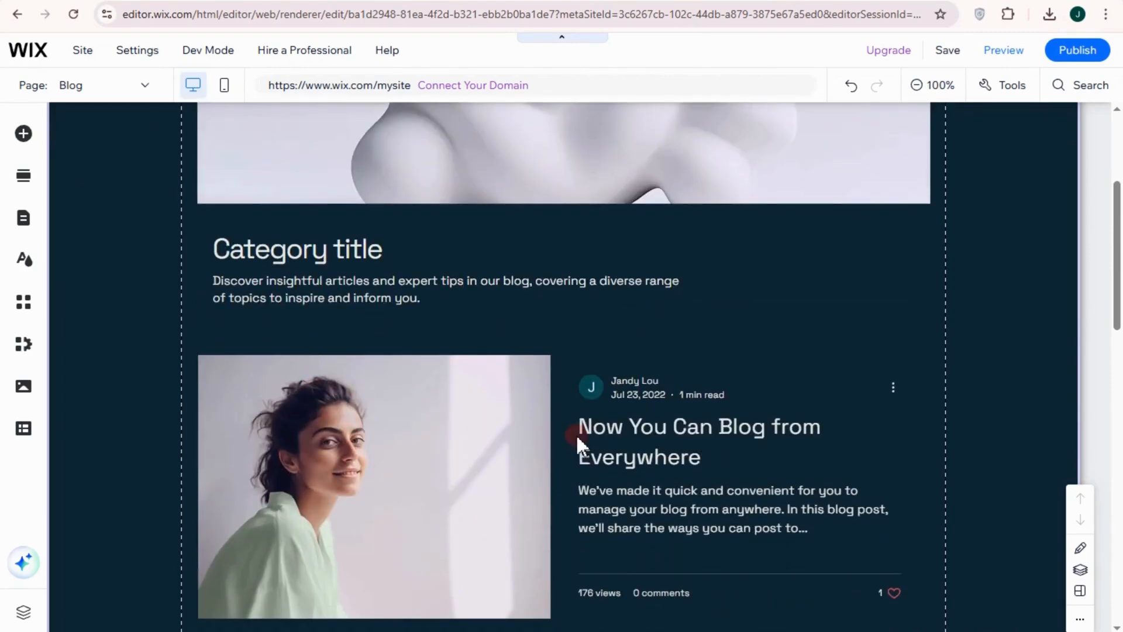
scroll(577, 435, "up", 2)
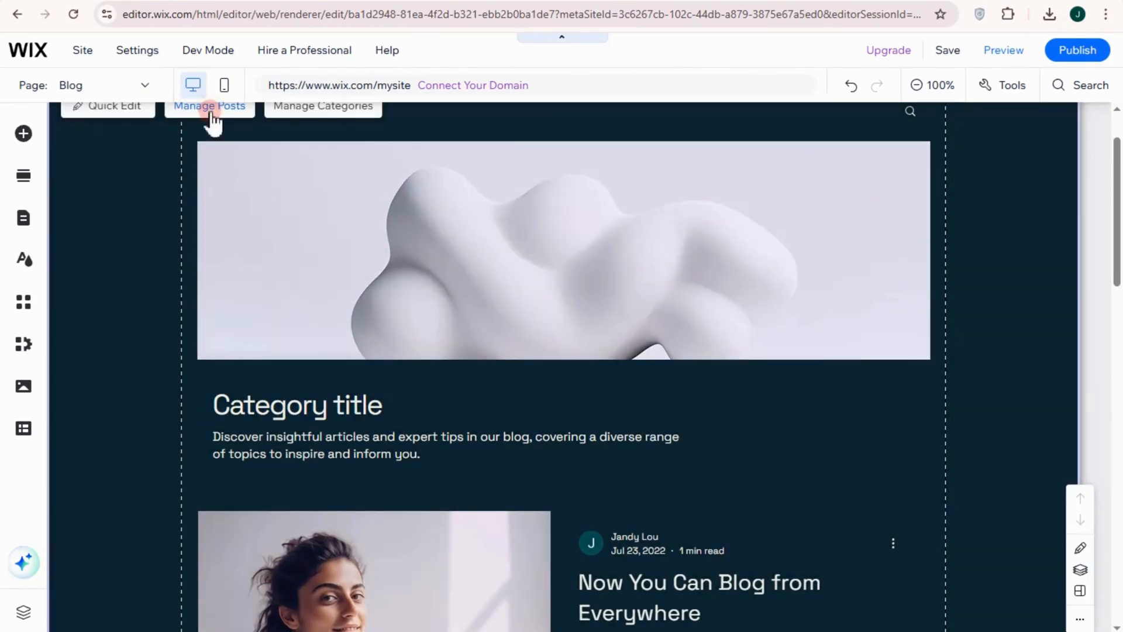
Create a new blog post titled "🌿 My Daily Skincare Routine for Healthy, Glowing Skin" from the blog's post management
left_click(212, 117)
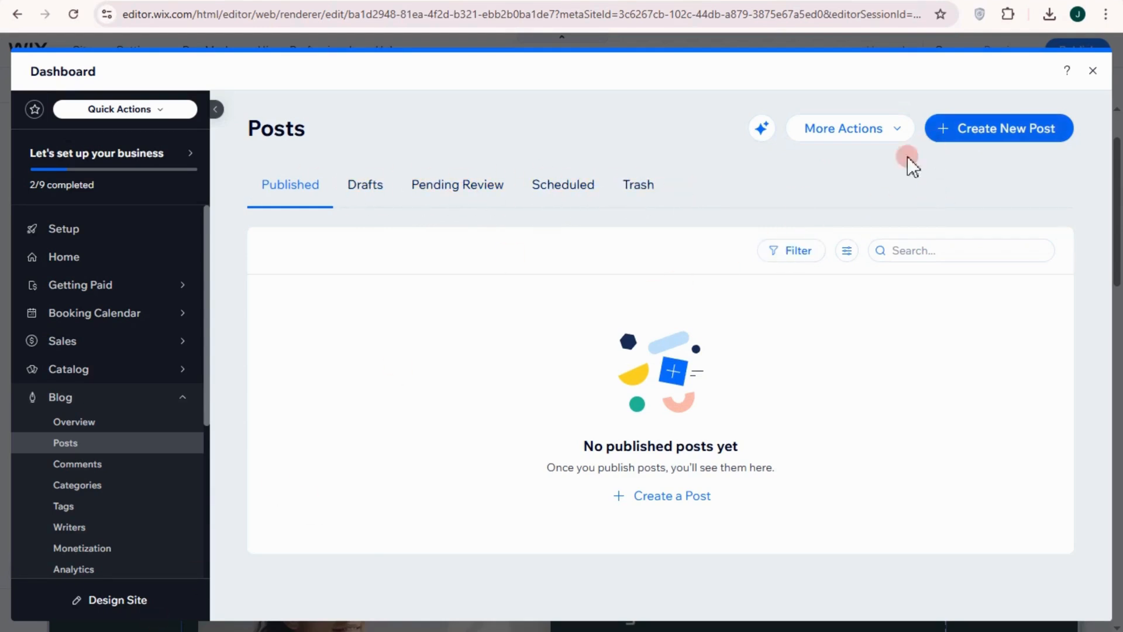
left_click(978, 141)
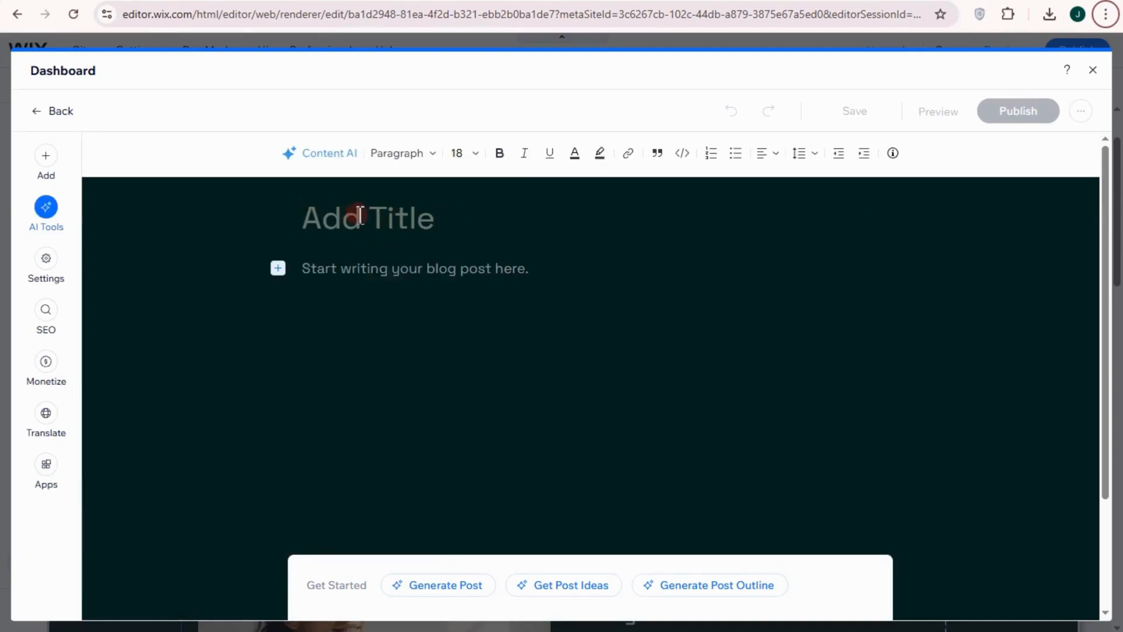
left_click(482, 227)
type("🌿 My Daily Skincare Routine for Healthy, Glowing Skin")
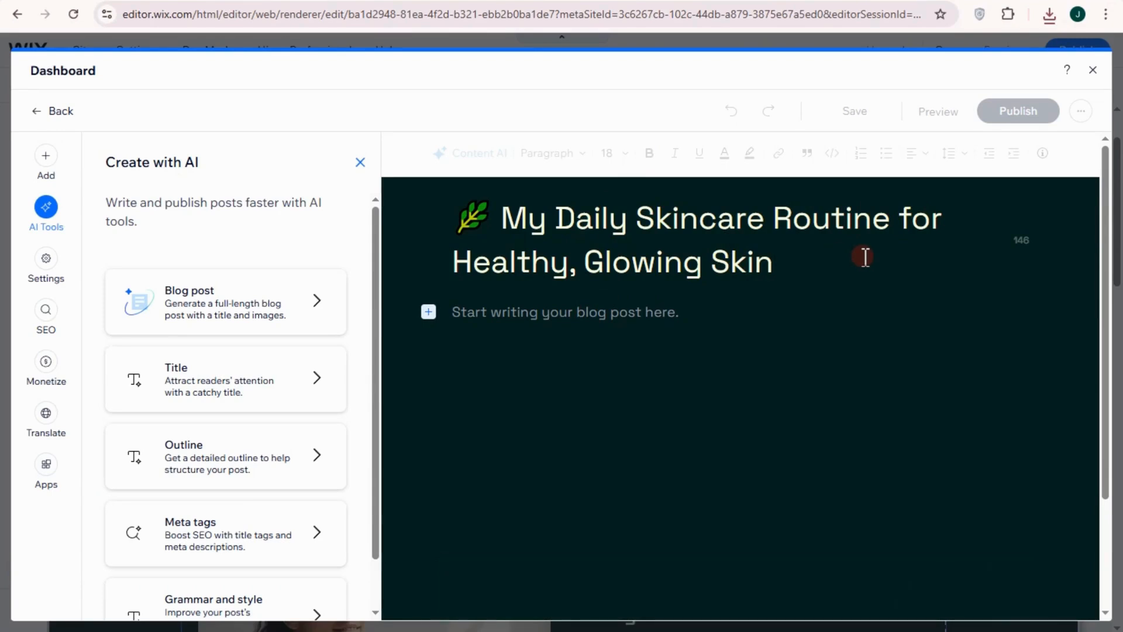
Paste the prepared skincare text into the post body, from the morning and evening routines to the bonus skincare tips, and review it
left_click(655, 320)
key("ctrl+v")
scroll(608, 380, "up", 3)
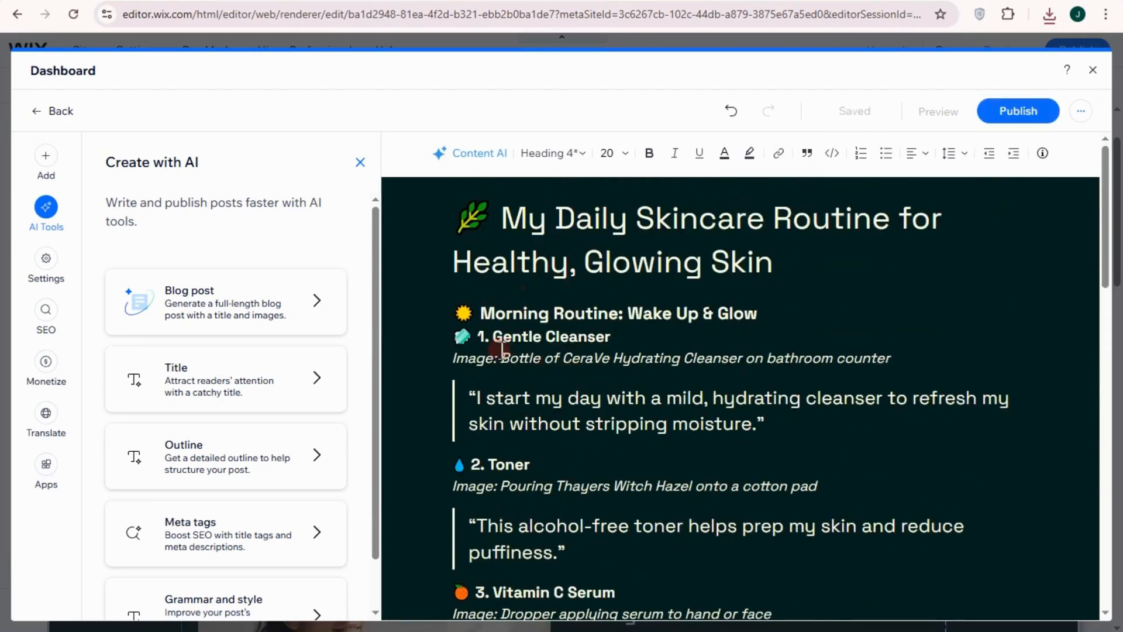
scroll(647, 381, "down", 1)
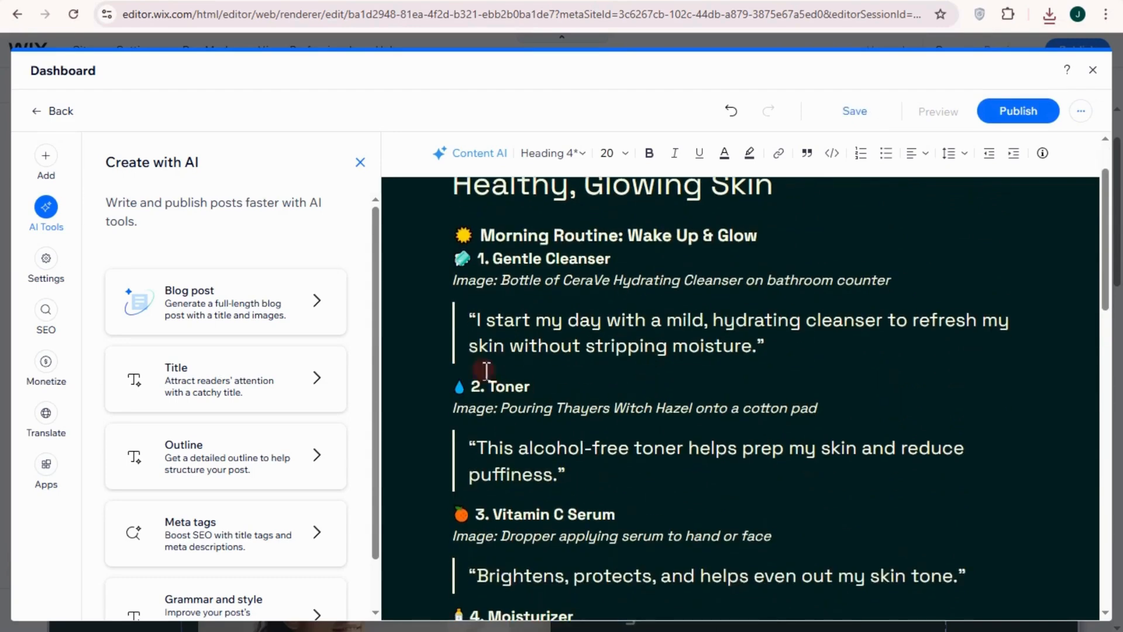
scroll(548, 470, "down", 1)
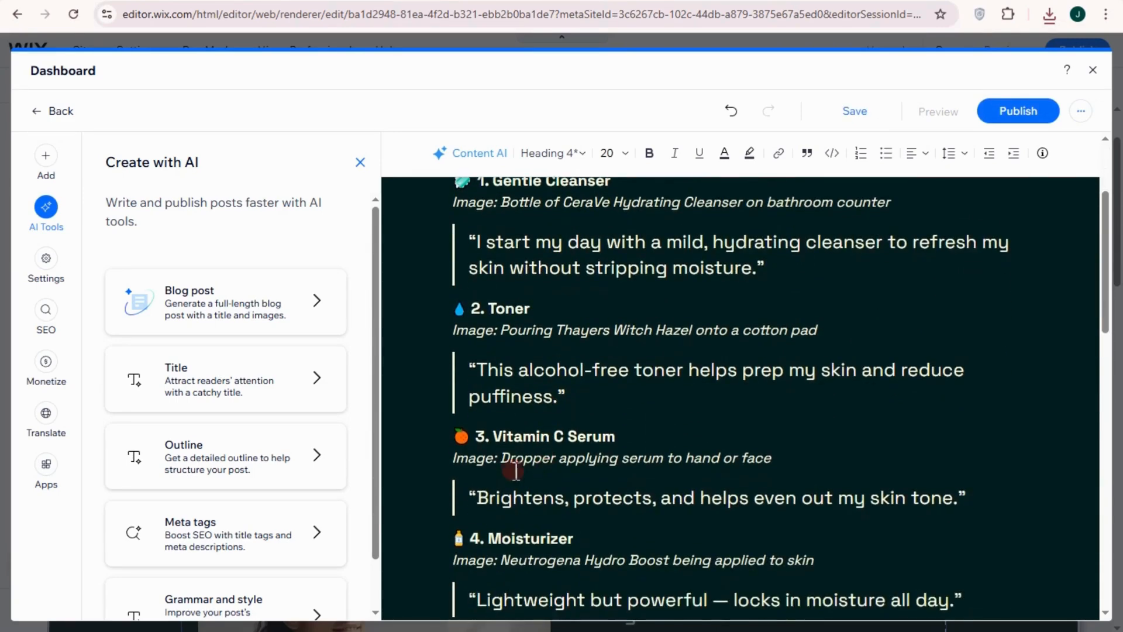
scroll(591, 481, "down", 3)
scroll(629, 499, "down", 4)
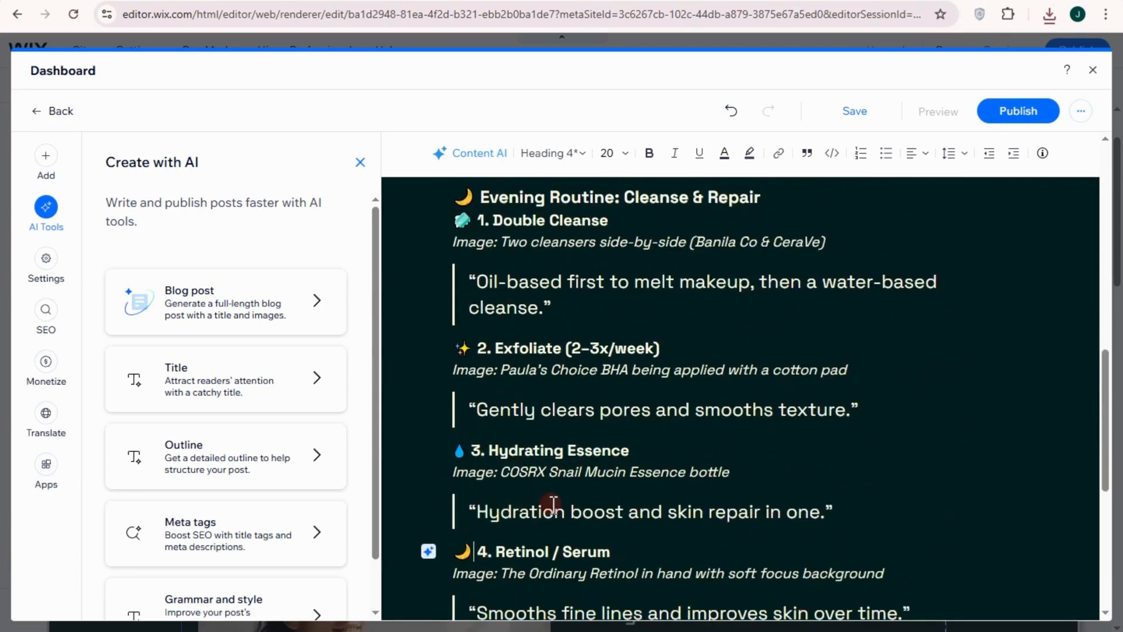
scroll(553, 505, "down", 3)
scroll(761, 471, "down", 1)
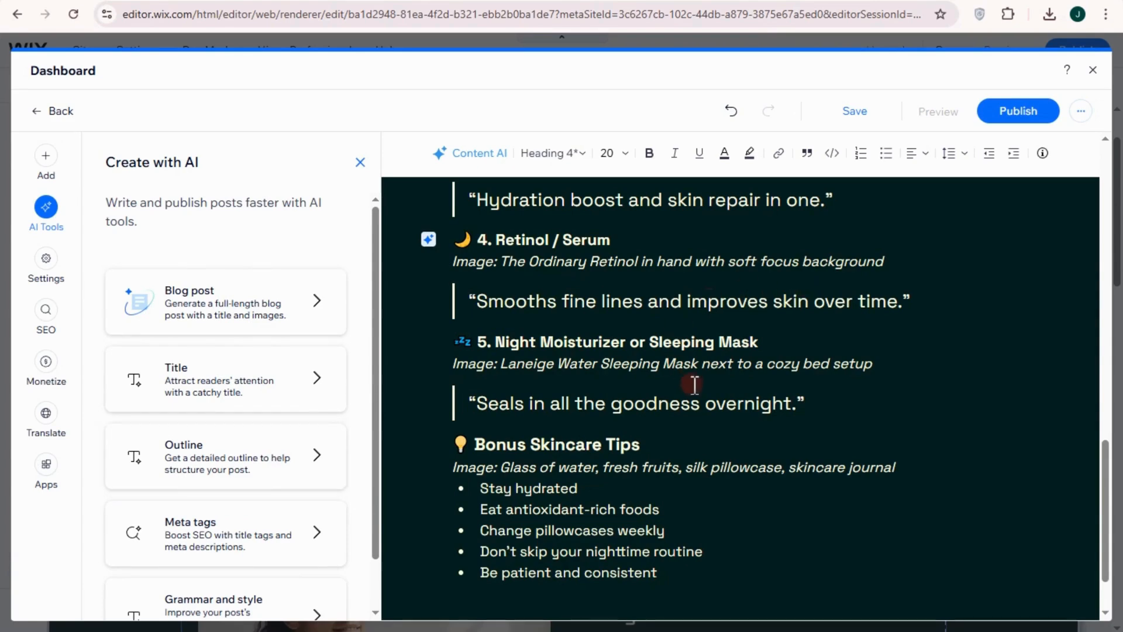
Upload the ChatGPT Image of May 20, 2025 and insert it in the post before the "4. Retinol / Serum" text
left_click(47, 157)
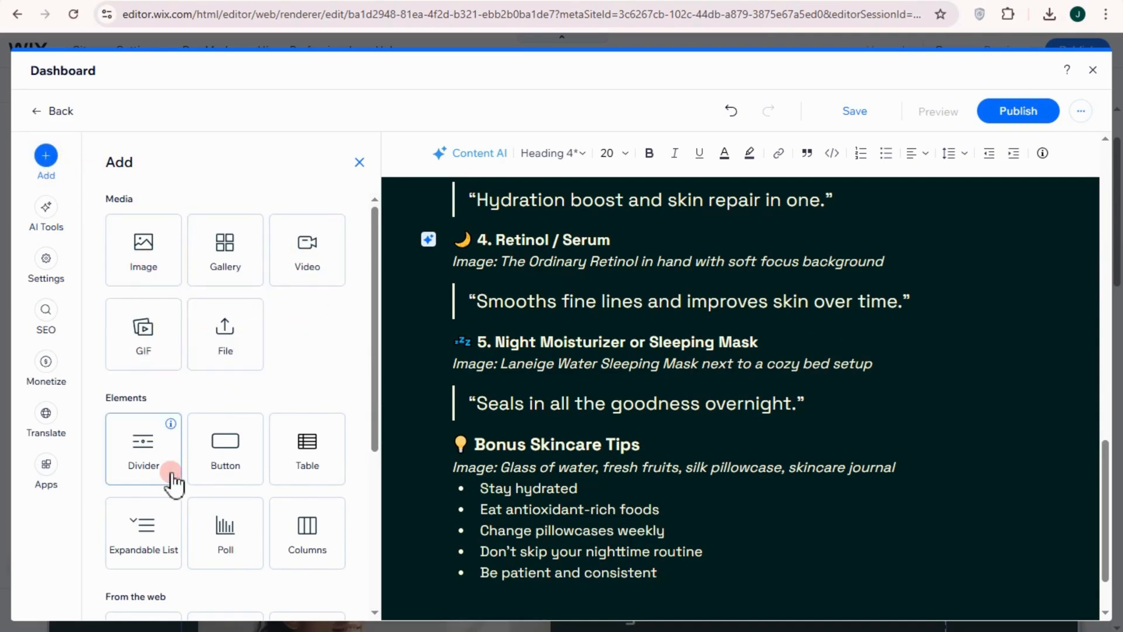
scroll(170, 471, "down", 1)
scroll(280, 535, "down", 3)
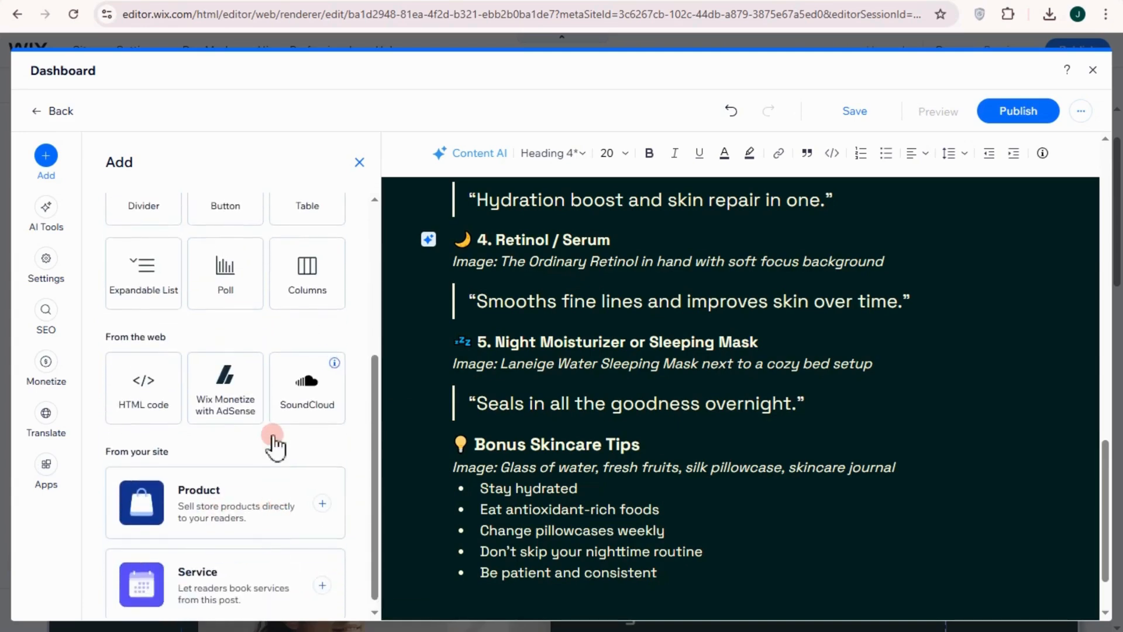
scroll(245, 404, "up", 3)
scroll(165, 260, "up", 1)
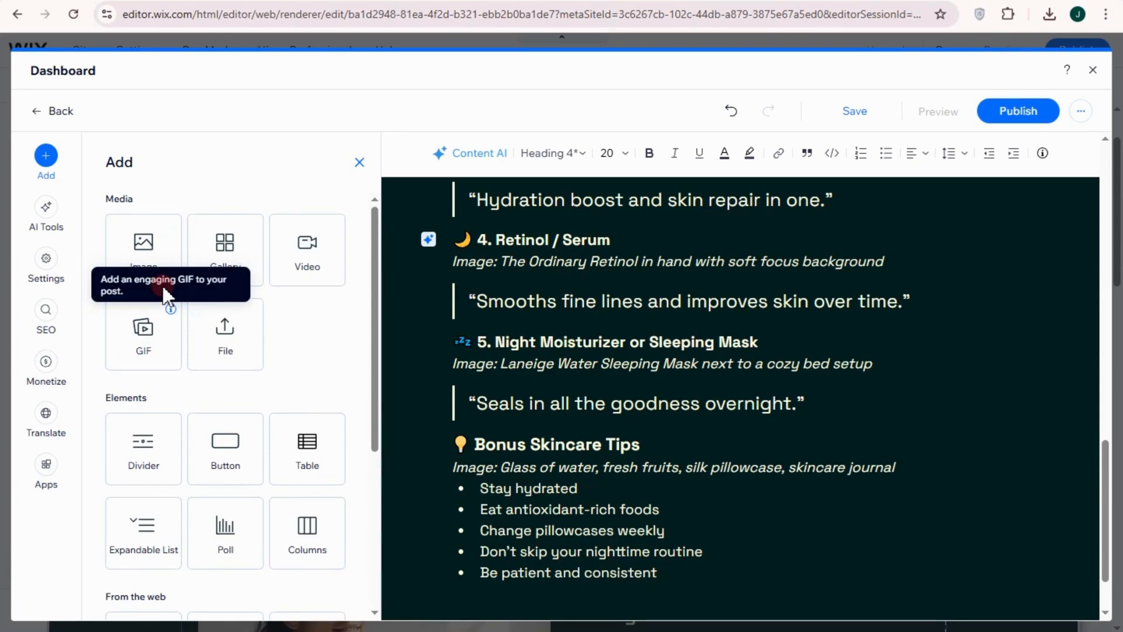
left_click(157, 249)
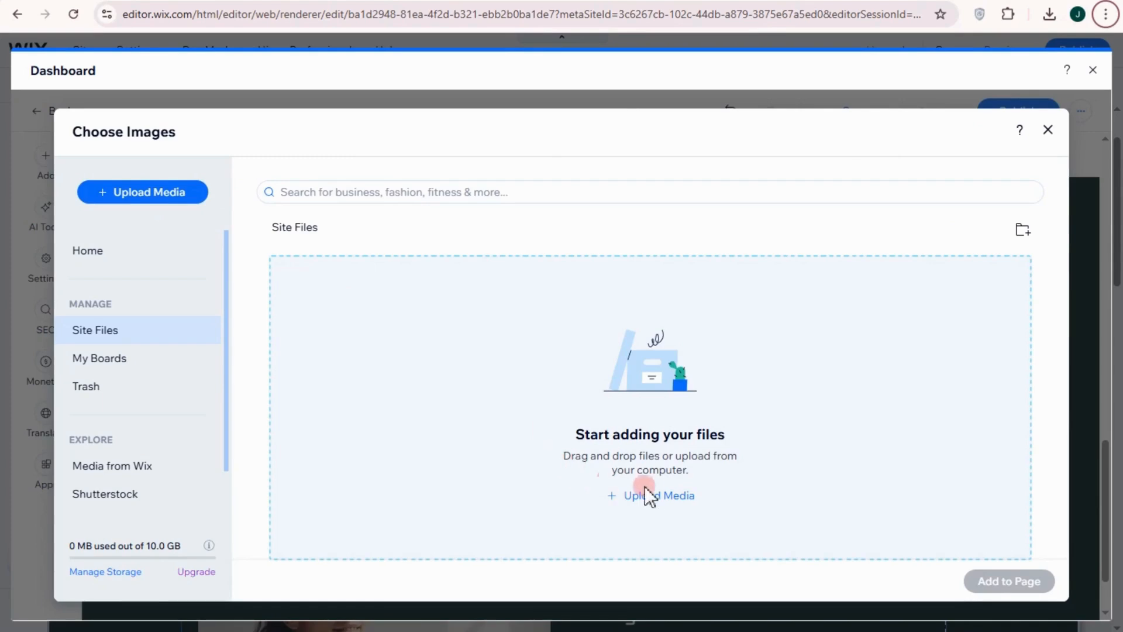
left_click(653, 496)
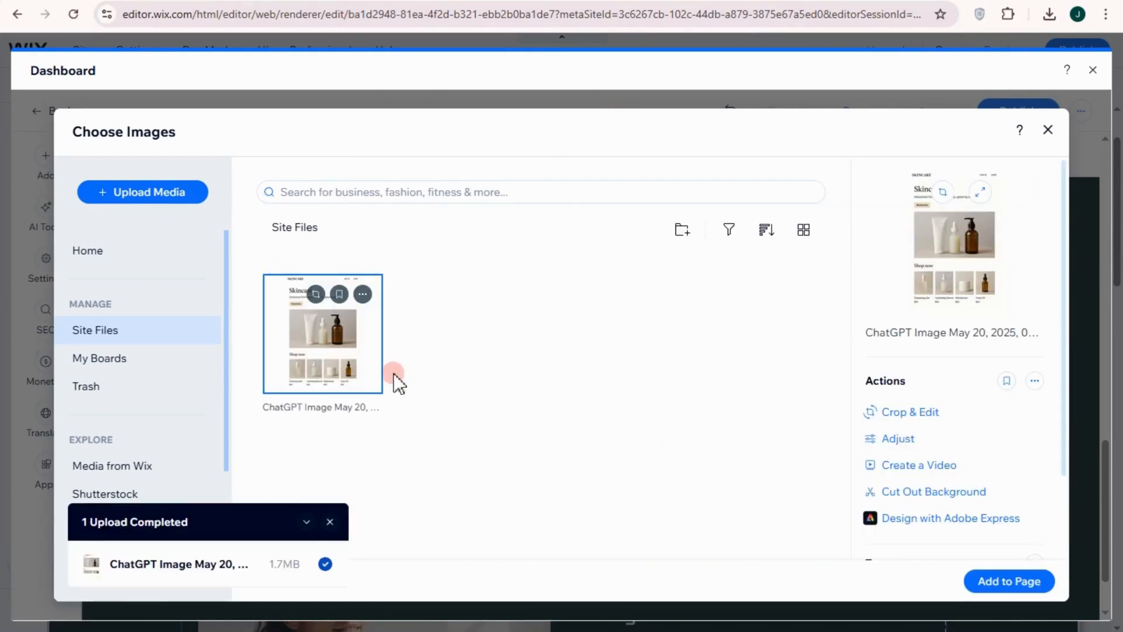
left_click(1015, 585)
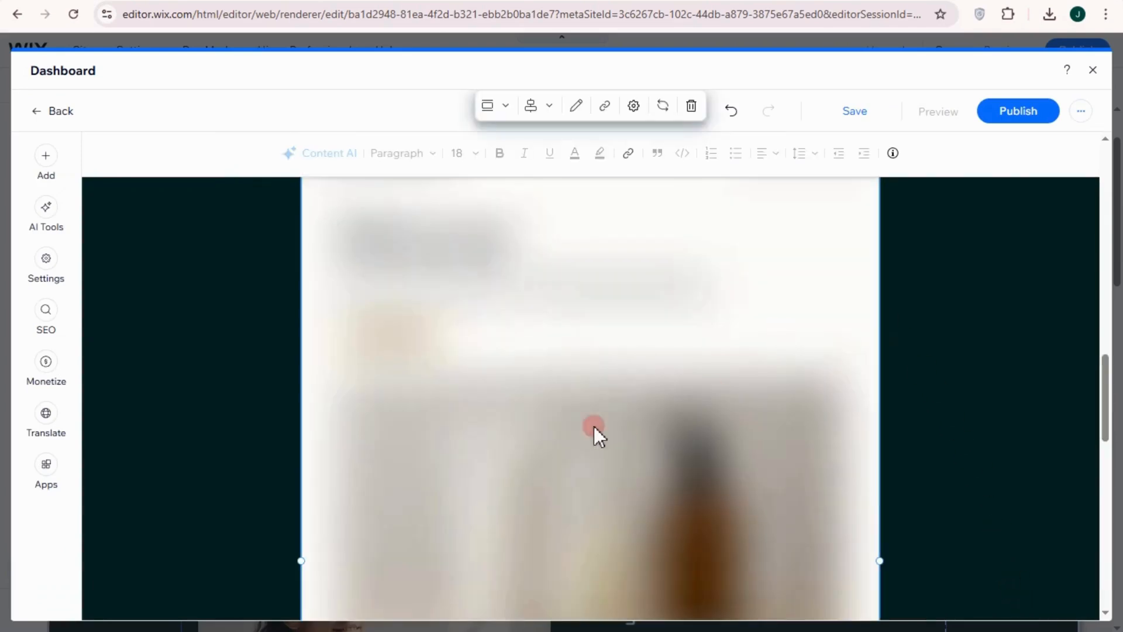
scroll(776, 435, "down", 10)
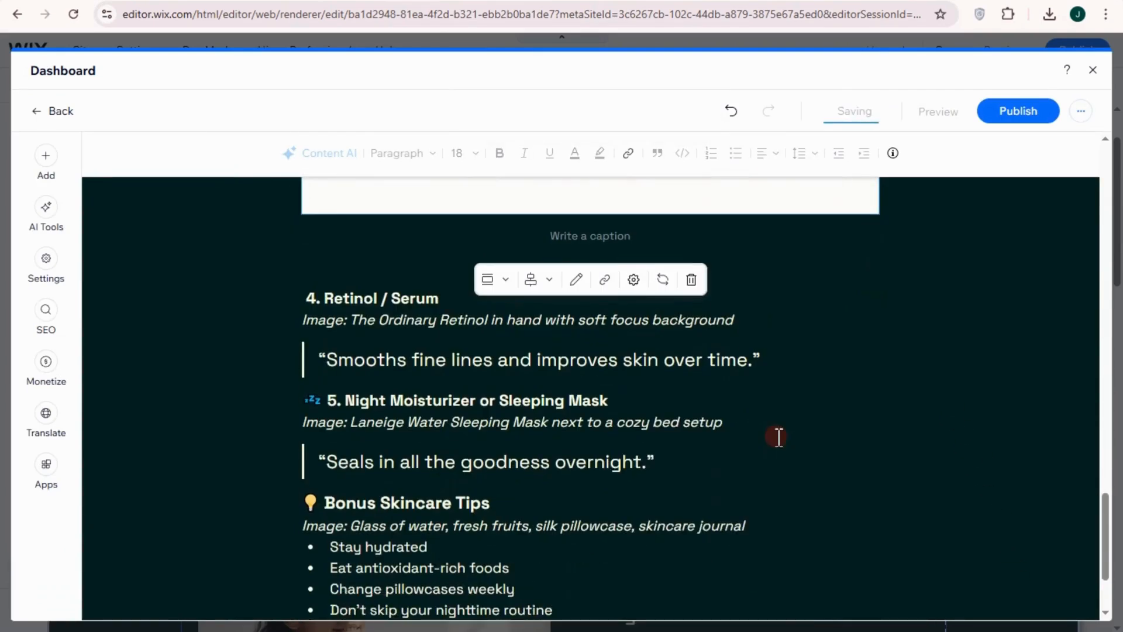
left_click_drag(1105, 534, 1109, 164)
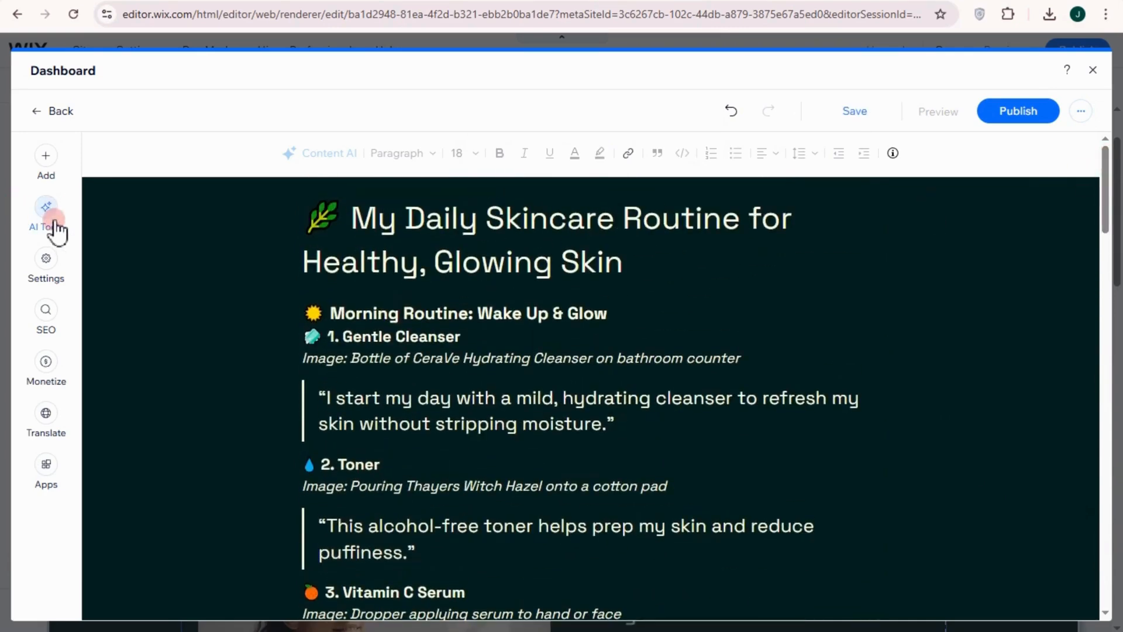
Paste the prepared text starting "Taking care of your skin doesn't need" as the alt text of the post's featured image
left_click(46, 261)
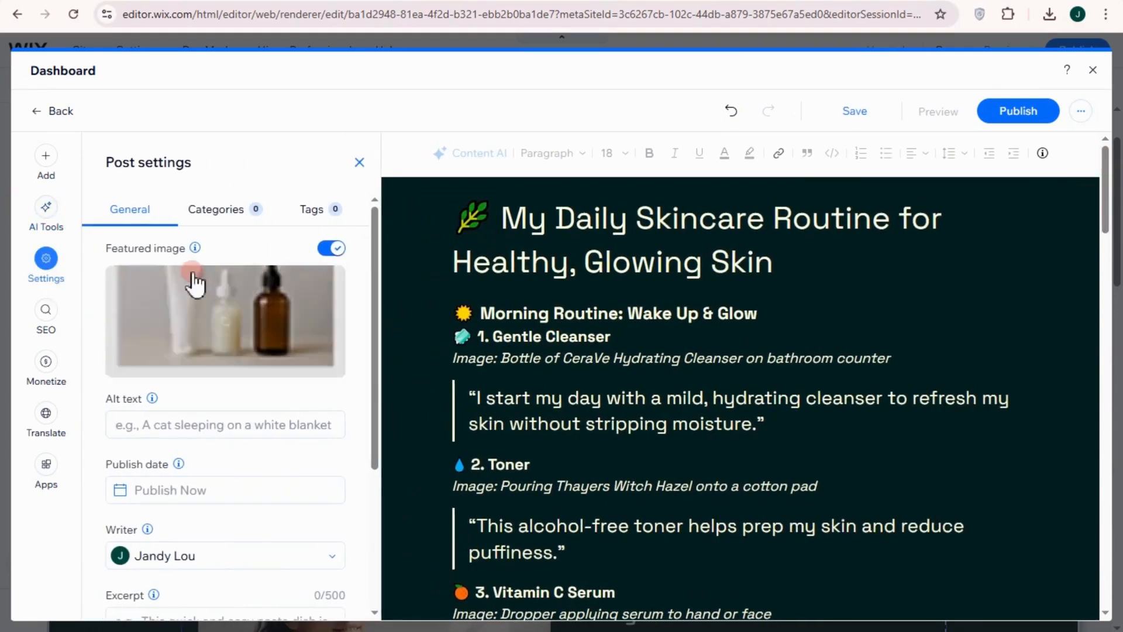
scroll(203, 447, "down", 1)
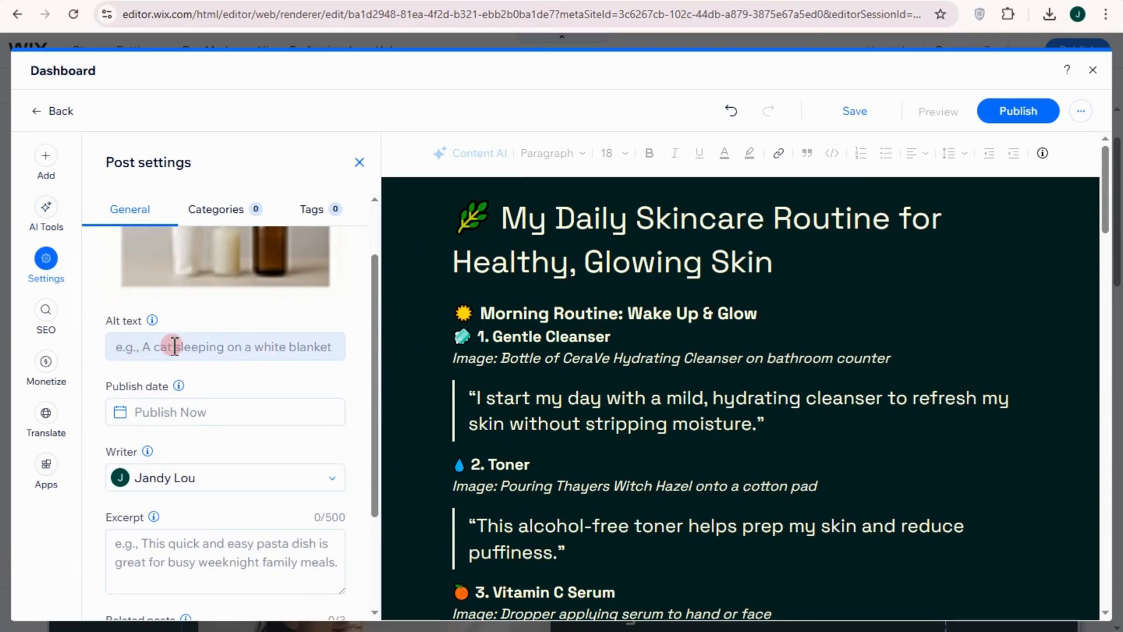
left_click(201, 342)
key("ctrl+v")
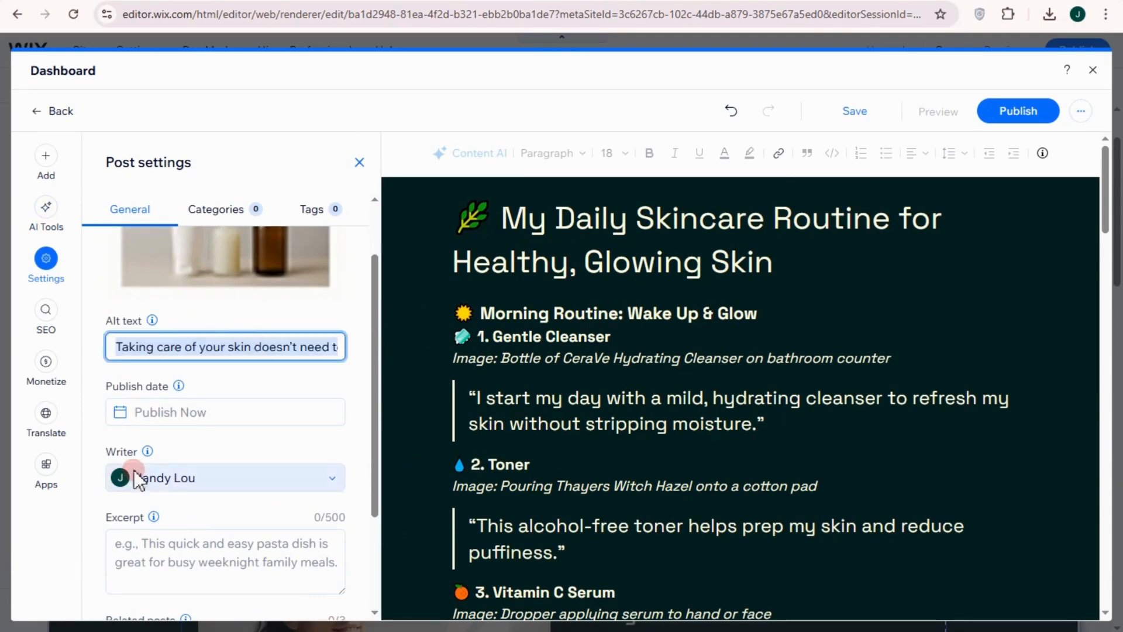
mouse_move(148, 449)
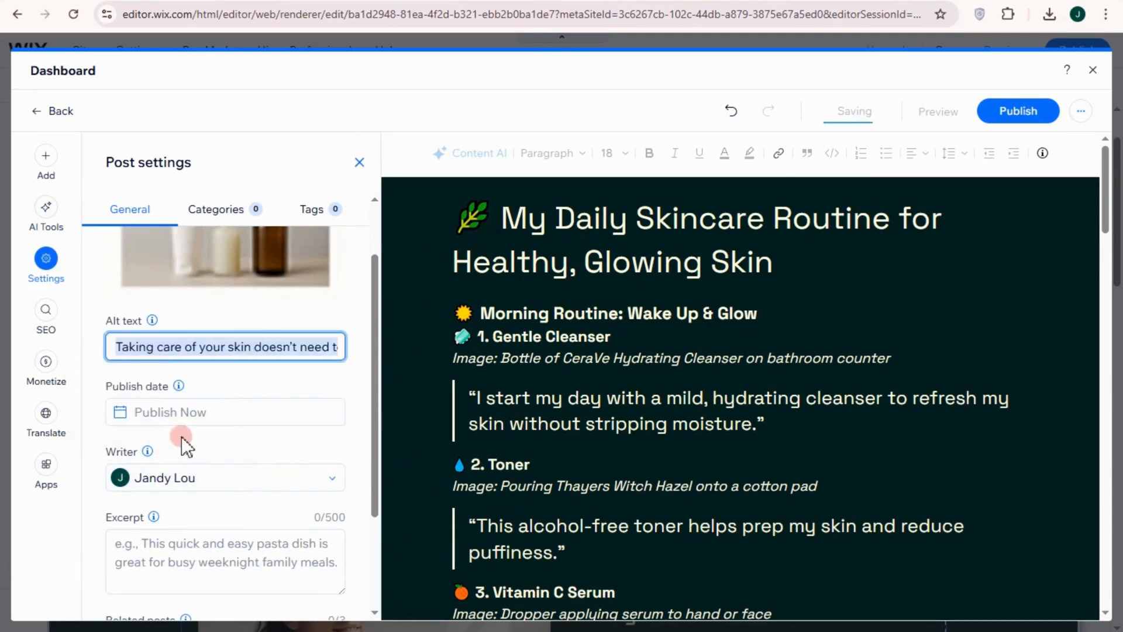
scroll(210, 564, "down", 1)
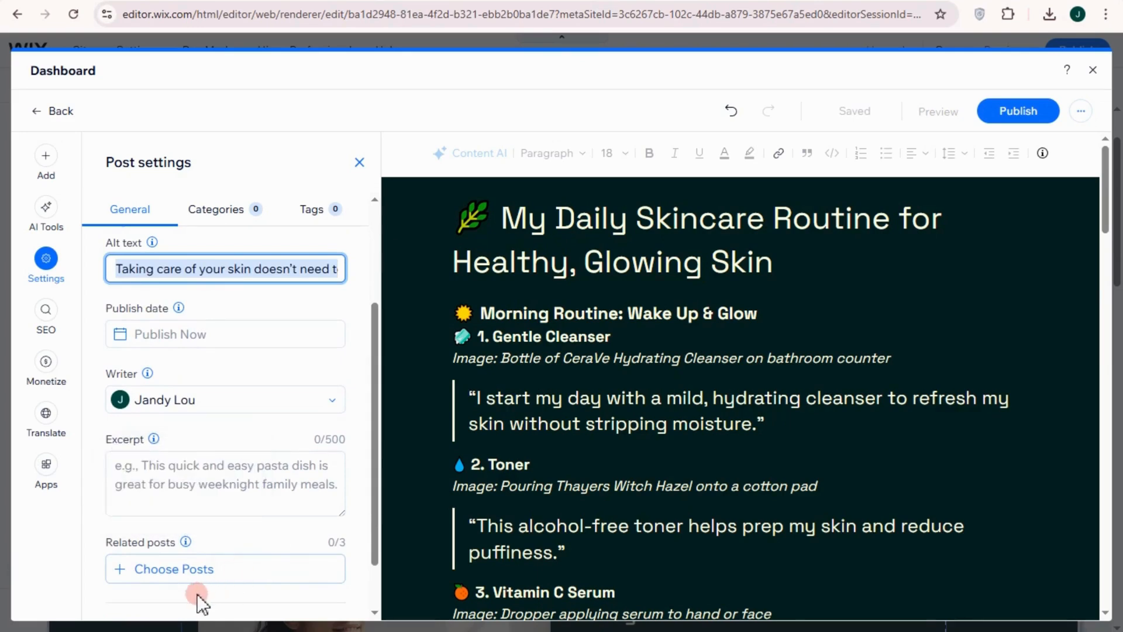
Check the post's SEO, monetization and recommended app options, publish the post, and dismiss the dialog about publishing the site
left_click(47, 313)
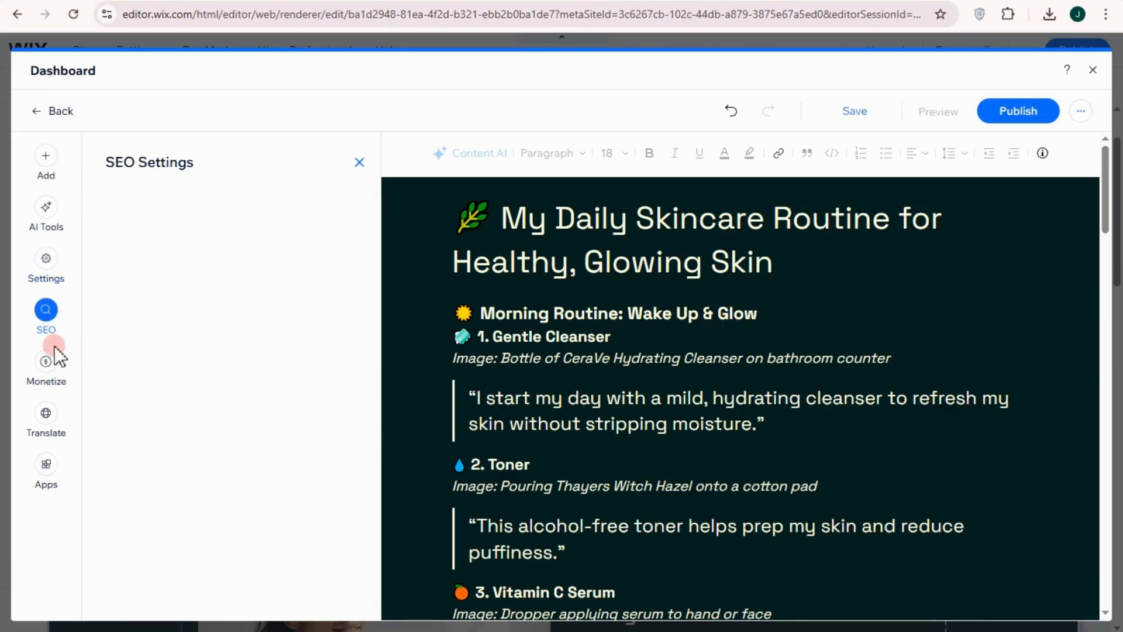
left_click(42, 367)
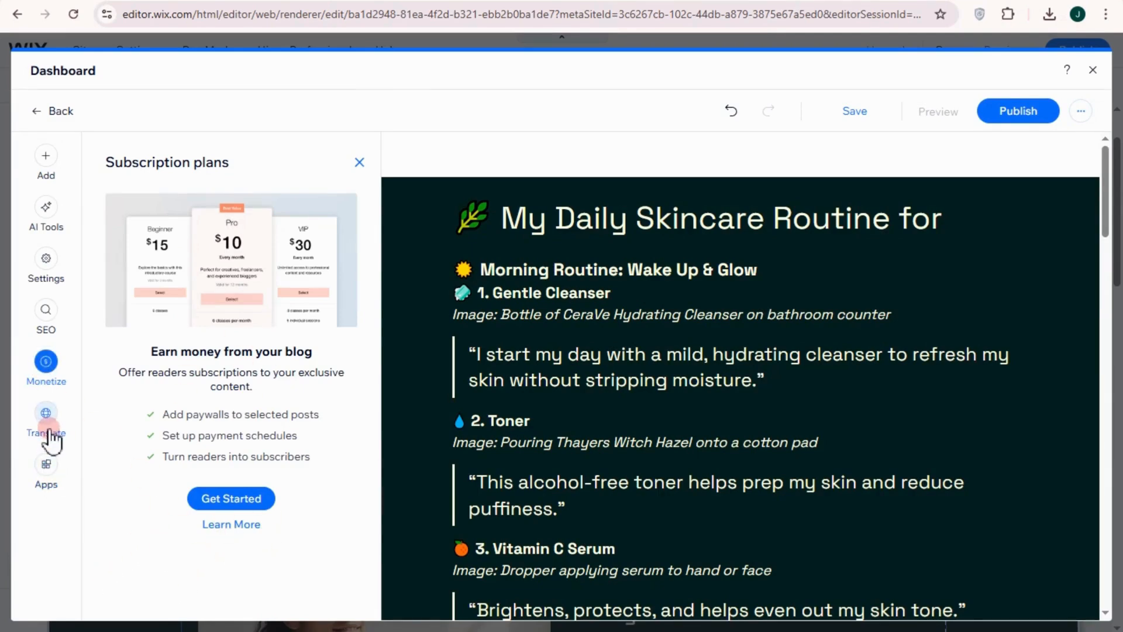
left_click(45, 468)
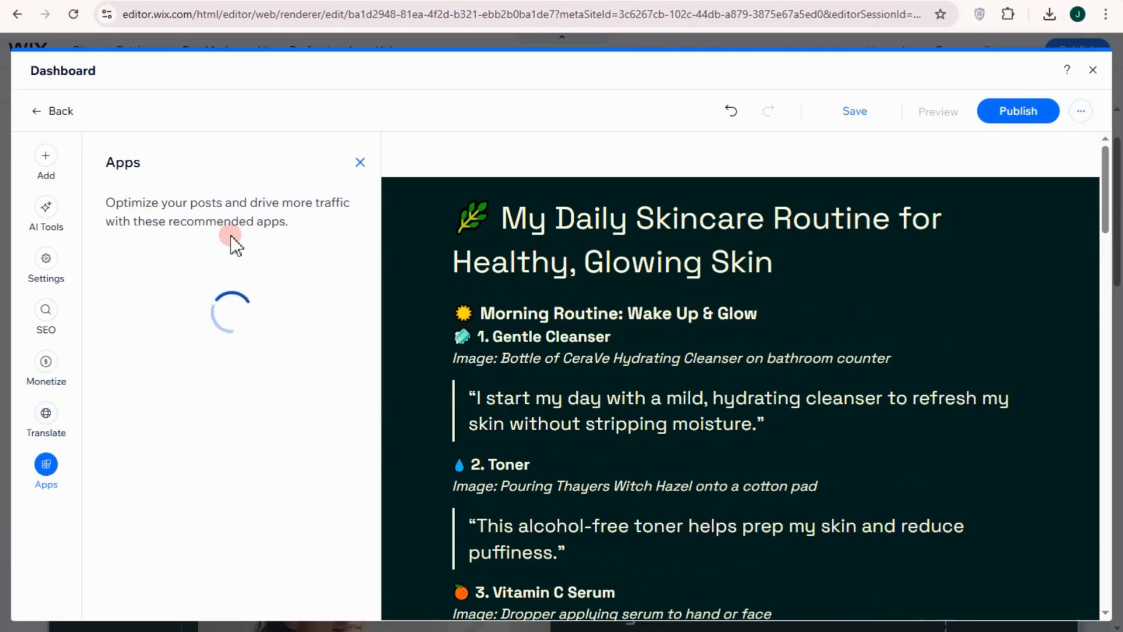
scroll(181, 515, "down", 3)
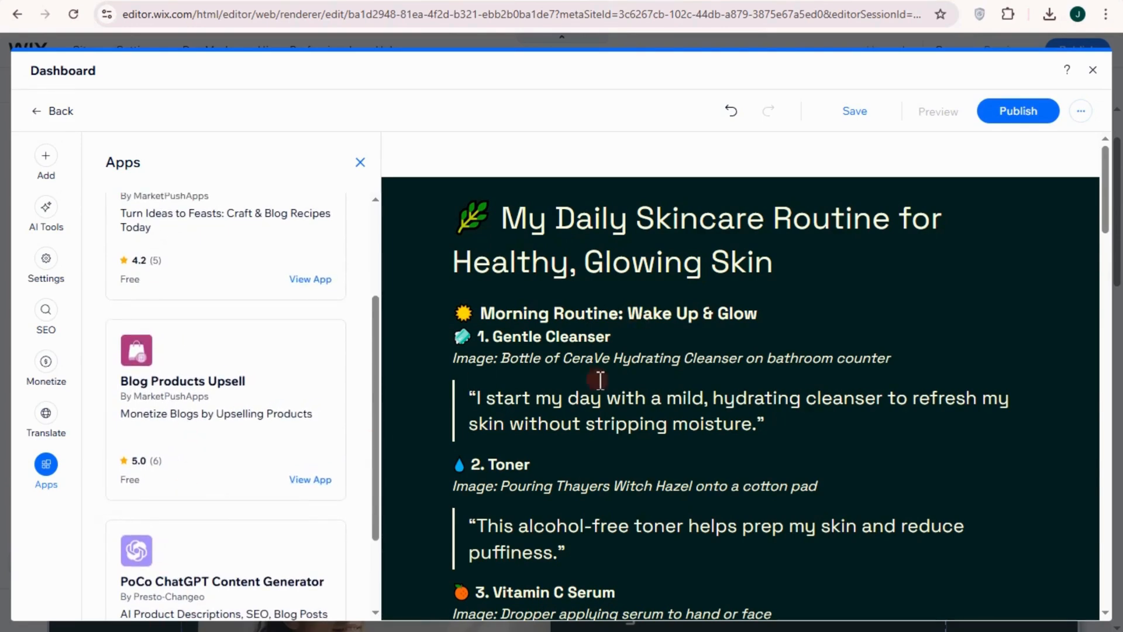
left_click(995, 112)
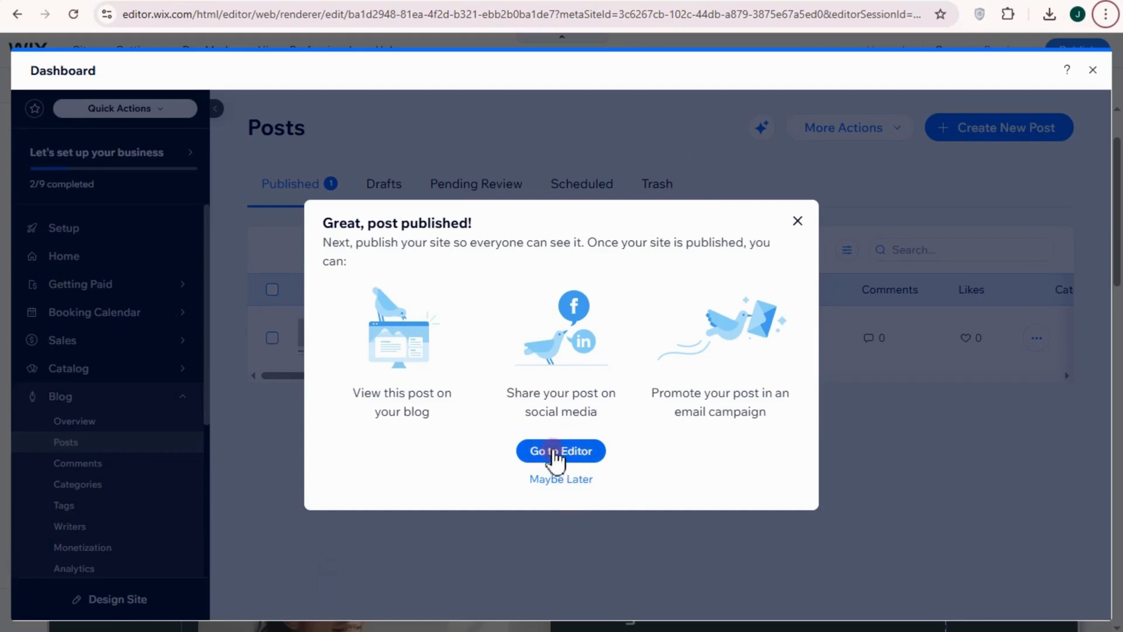
left_click(793, 224)
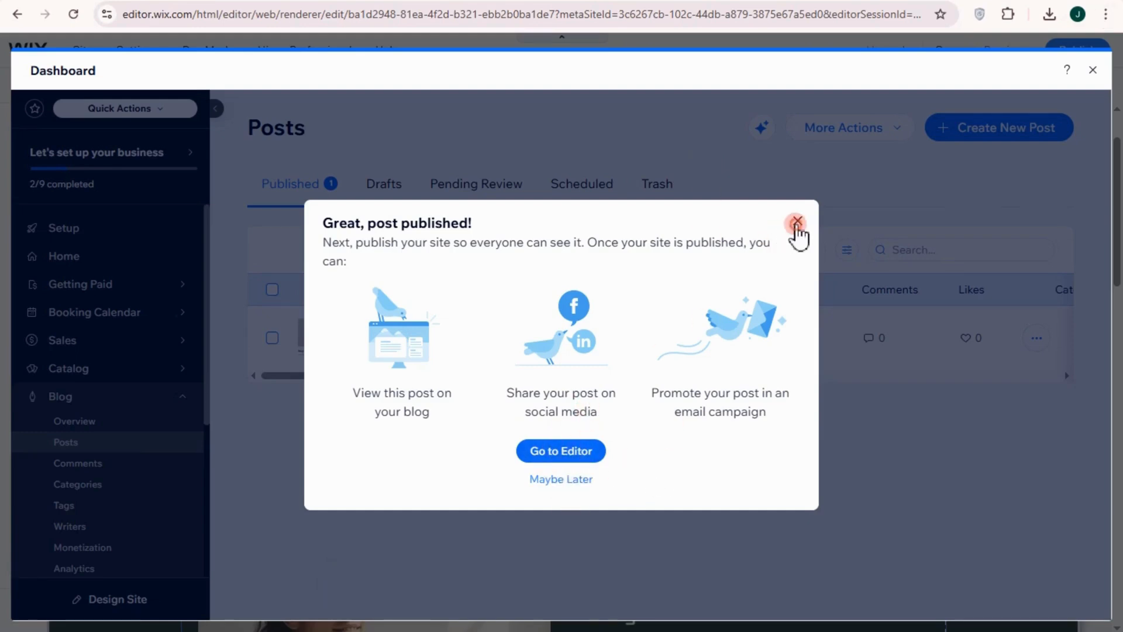
Examine the blog's comments, categories, tags, writers, monetization and analytics, and leave the dashboard
left_click(68, 470)
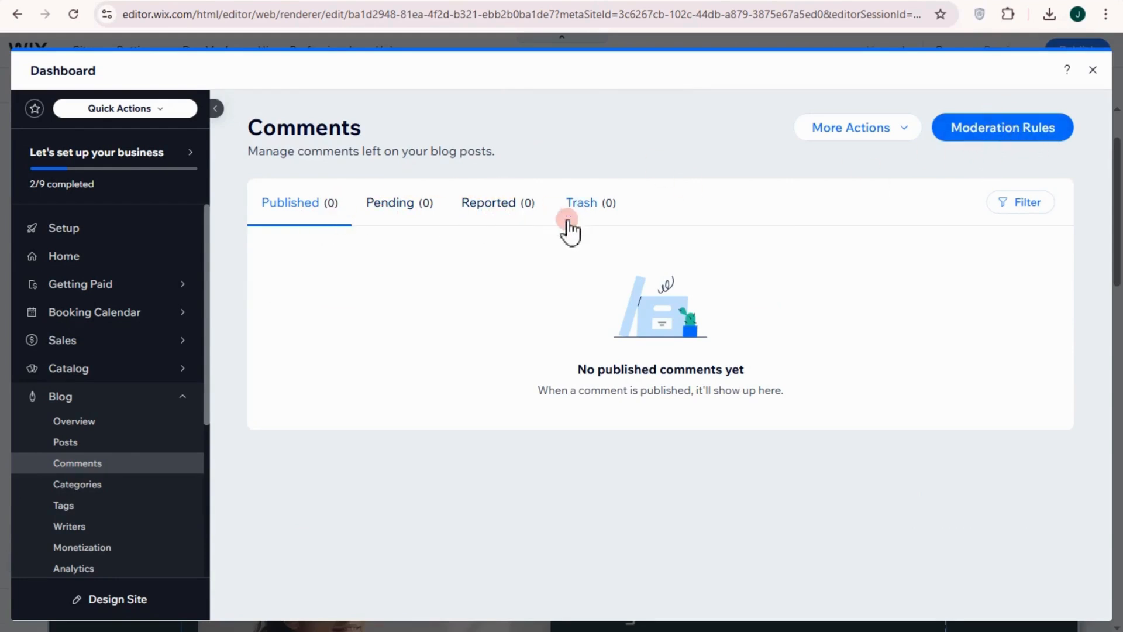
left_click(84, 493)
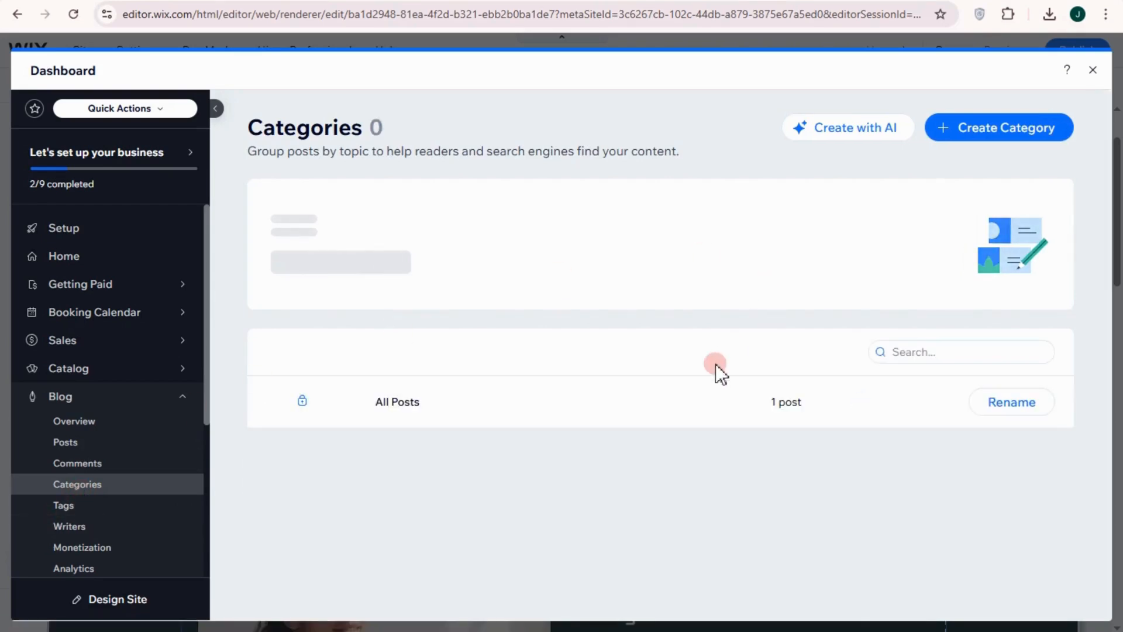
left_click(76, 506)
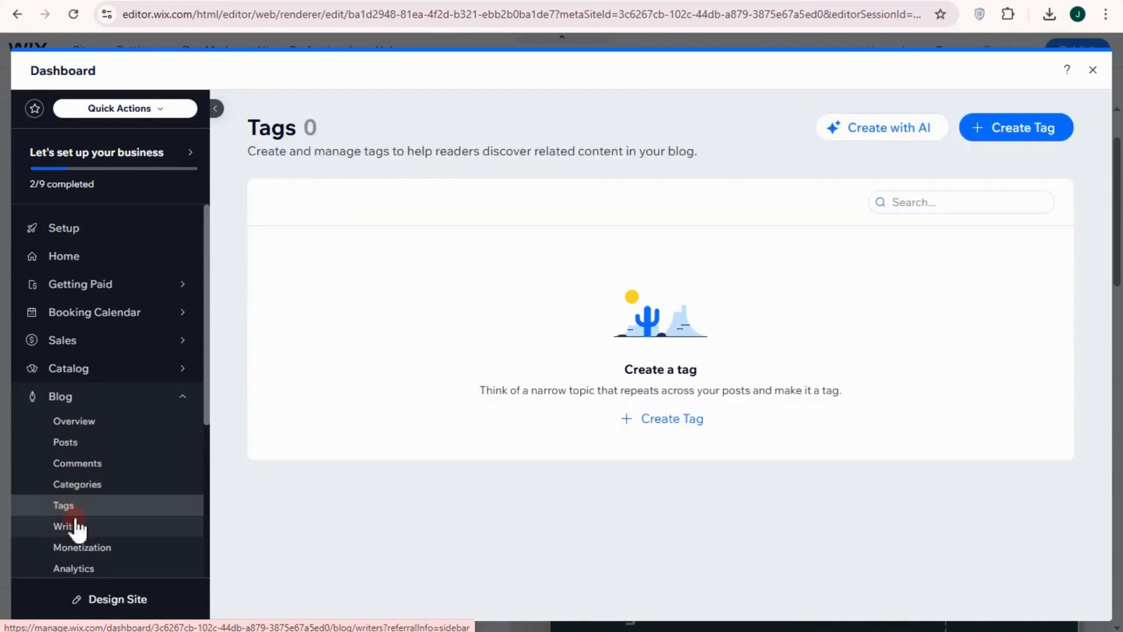
left_click(69, 527)
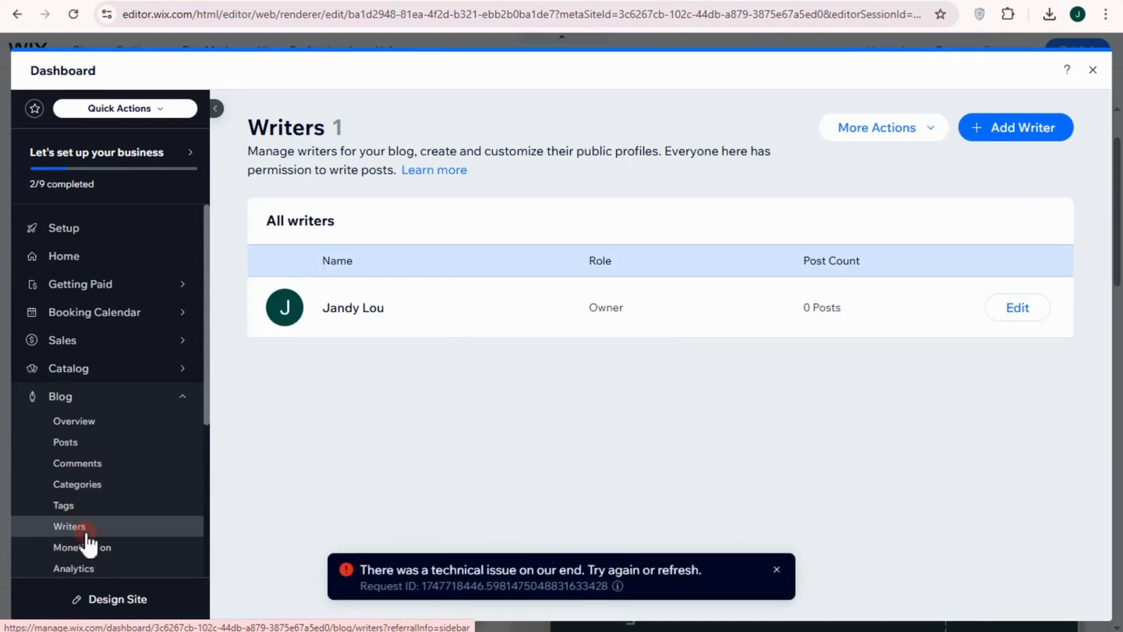
left_click(115, 549)
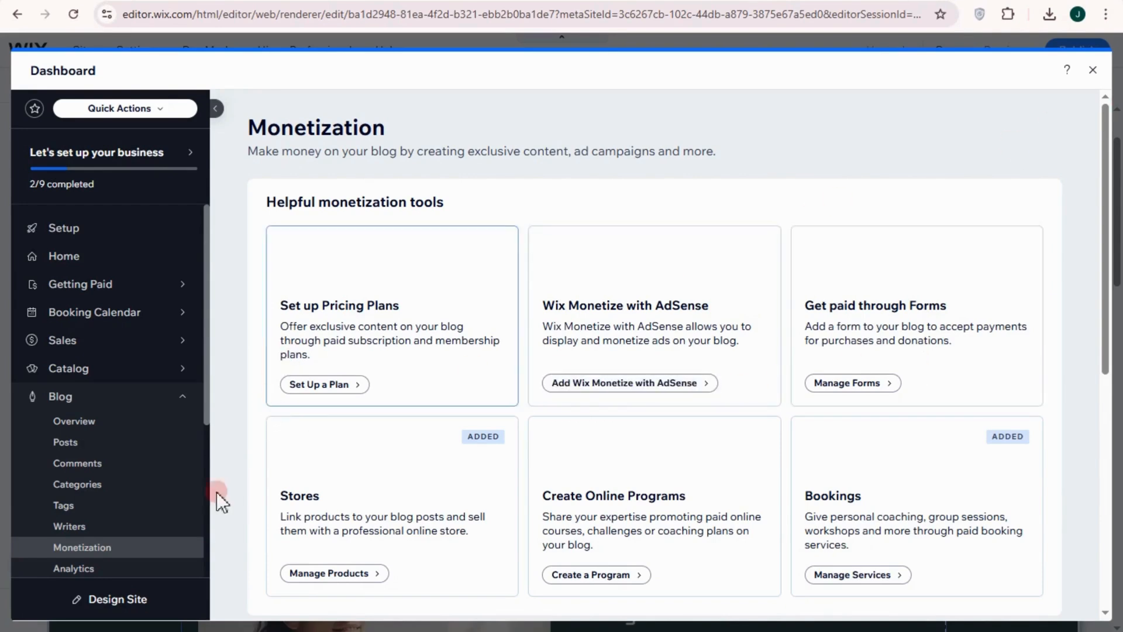
left_click(82, 568)
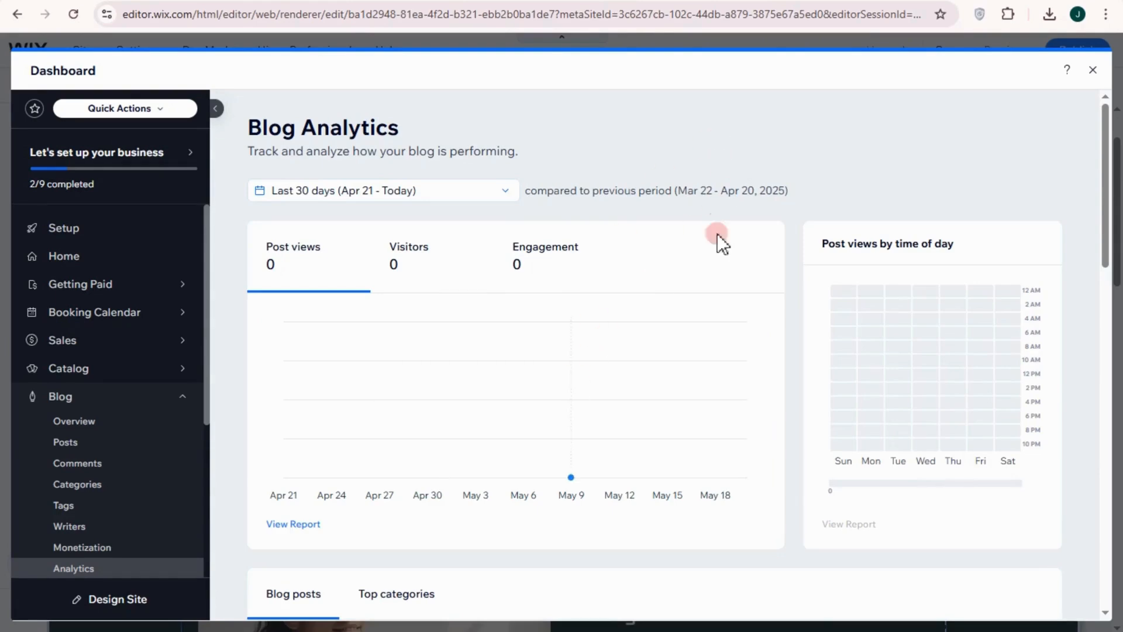
left_click(1093, 71)
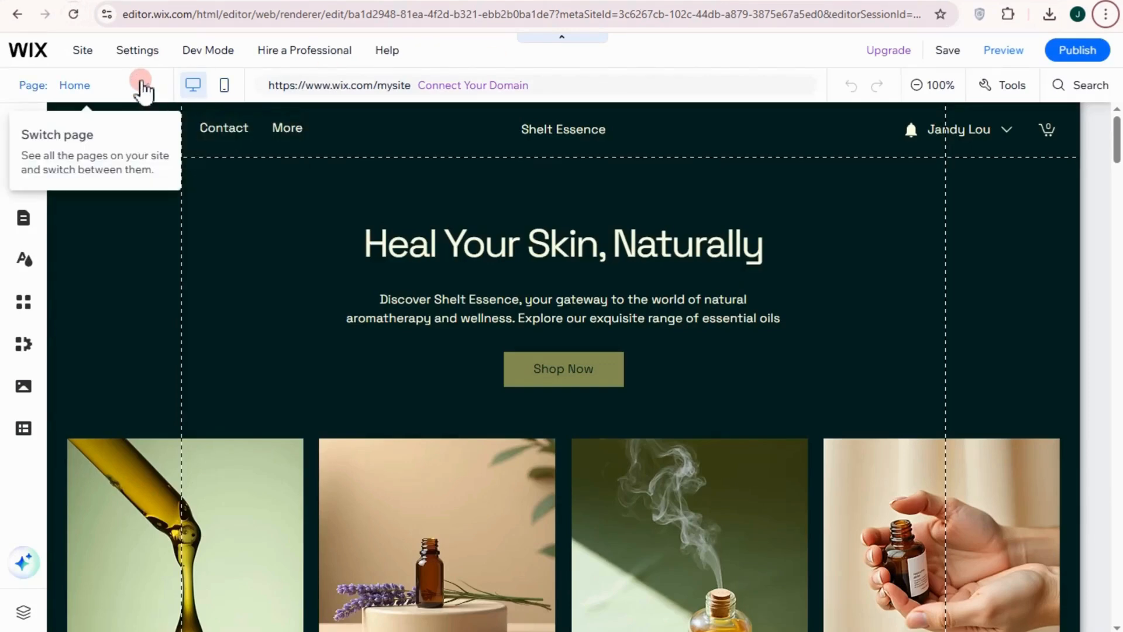
Switch to the Blog page, check the published post's preview, and add a blank section between the post feed and the footer
left_click(142, 85)
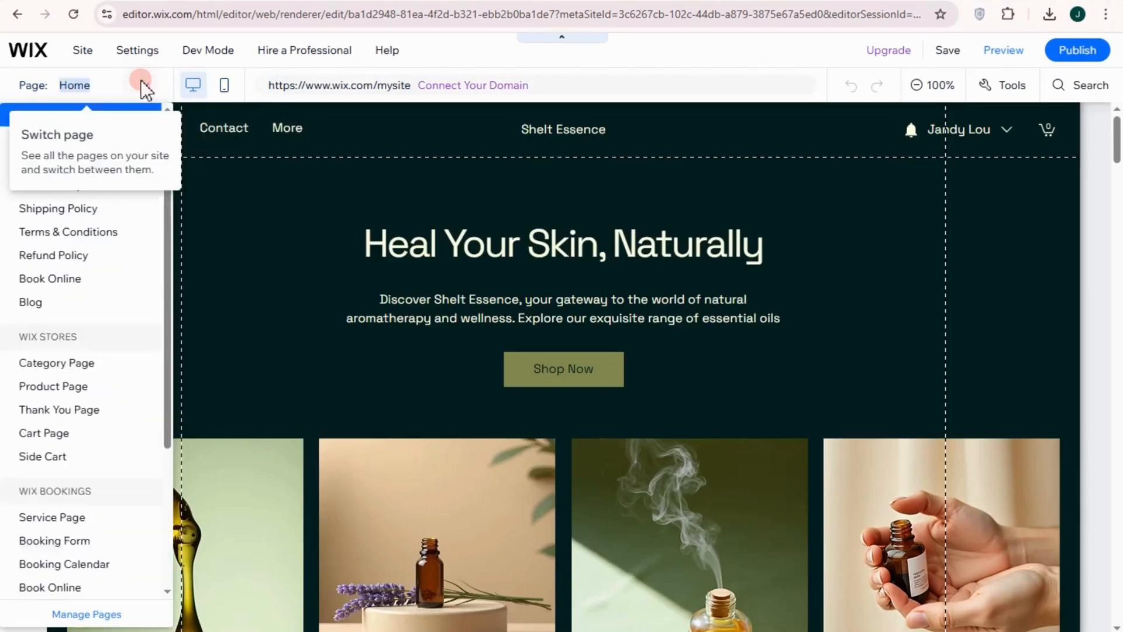
left_click(49, 302)
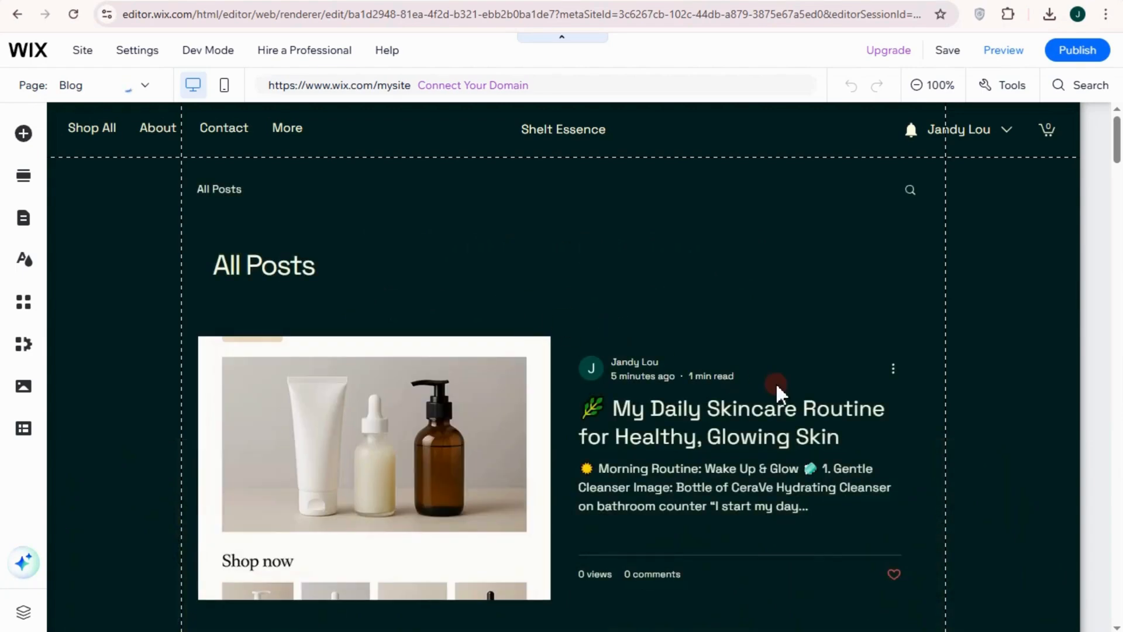
scroll(757, 445, "down", 5)
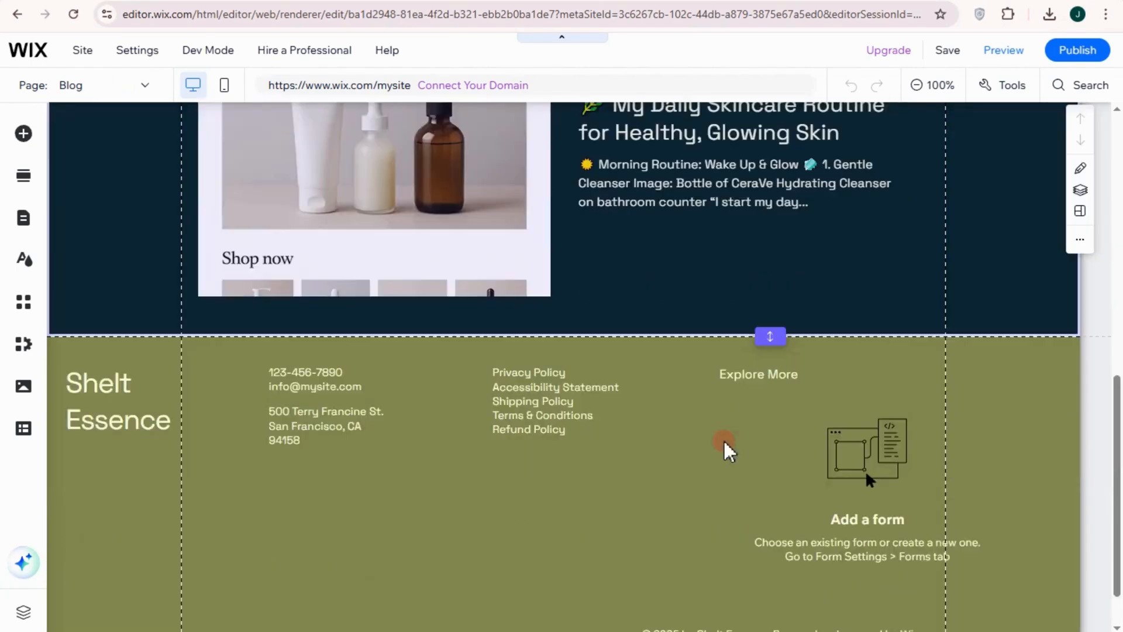
scroll(692, 388, "up", 1)
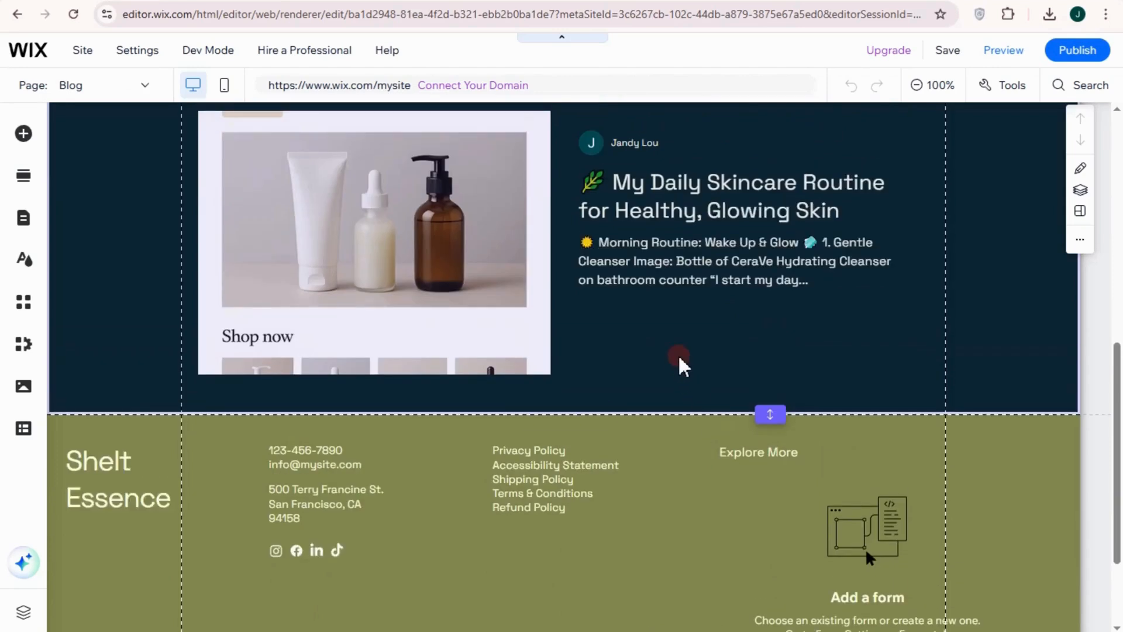
left_click(626, 412)
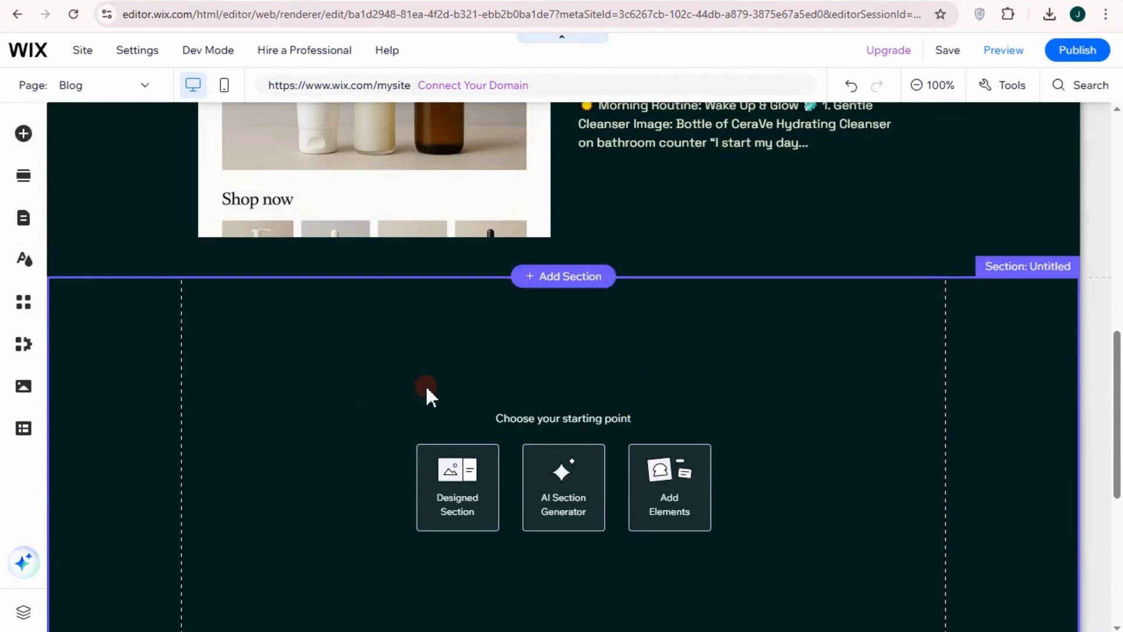
Add a Share from Pinterest pin element from the social elements and place it on the left side of the new blank section
left_click(26, 134)
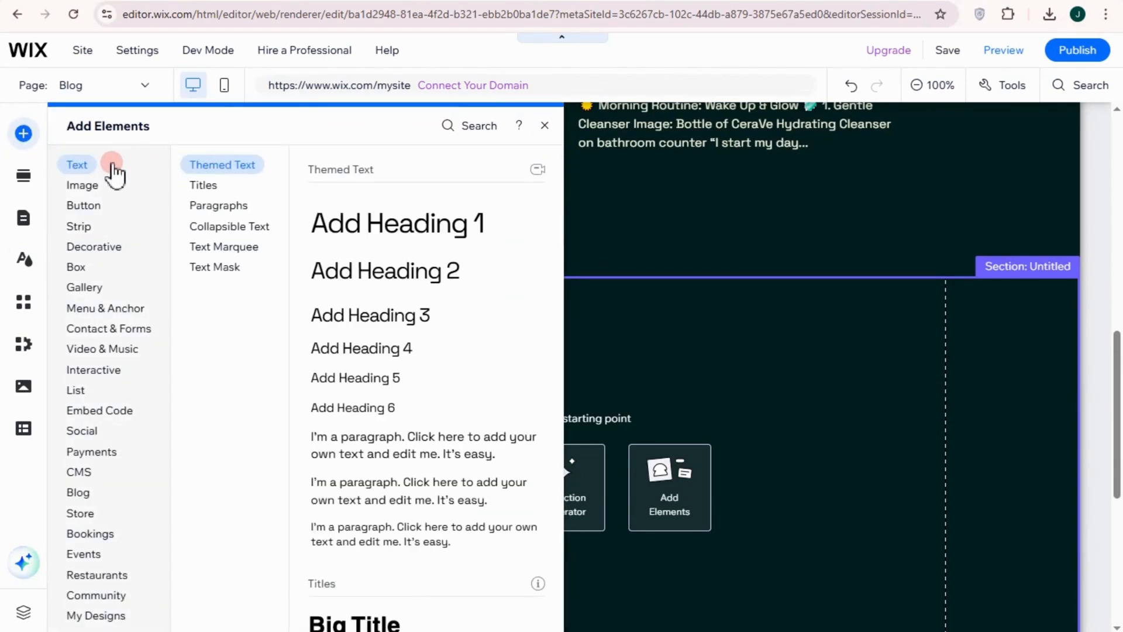
left_click(81, 492)
left_click(97, 516)
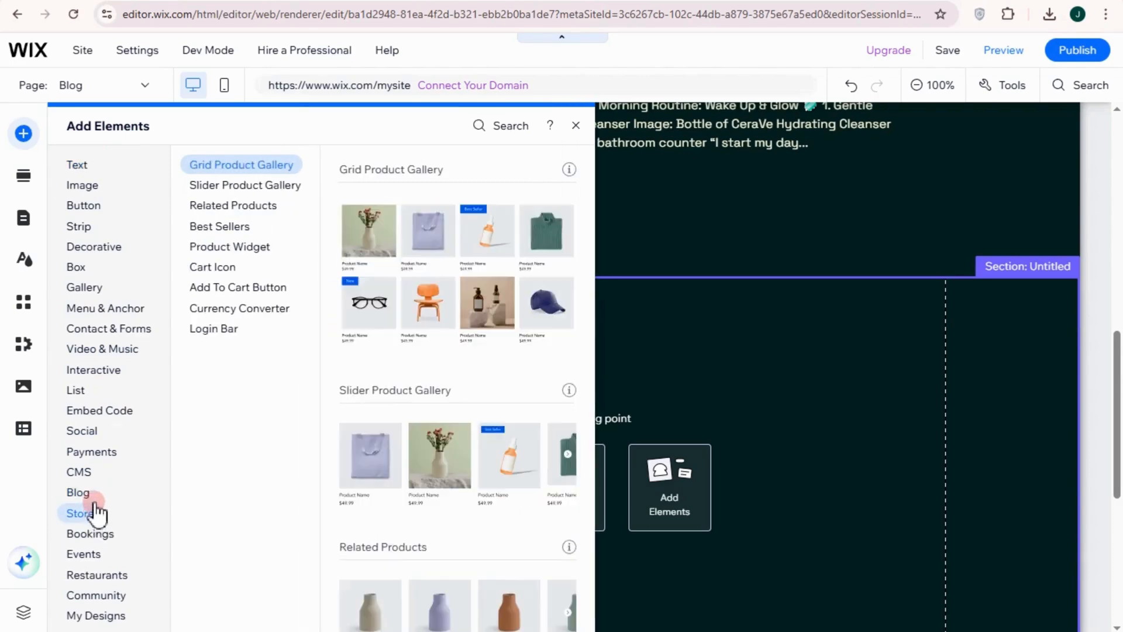
left_click(93, 431)
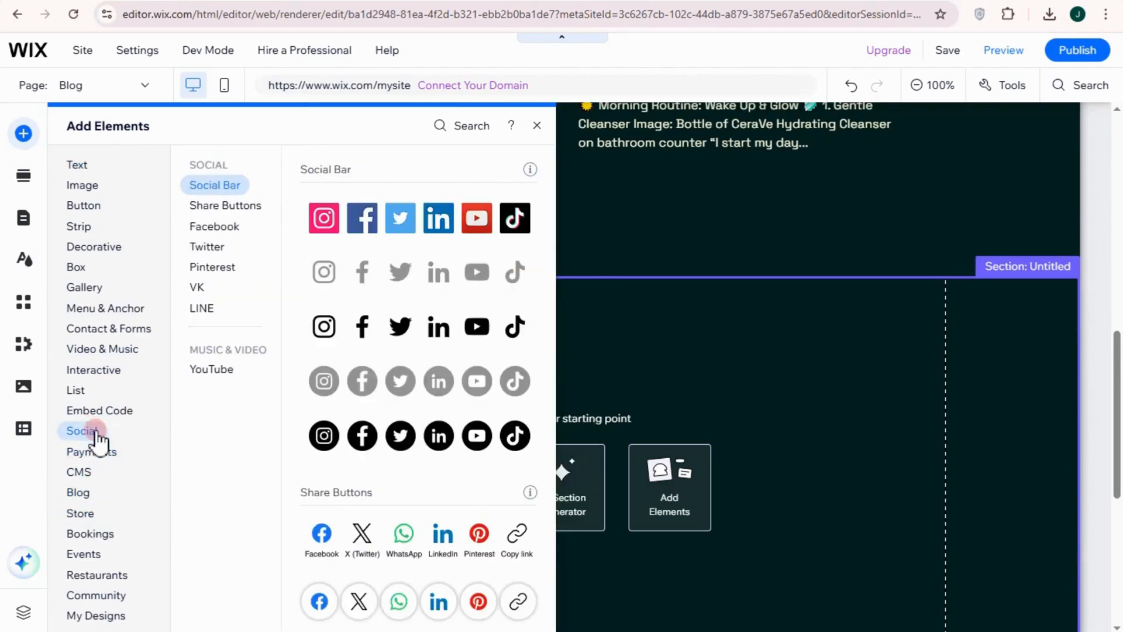
left_click(220, 227)
left_click(224, 198)
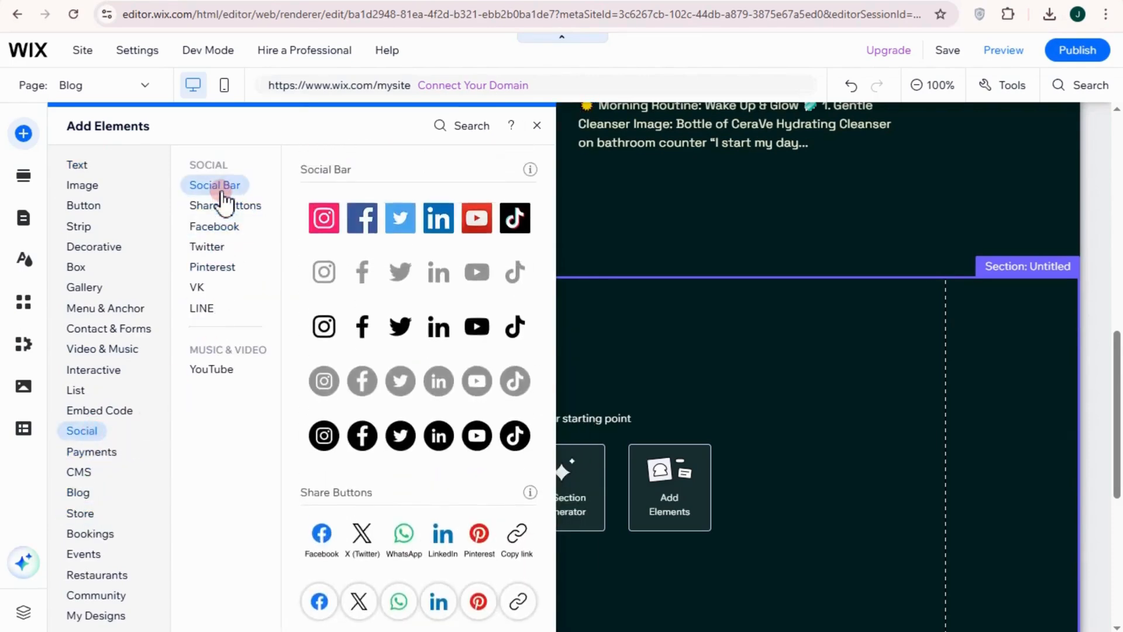
left_click(222, 205)
left_click(222, 227)
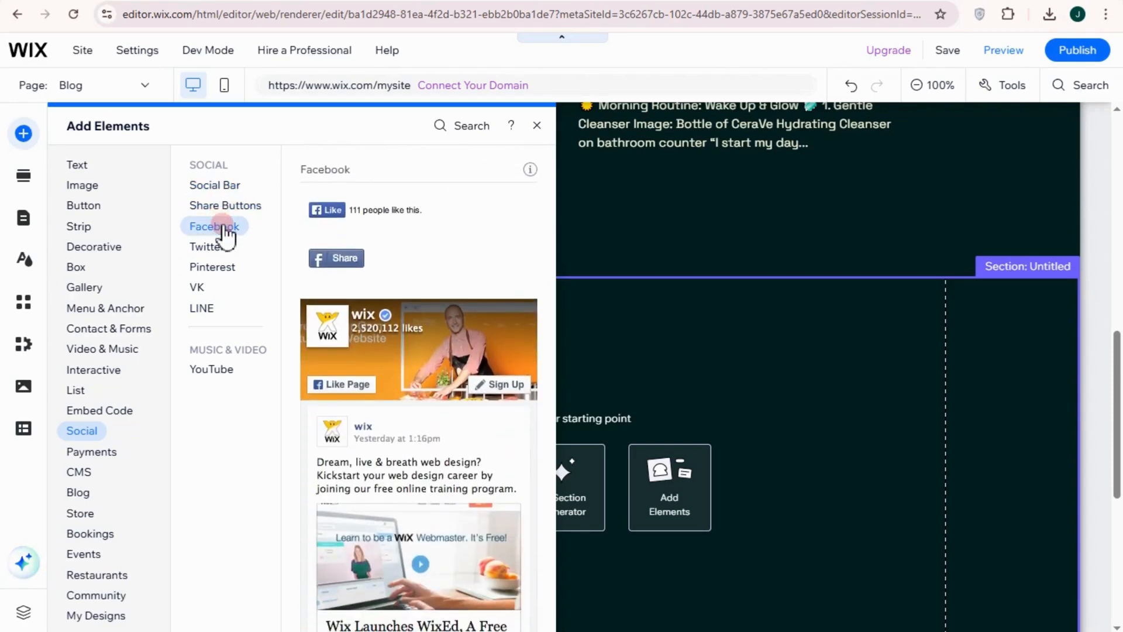
left_click(224, 248)
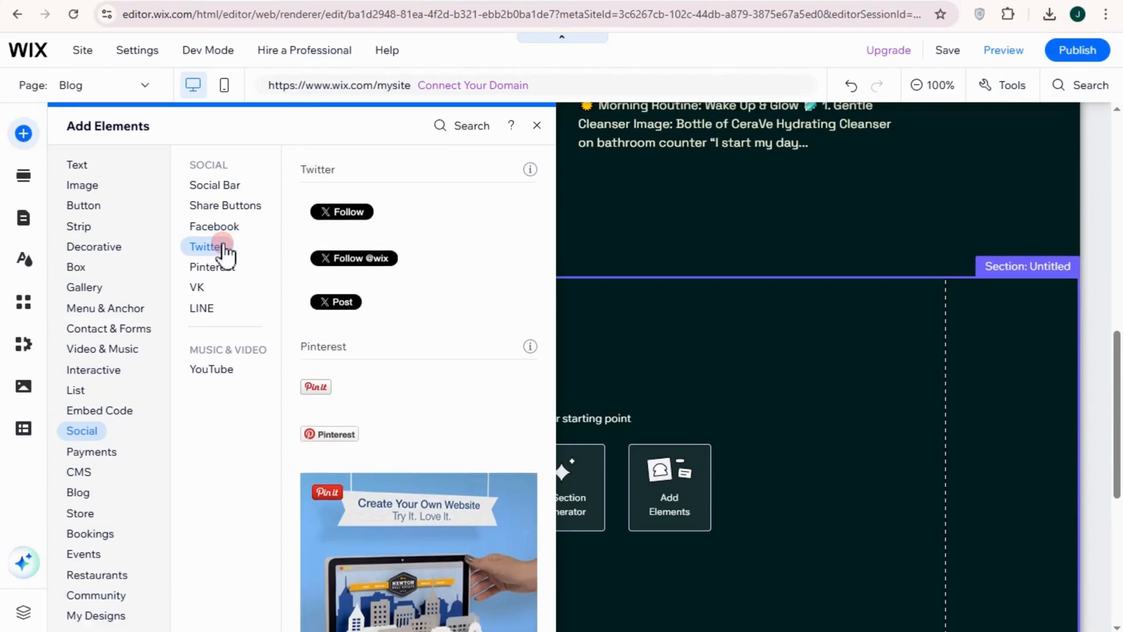
left_click(223, 272)
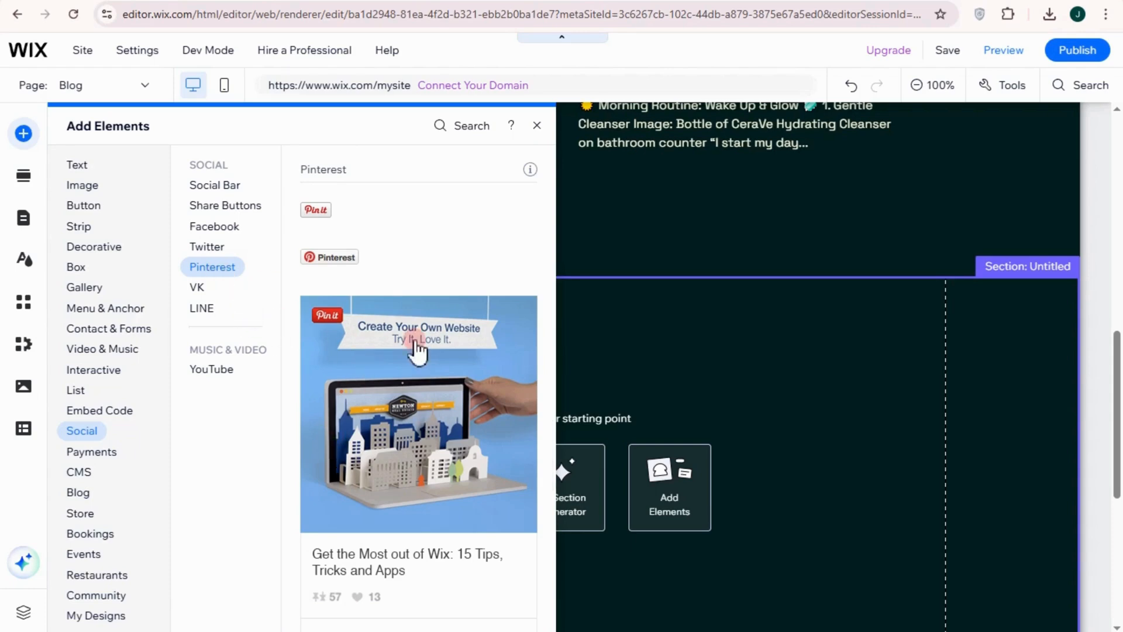
left_click_drag(414, 343, 686, 379)
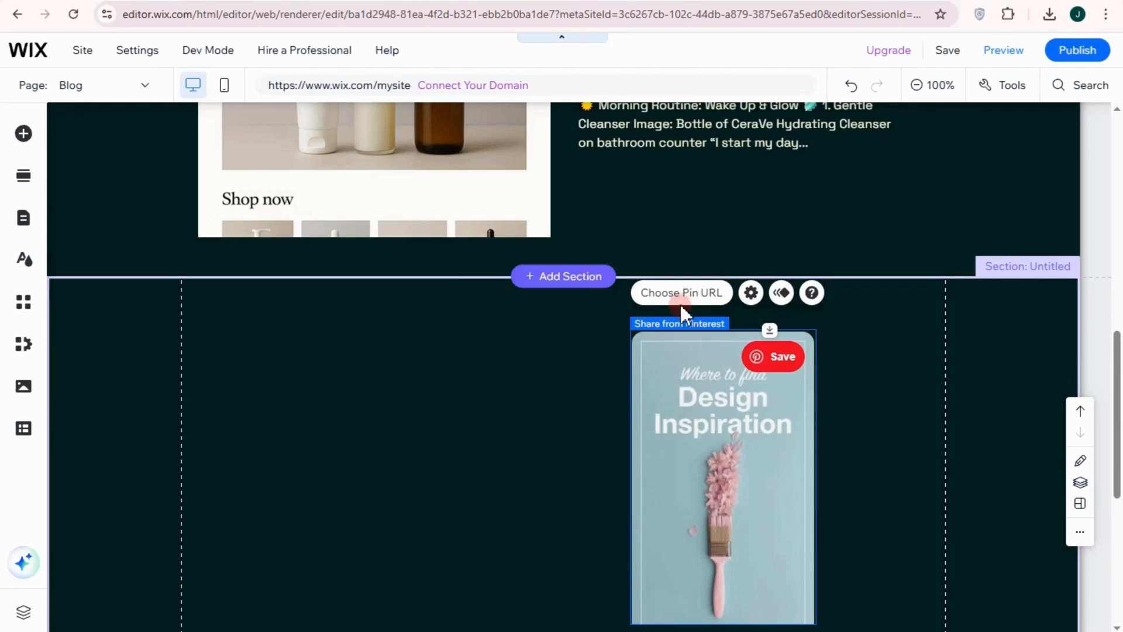
left_click_drag(733, 416, 331, 409)
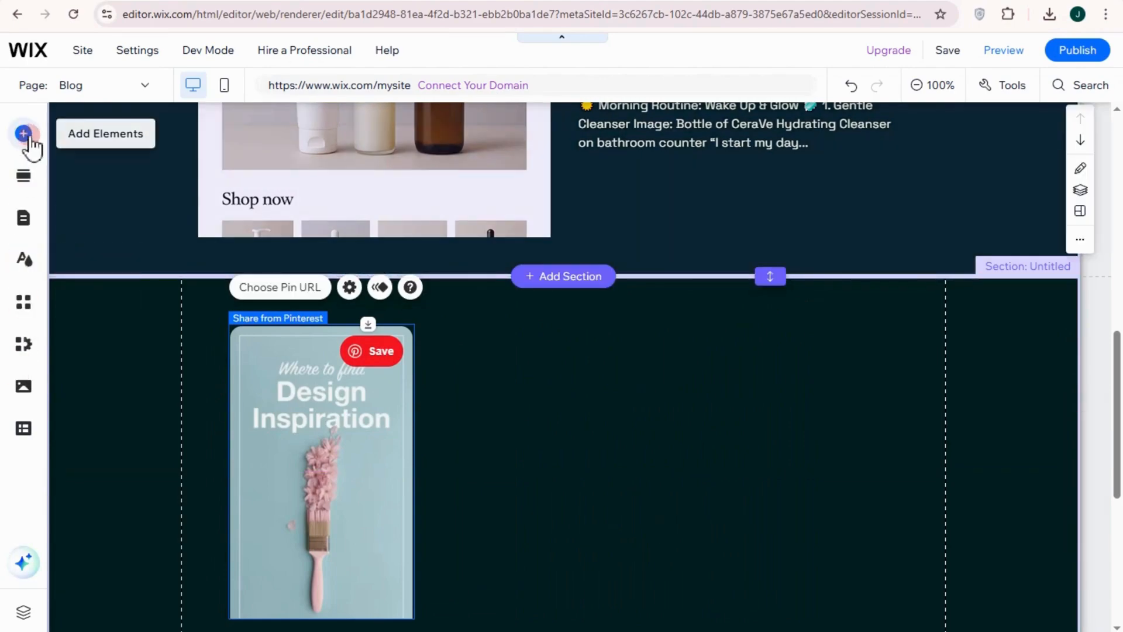
Add a Facebook Page Like element from the social elements and place it beside the Pinterest pin in the blank section
left_click(28, 138)
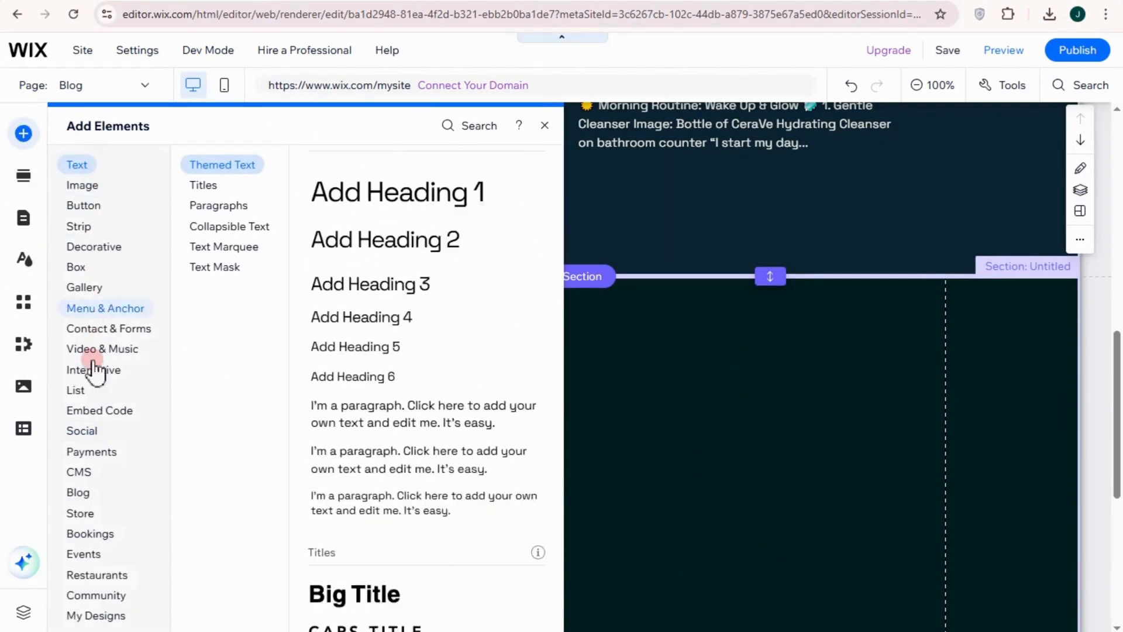
left_click(94, 432)
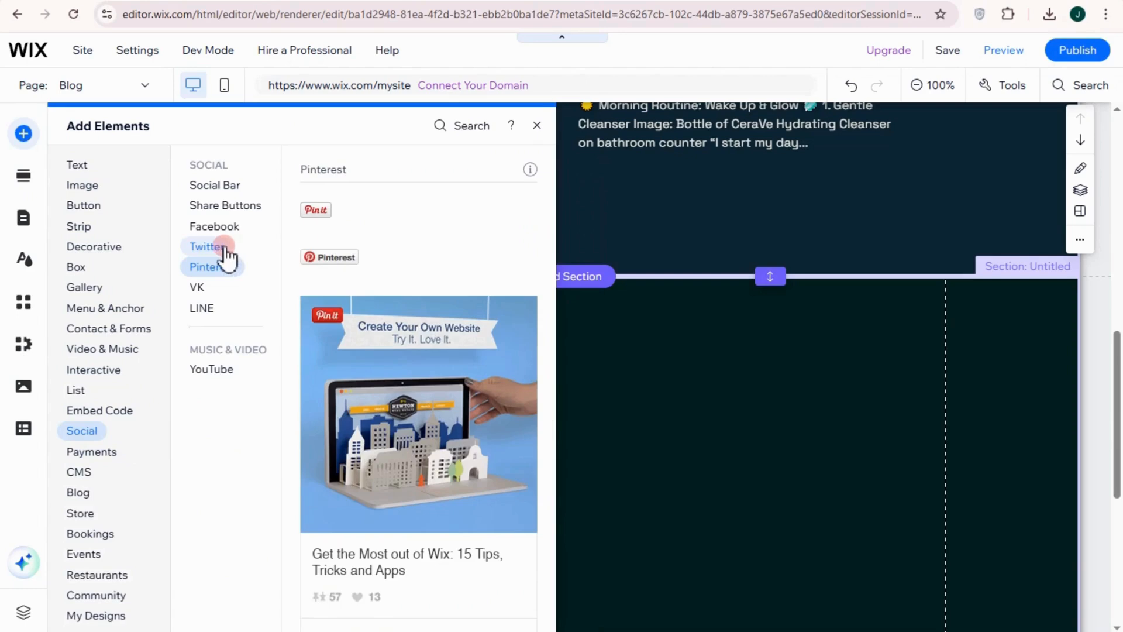
left_click(226, 247)
left_click(225, 228)
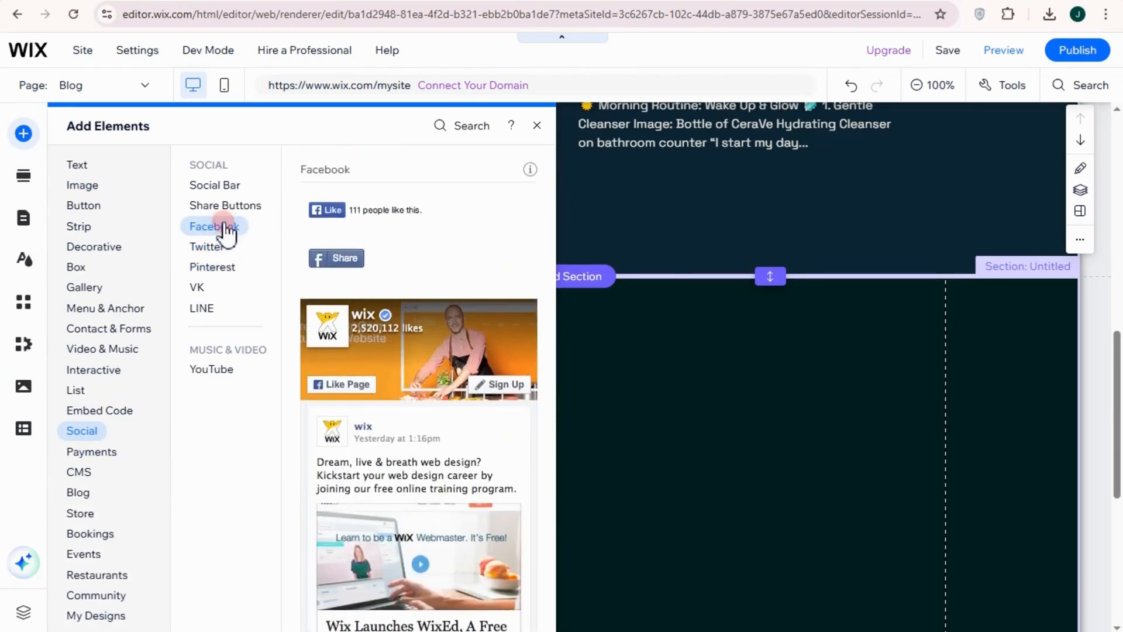
left_click(354, 327)
left_click(355, 327)
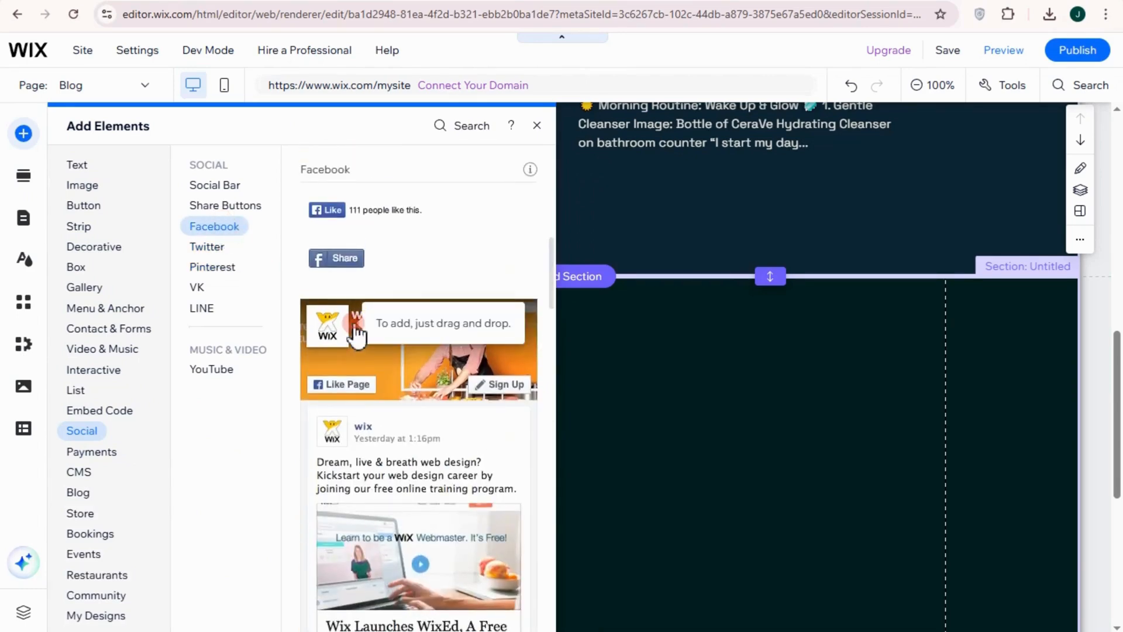
left_click_drag(355, 330, 512, 372)
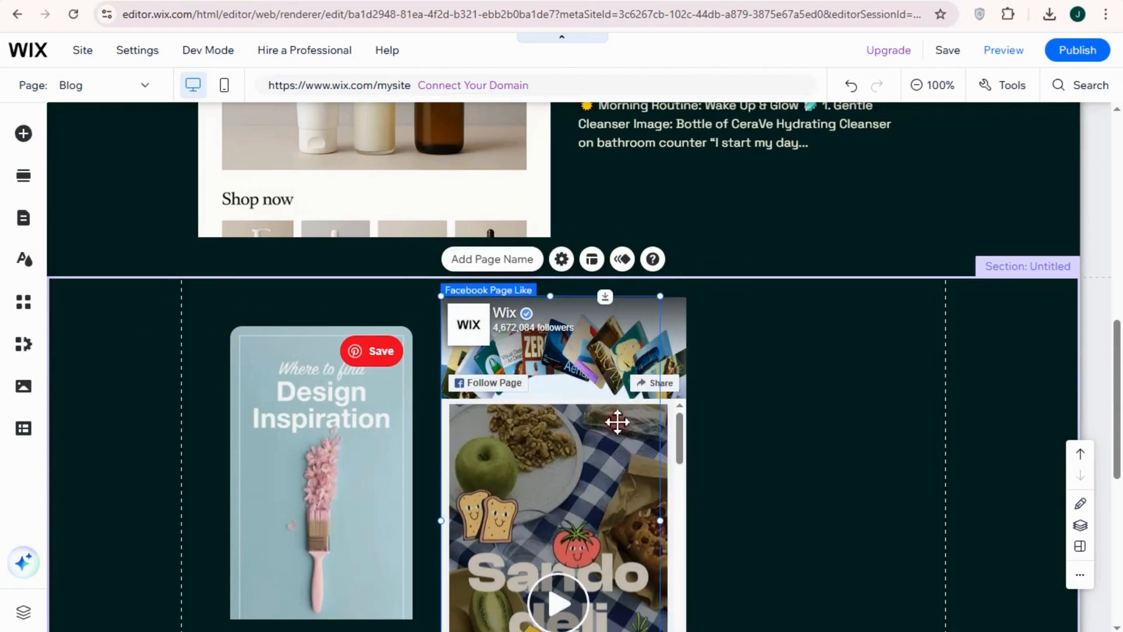
Widen the Facebook Page Like element and check how it fits beside the Pinterest pin above the footer
scroll(606, 457, "down", 1)
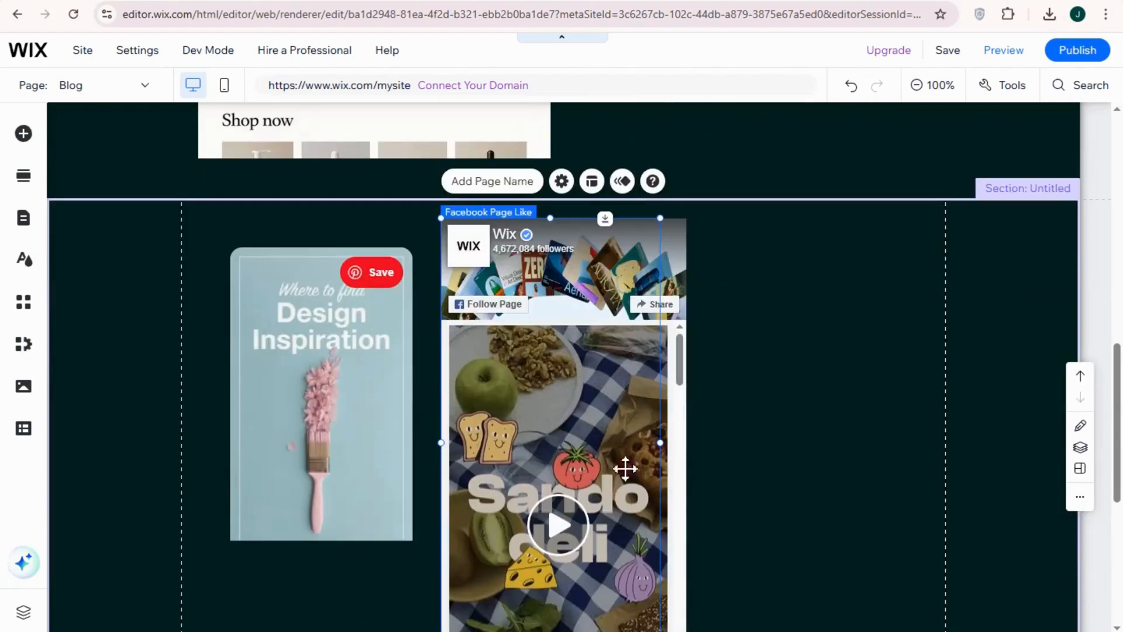
scroll(626, 468, "down", 3)
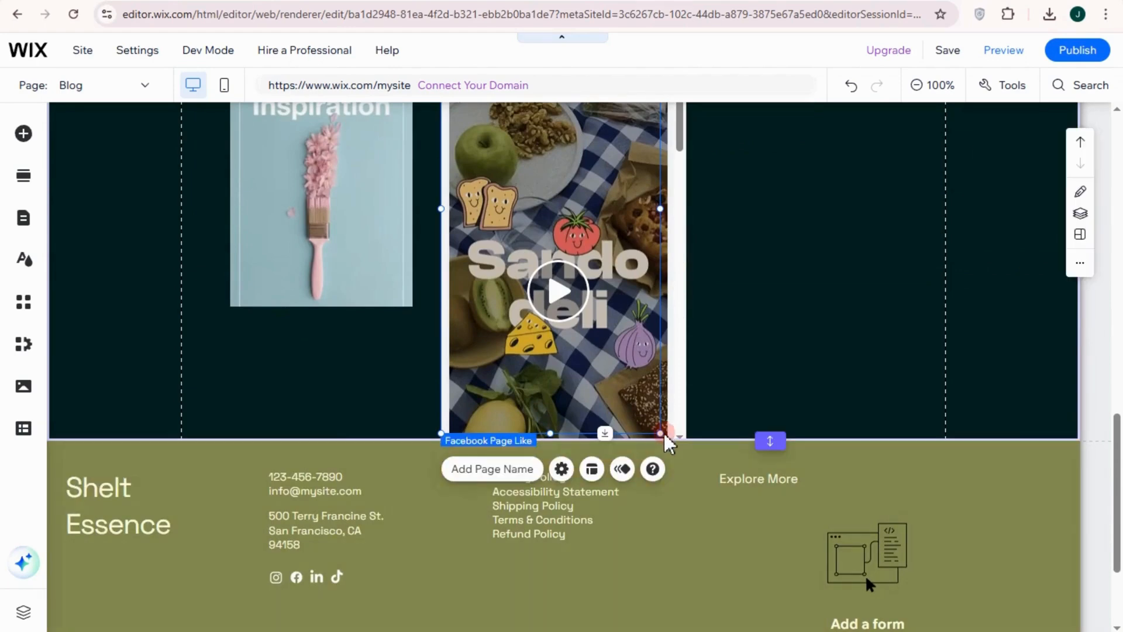
left_click_drag(662, 435, 625, 341)
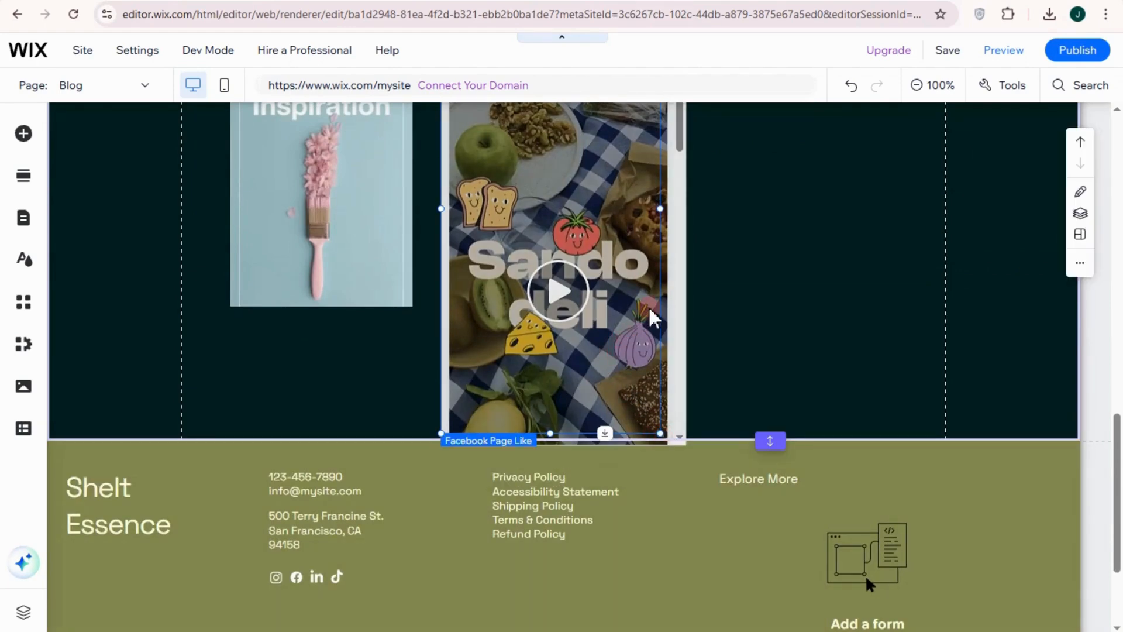
scroll(650, 306, "up", 3)
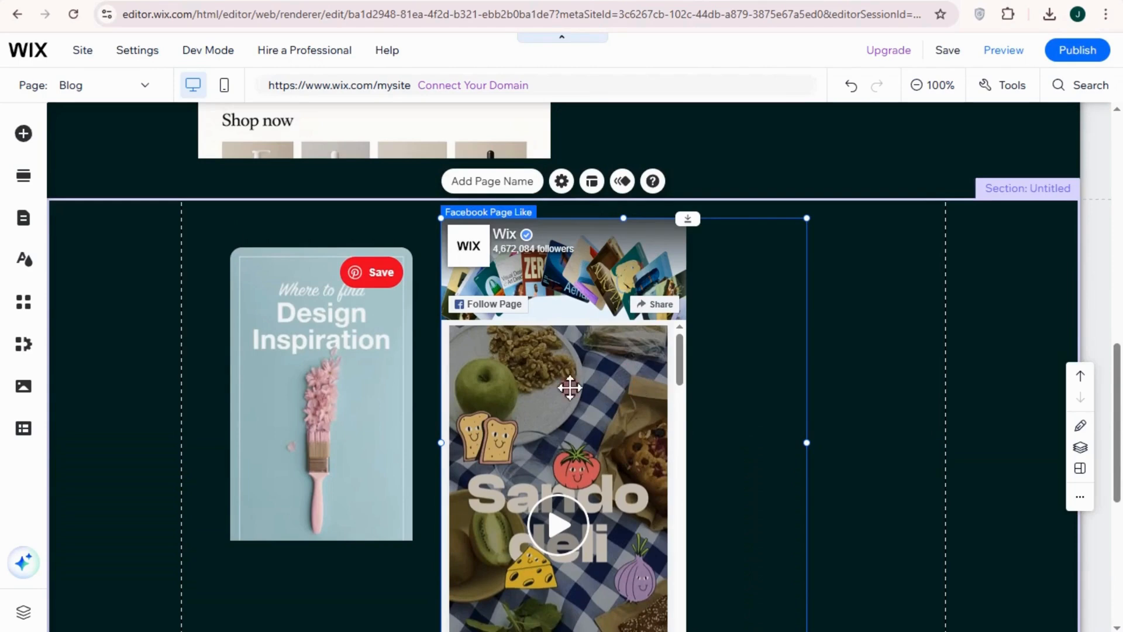
scroll(733, 389, "down", 3)
scroll(682, 391, "up", 3)
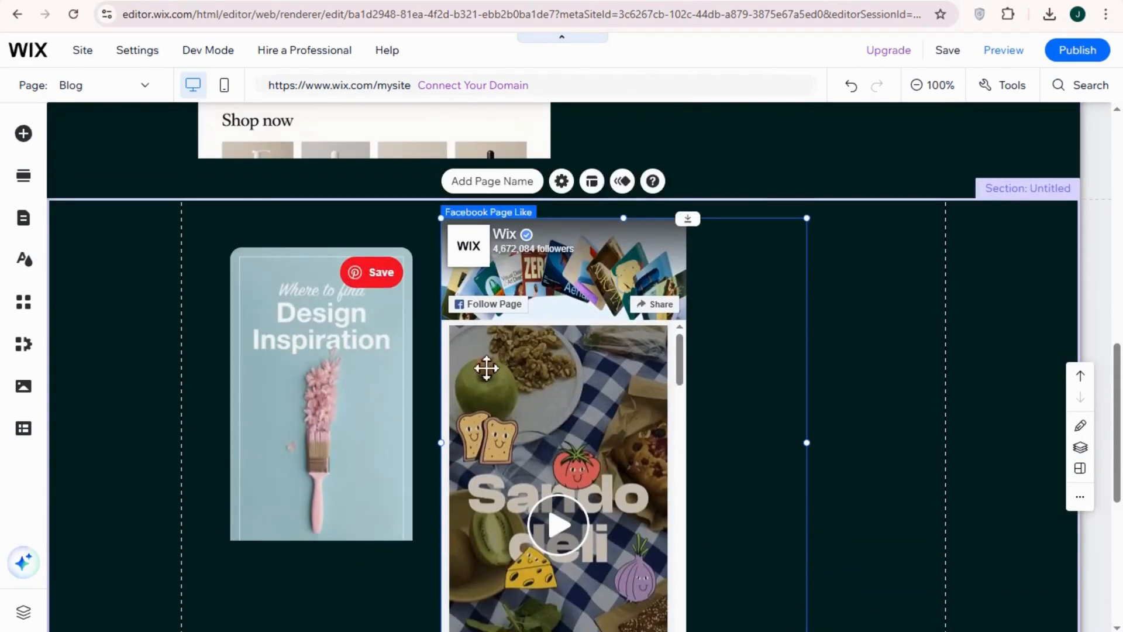
scroll(775, 481, "down", 3)
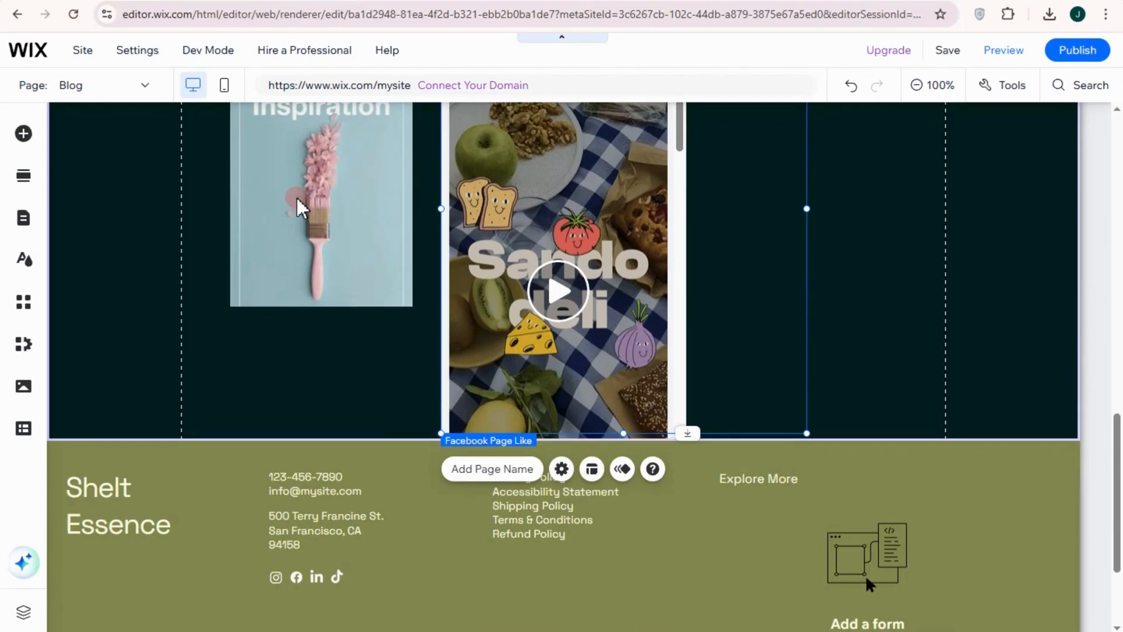
Switch to the Google results for elfsight, open the Elfsight website, log in, and start creating a widget from the Apps Catalog
left_click(591, 2)
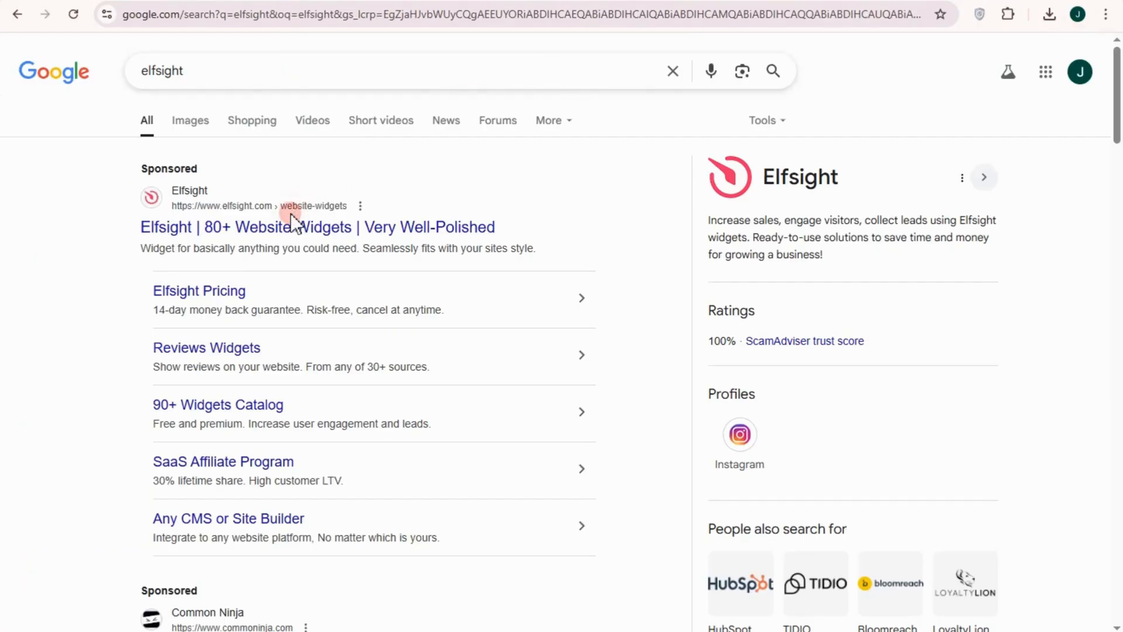
left_click(298, 234)
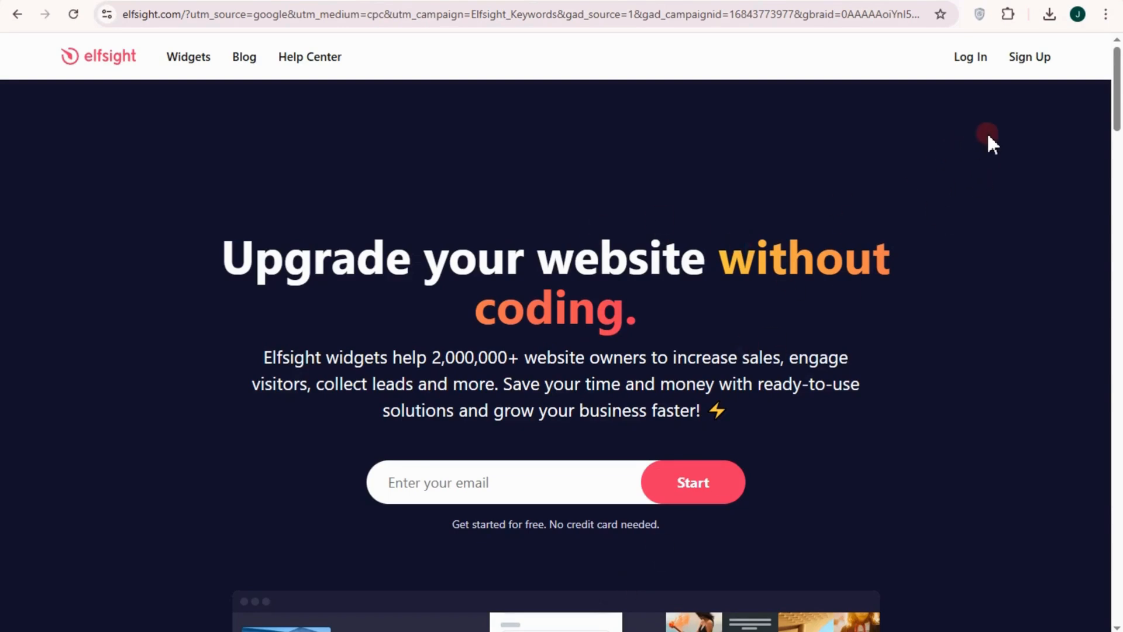
left_click(975, 63)
left_click(913, 118)
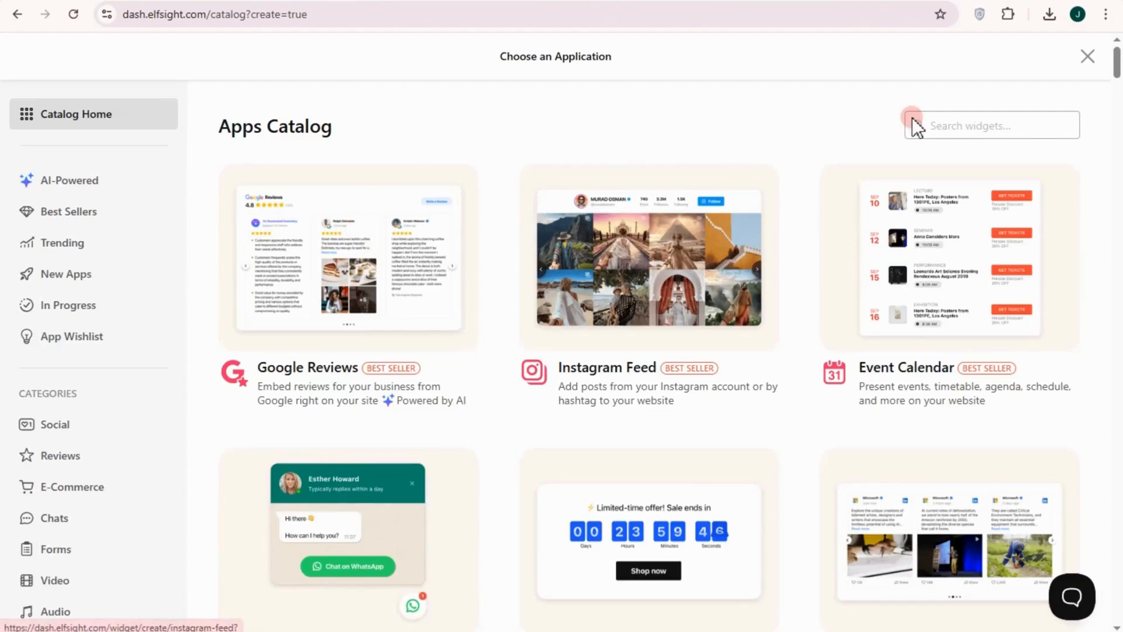
Search the Apps Catalog for instagram and start an Instagram Feed widget with the Profile Widget template
left_click(963, 120)
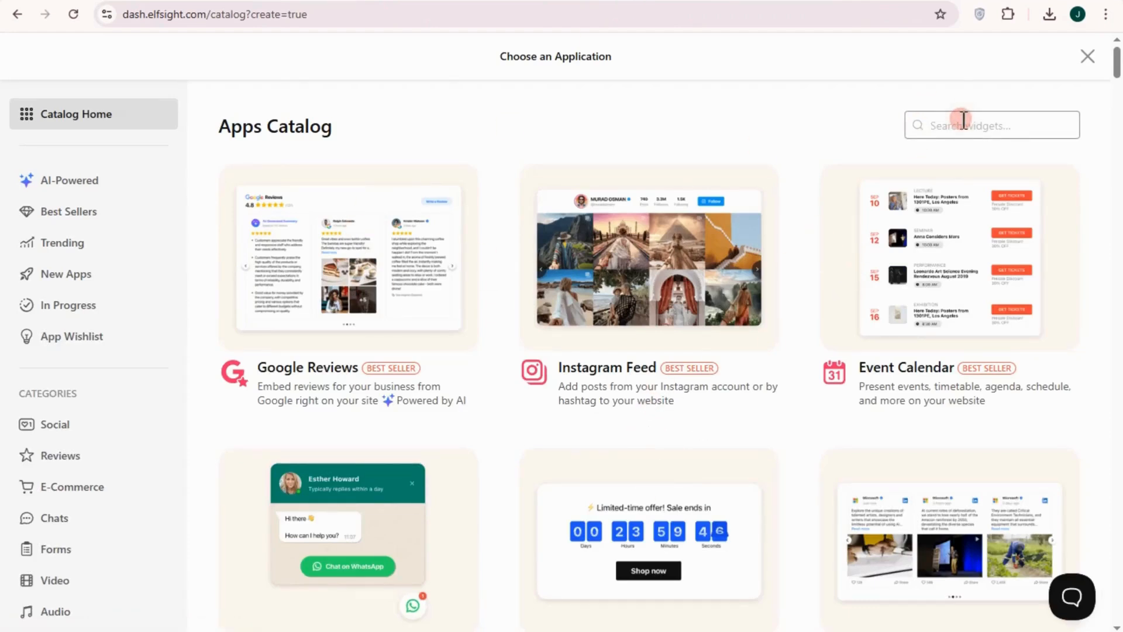
type("instagram")
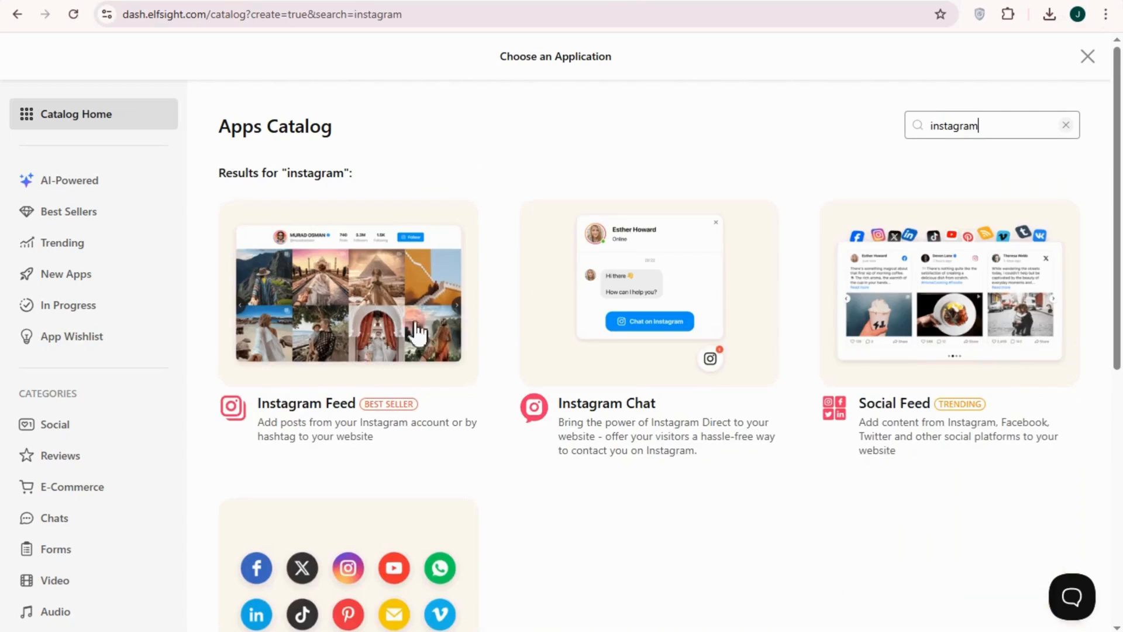
left_click(340, 319)
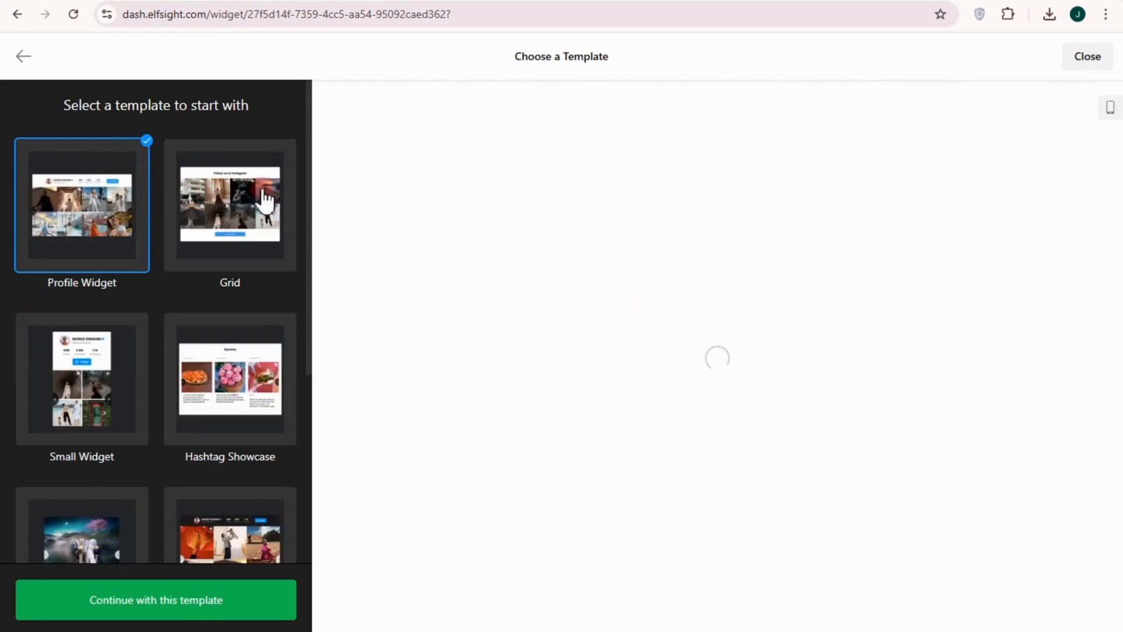
scroll(138, 432, "down", 3)
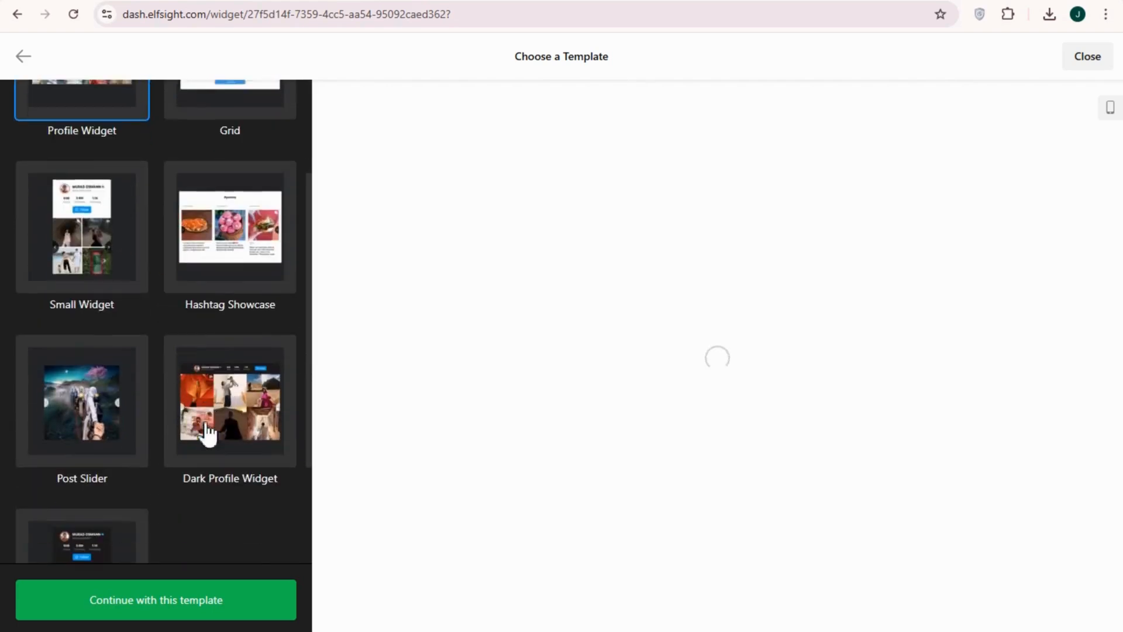
scroll(133, 459, "up", 2)
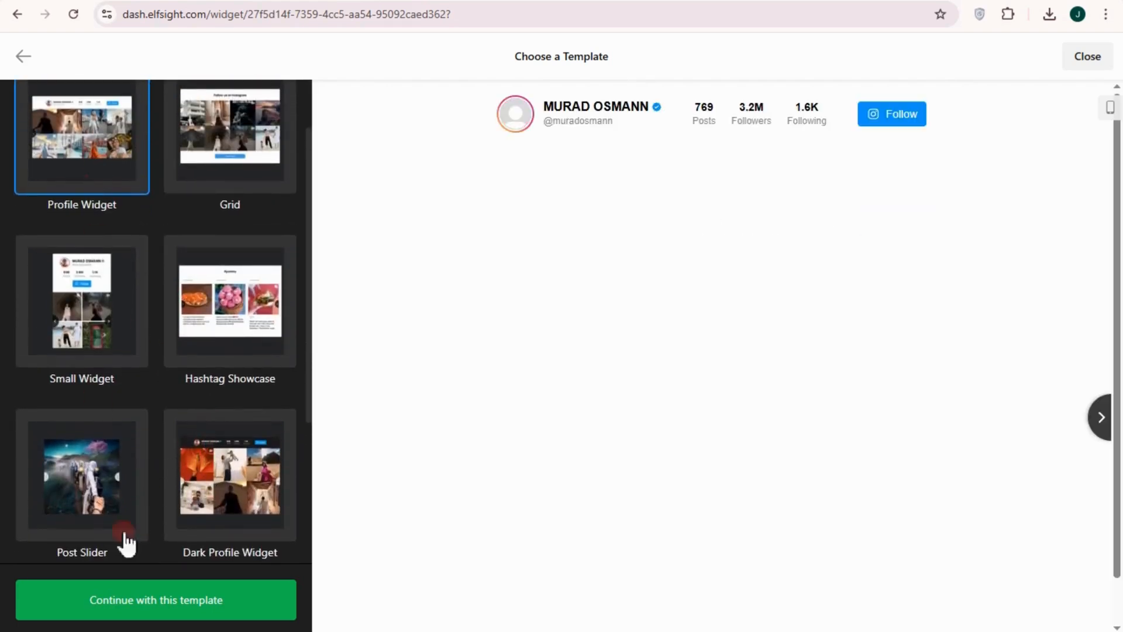
left_click(151, 608)
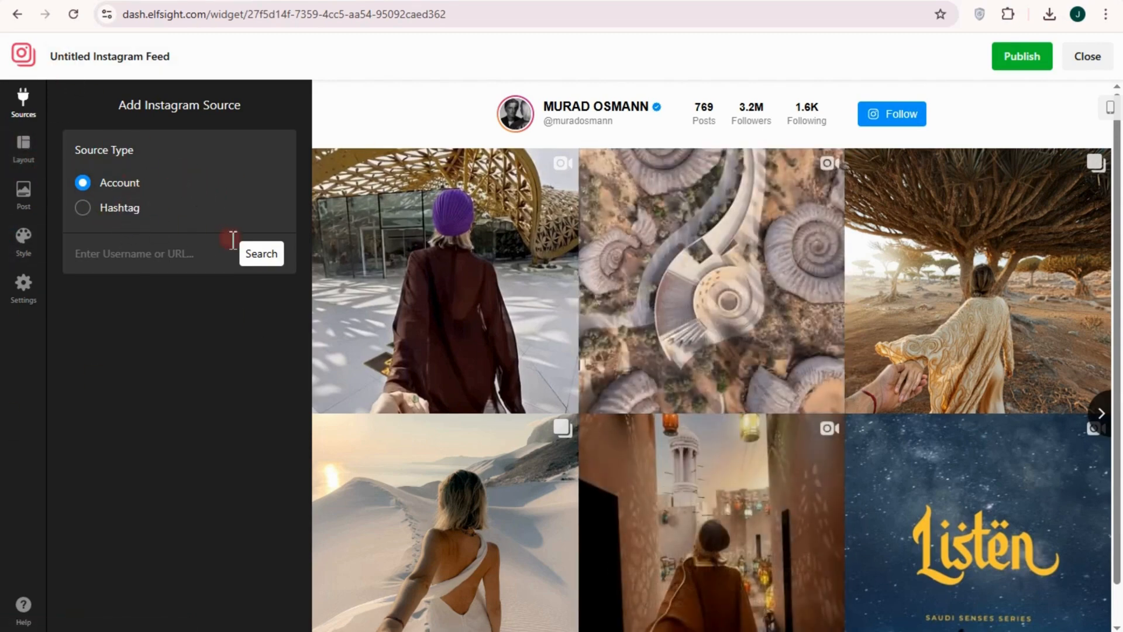
Examine the Instagram feed's source, layout, post, style and language options along with its preview
right_click(150, 254)
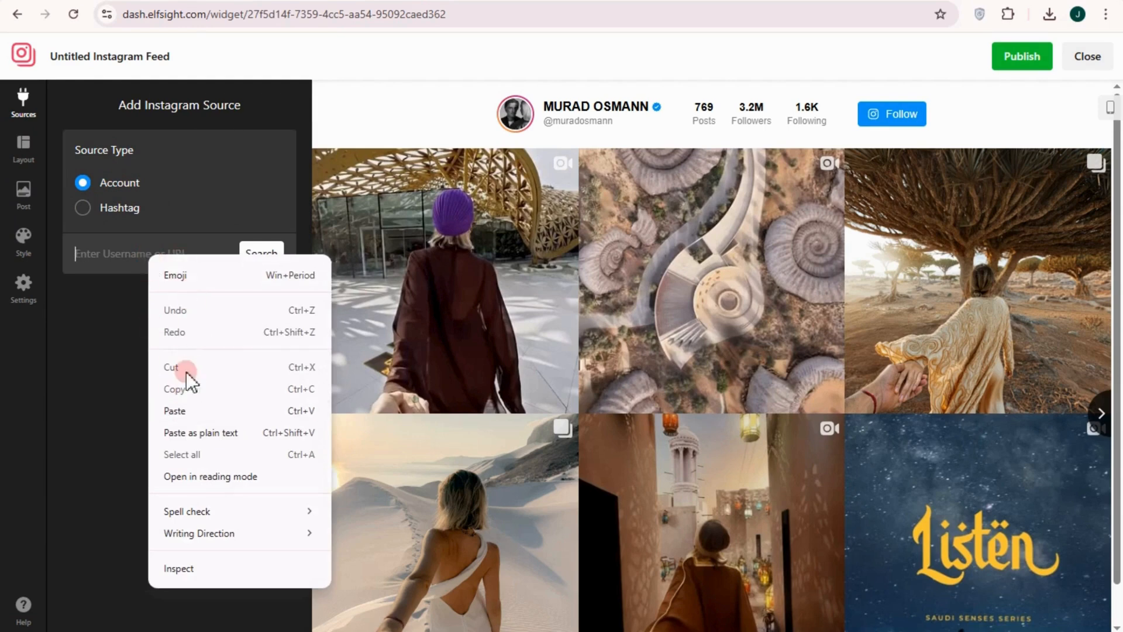
left_click(27, 155)
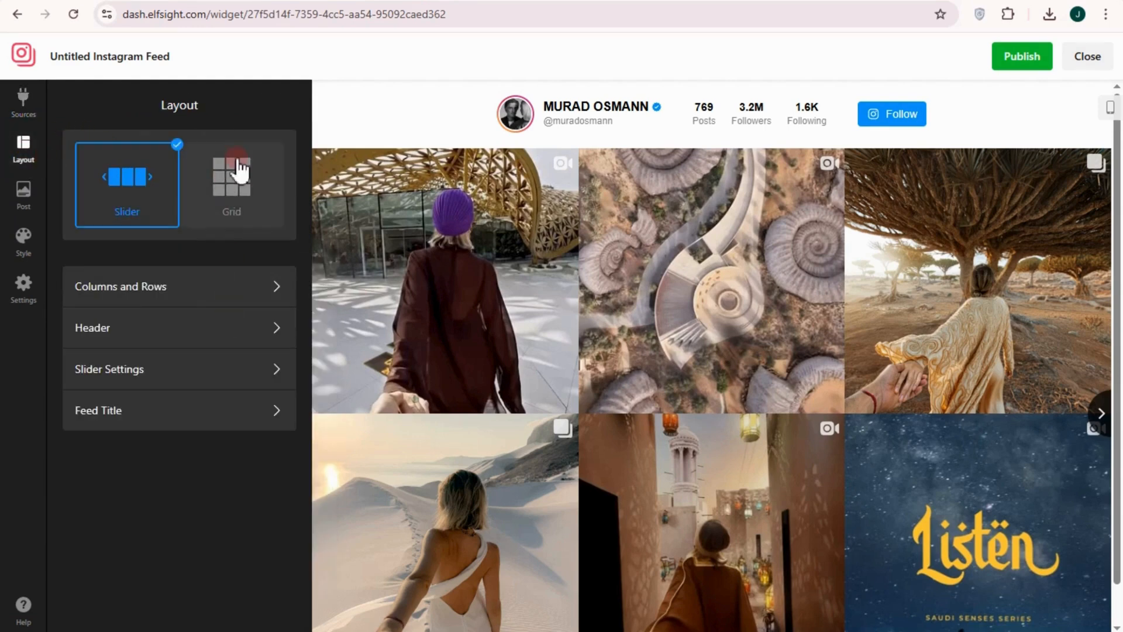
left_click(34, 185)
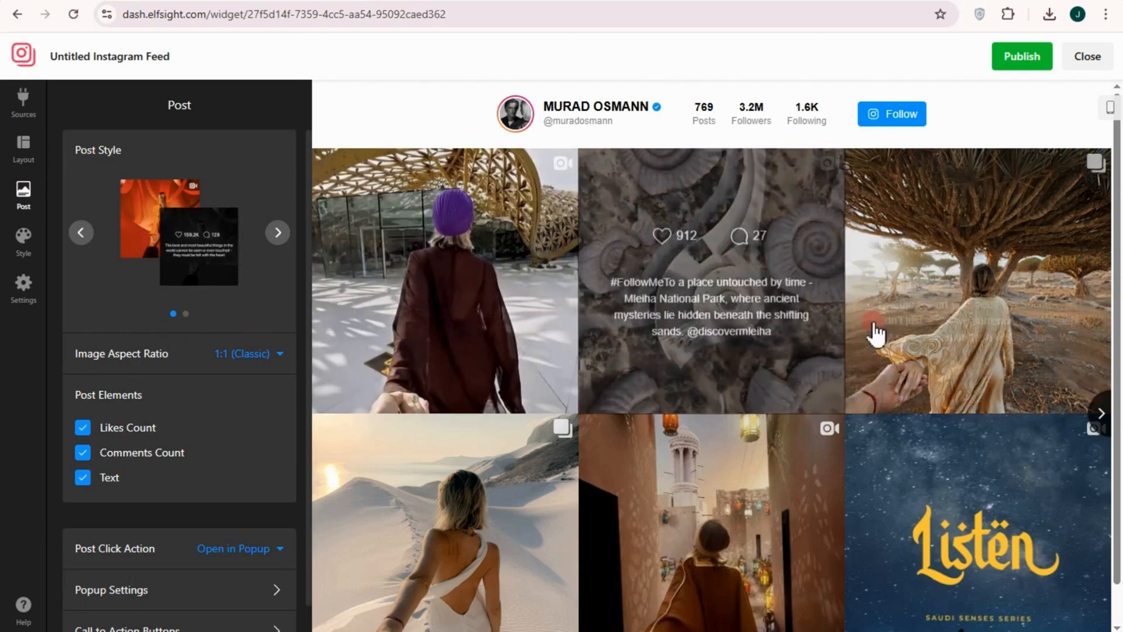
scroll(915, 427, "down", 1)
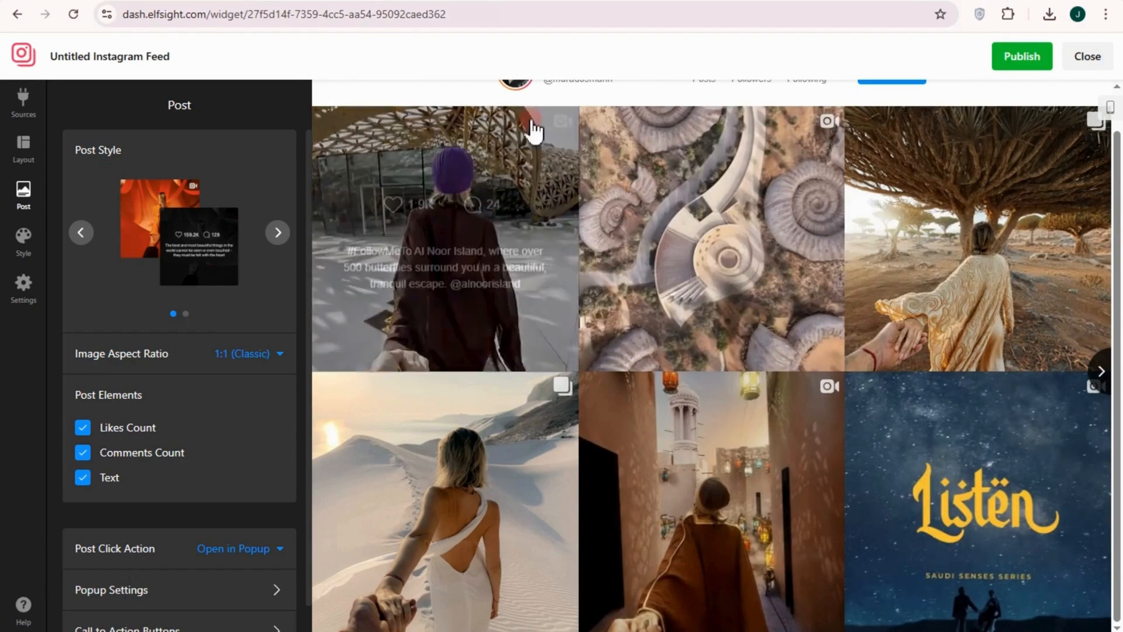
left_click(21, 249)
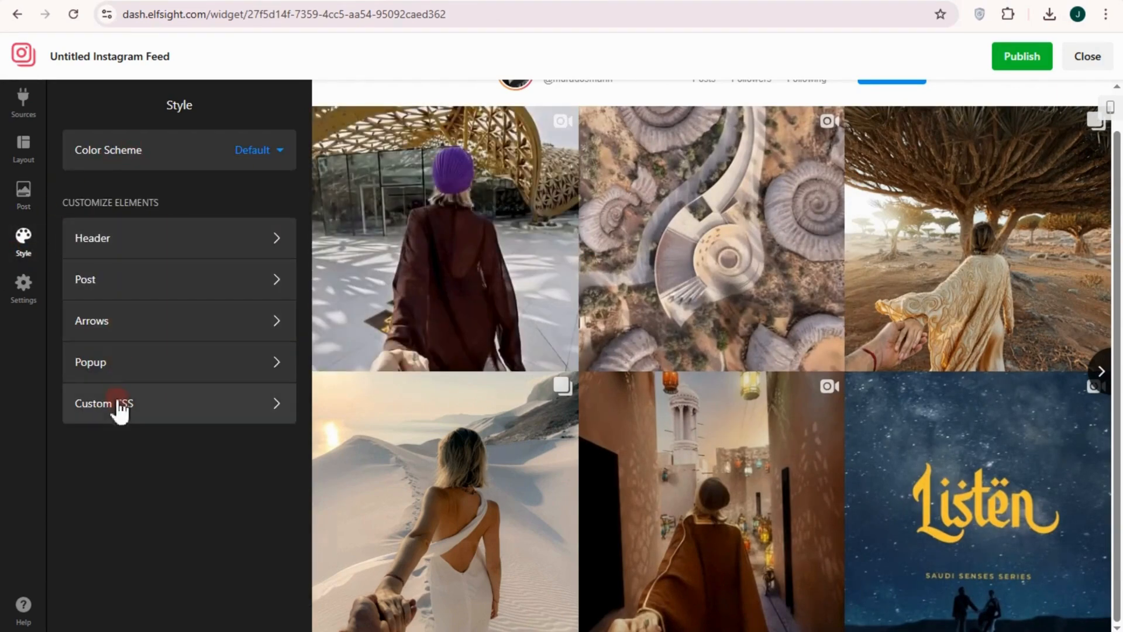
left_click(26, 285)
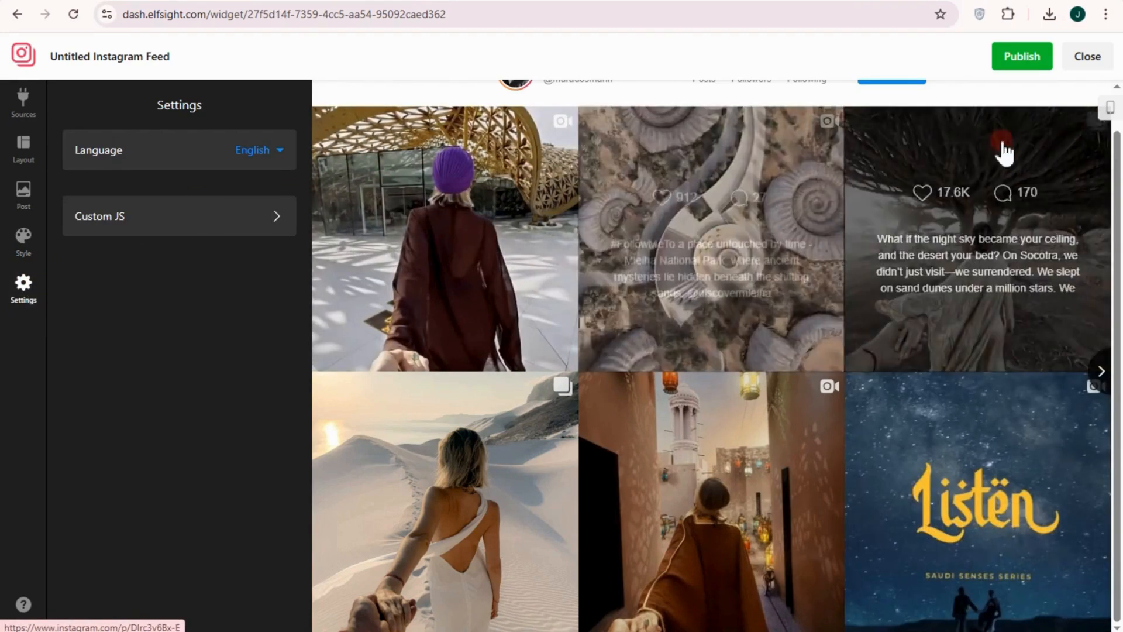
Publish the Instagram Feed widget and copy its embed code
left_click(1019, 59)
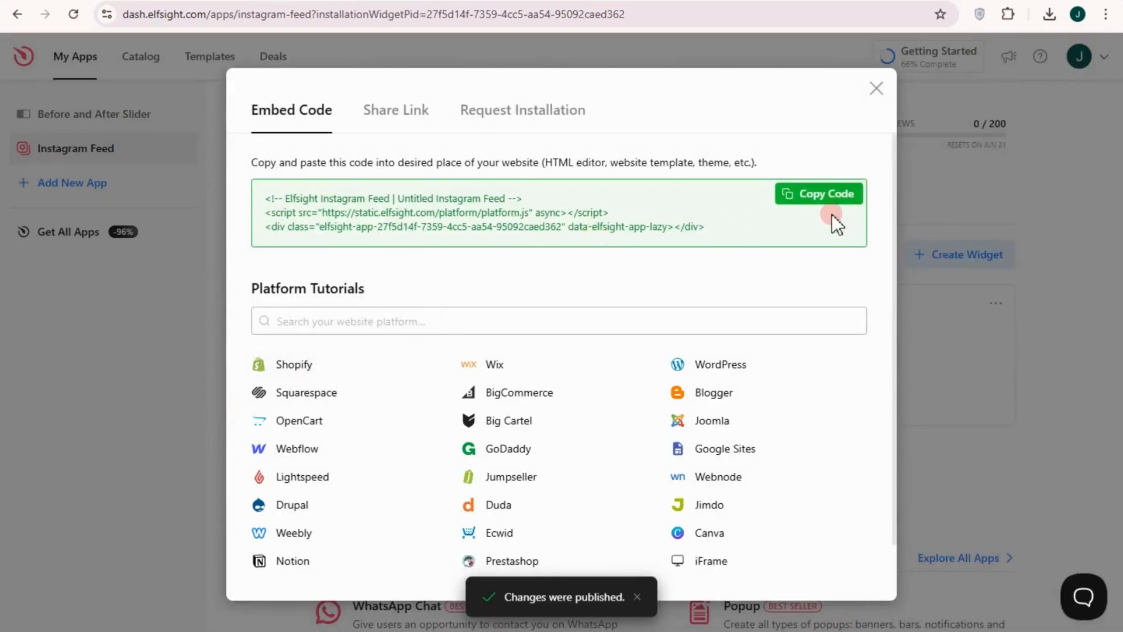
left_click(839, 196)
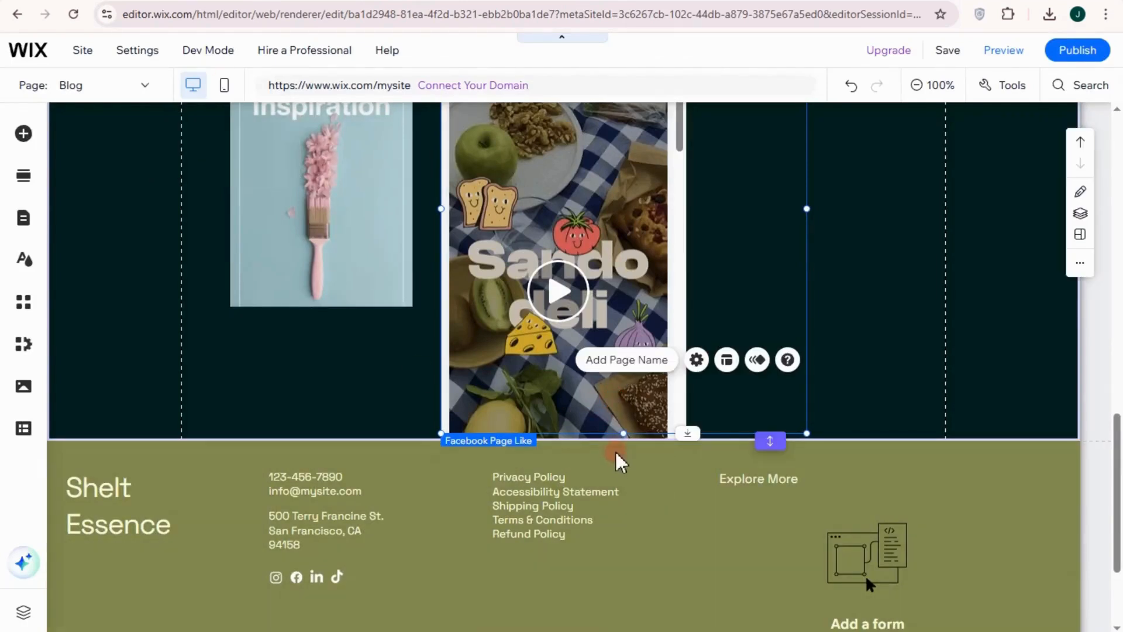
Switch back to the Wix editor, add a blank section above the footer, and insert an Embed HTML element in it
left_click(865, 425)
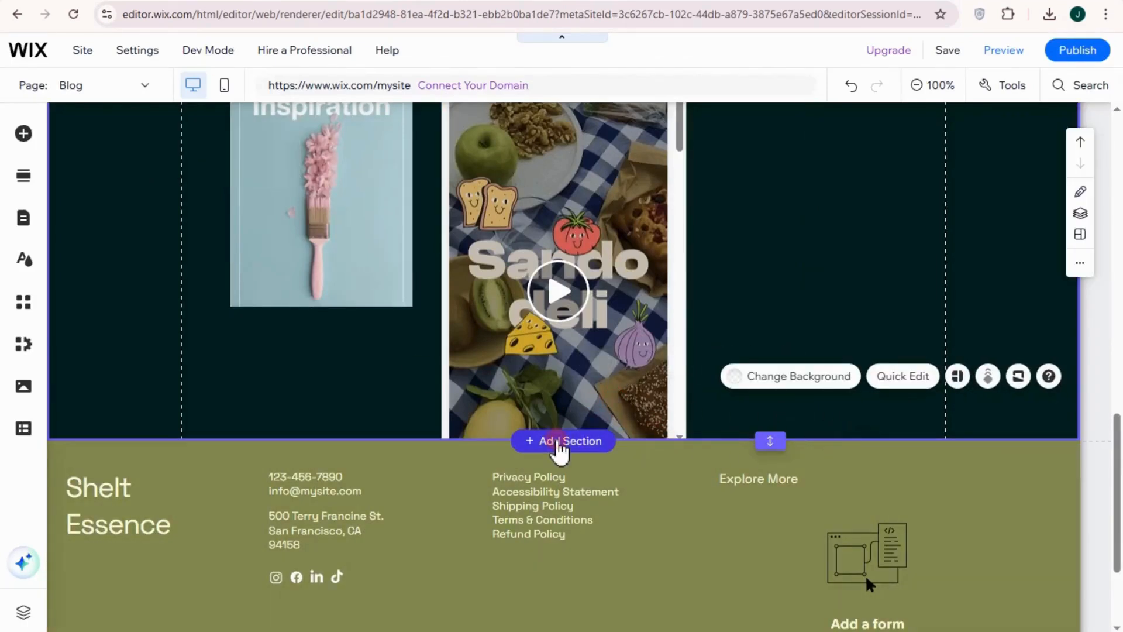
left_click(558, 443)
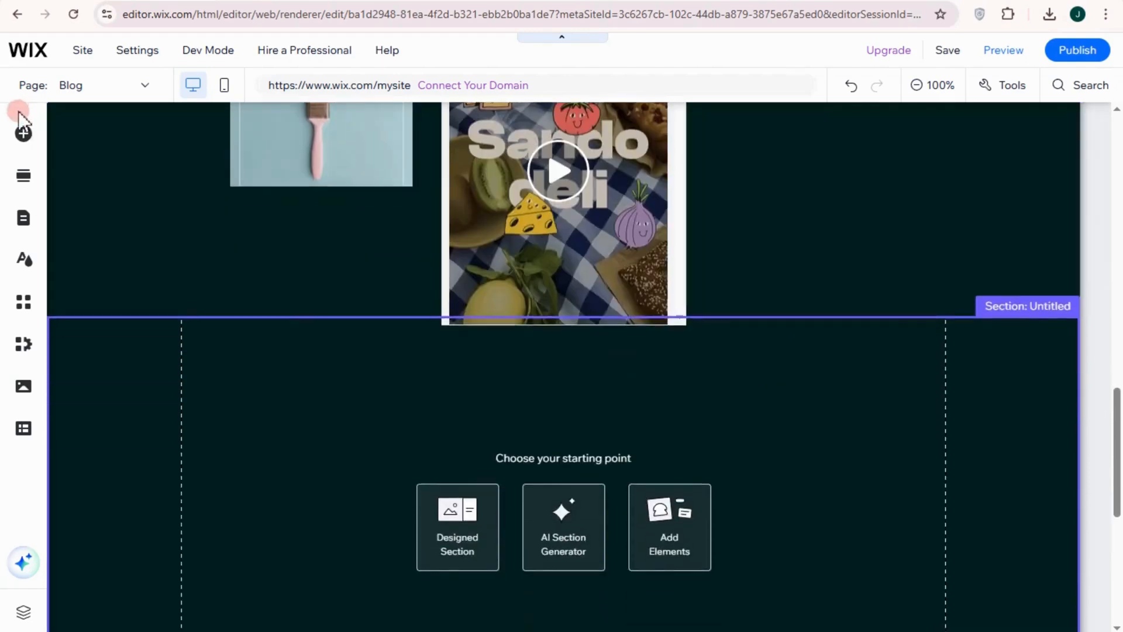
left_click(25, 136)
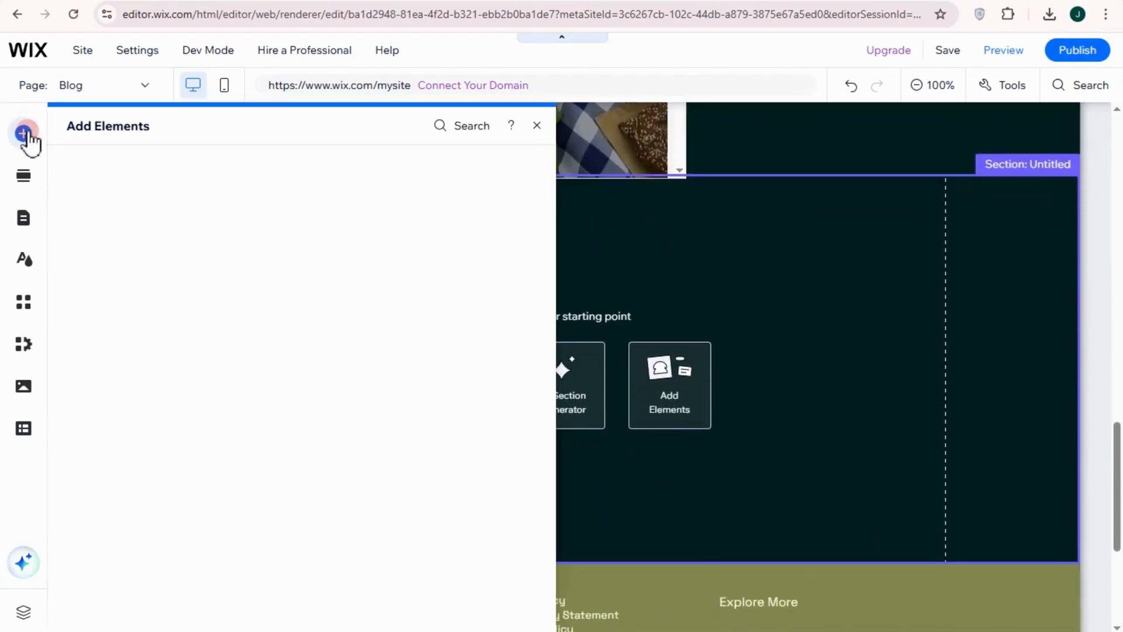
left_click(98, 451)
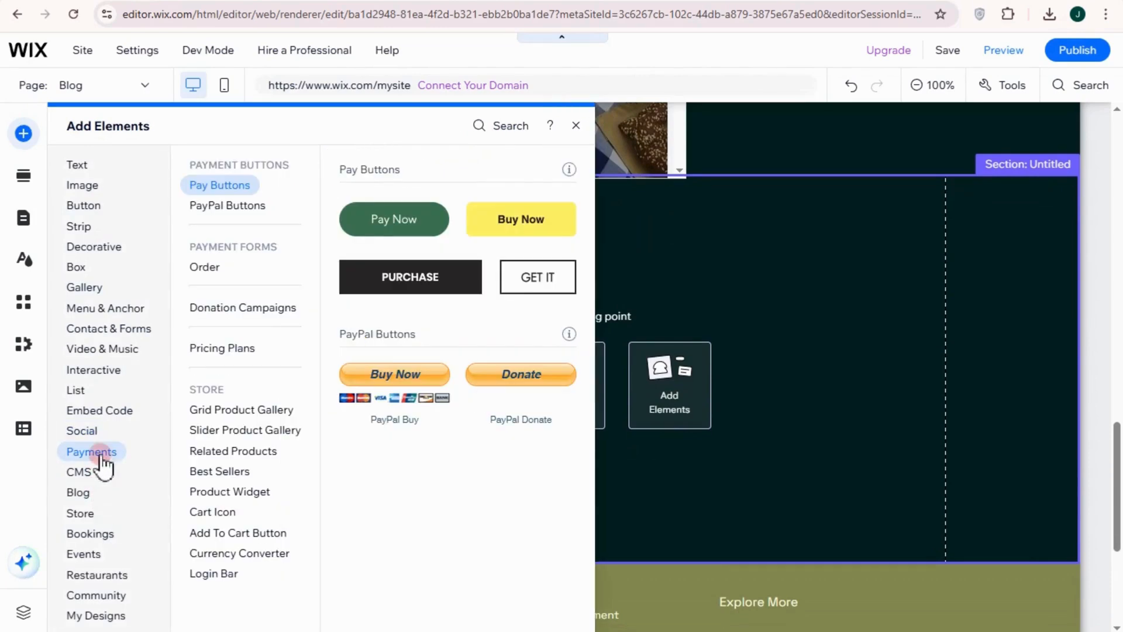
left_click(99, 412)
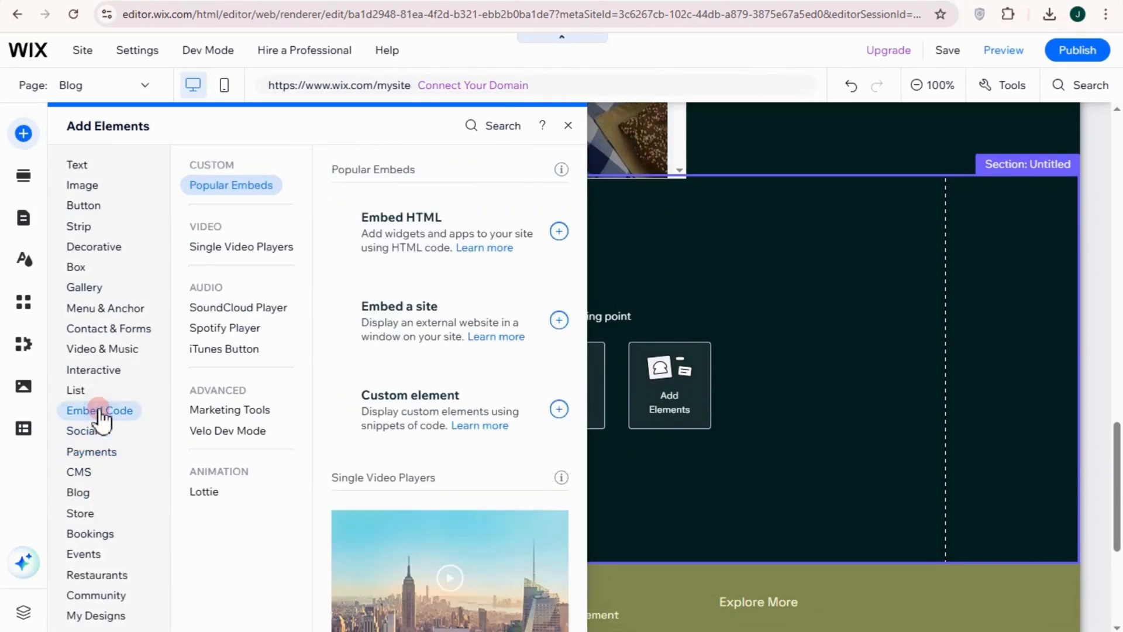
left_click(437, 342)
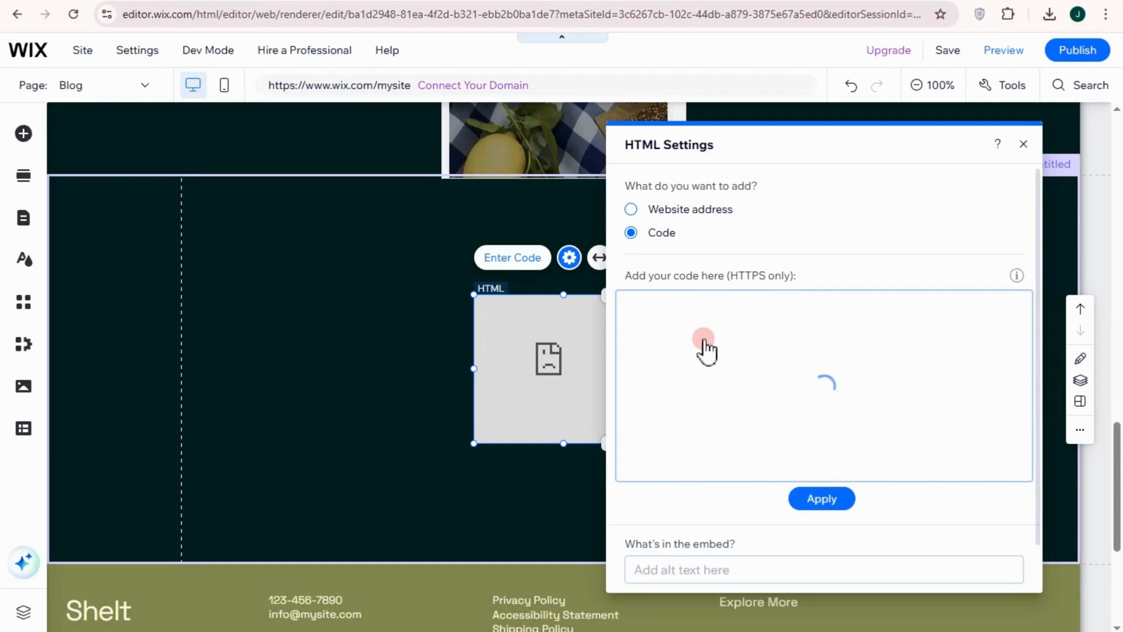
Paste and apply the Elfsight Instagram Feed code in the HTML element, and enlarge the element to fill most of the new section
key("ctrl+v")
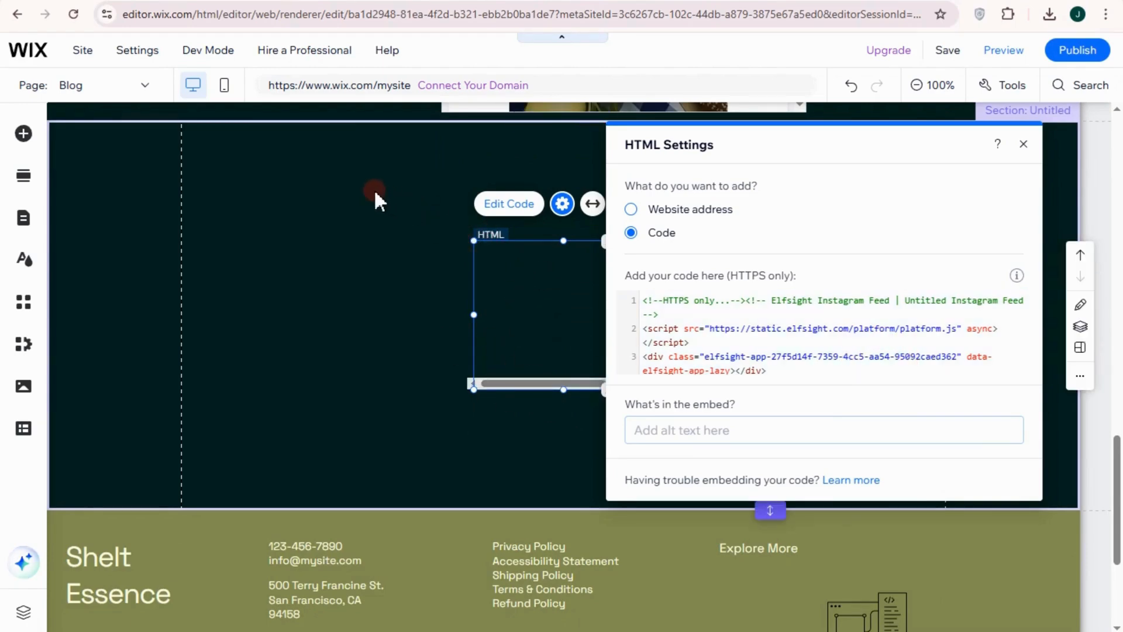
left_click_drag(375, 193, 375, 191)
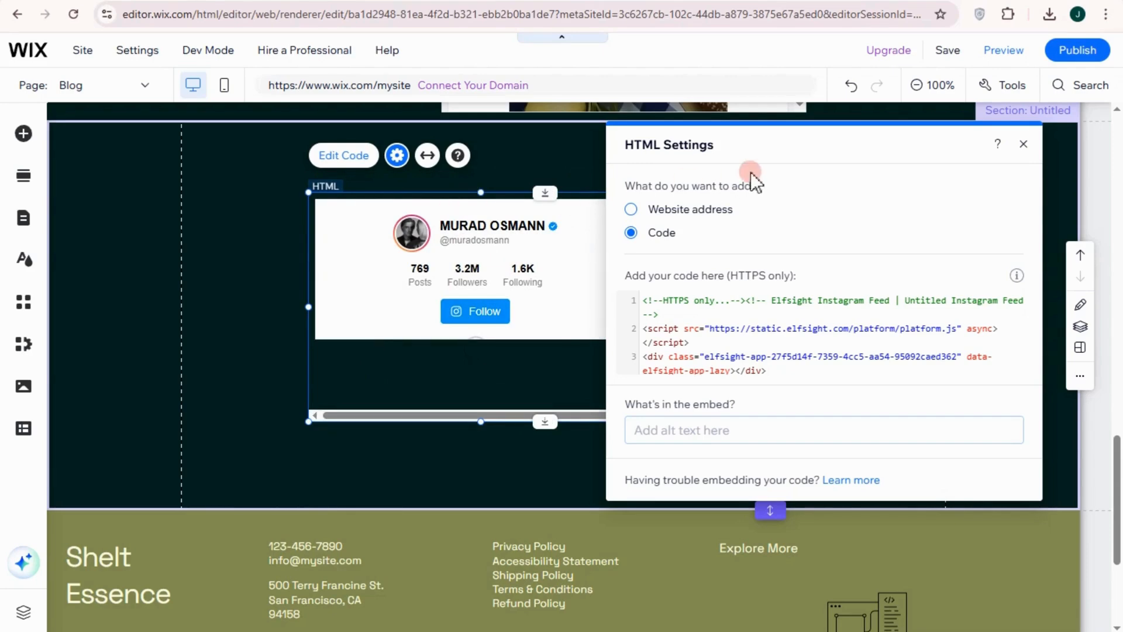
left_click(1024, 144)
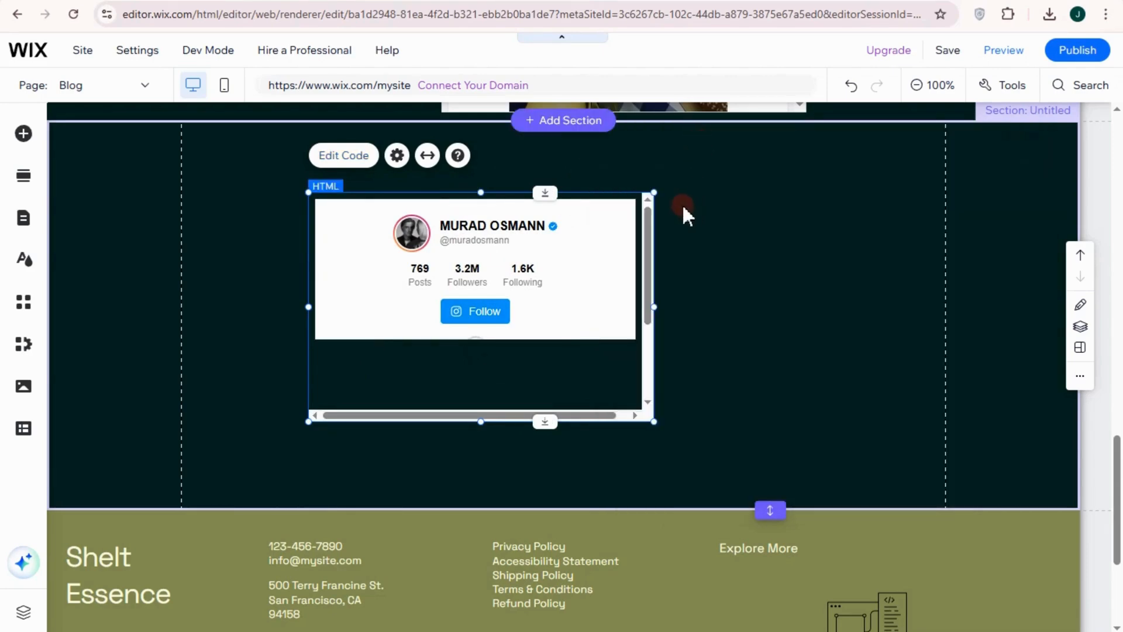
left_click_drag(703, 162, 721, 158)
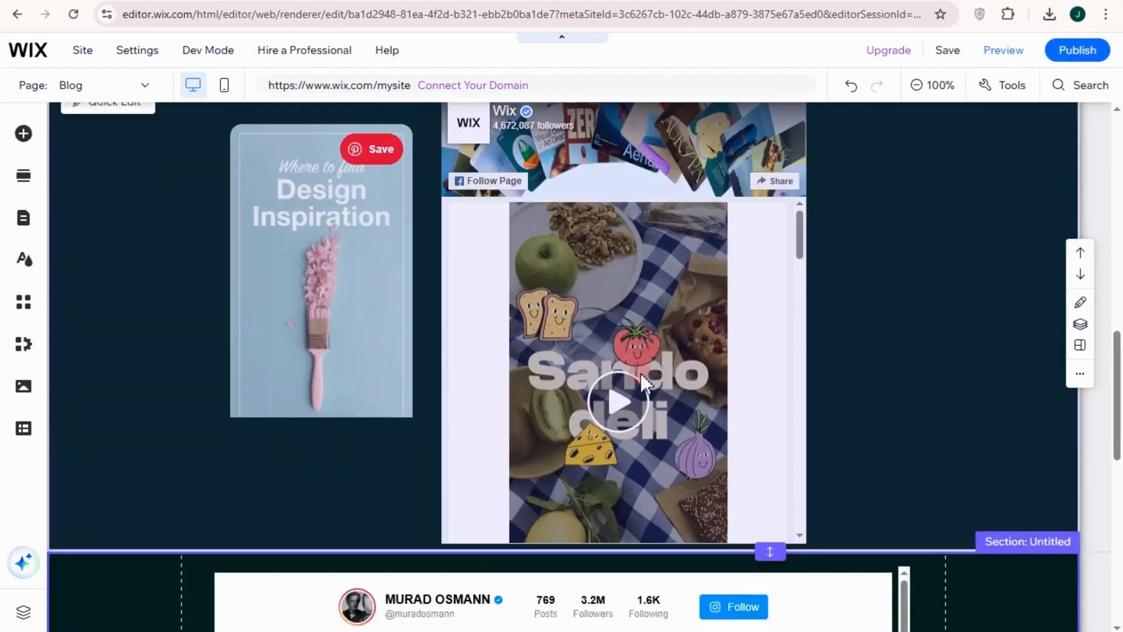
scroll(641, 373, "down", 10)
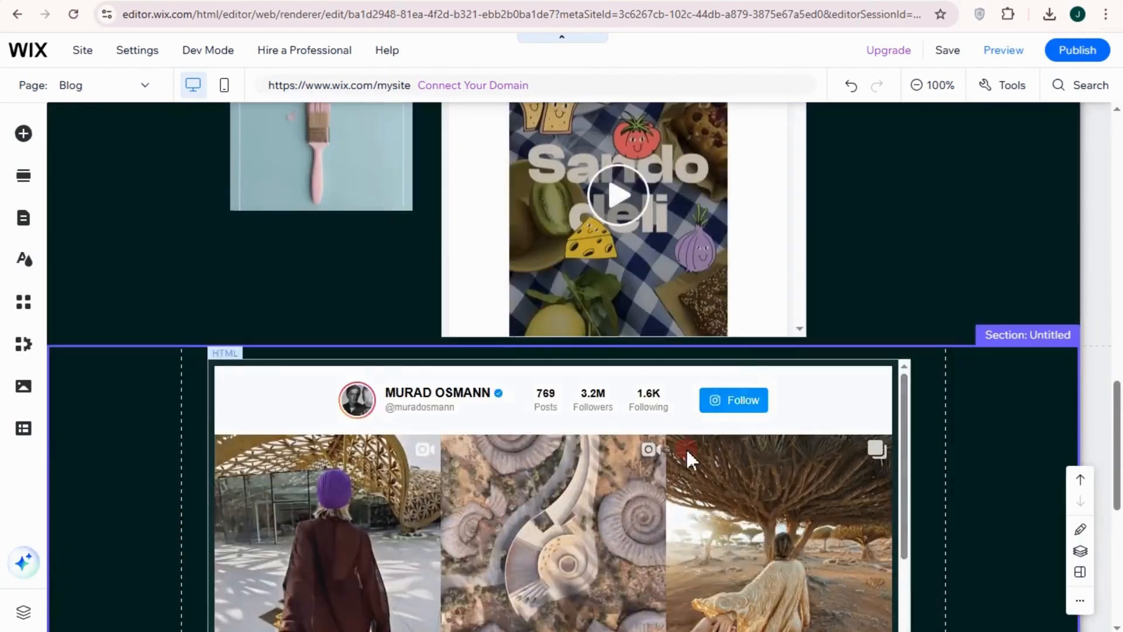
scroll(803, 441, "up", 3)
scroll(735, 431, "up", 2)
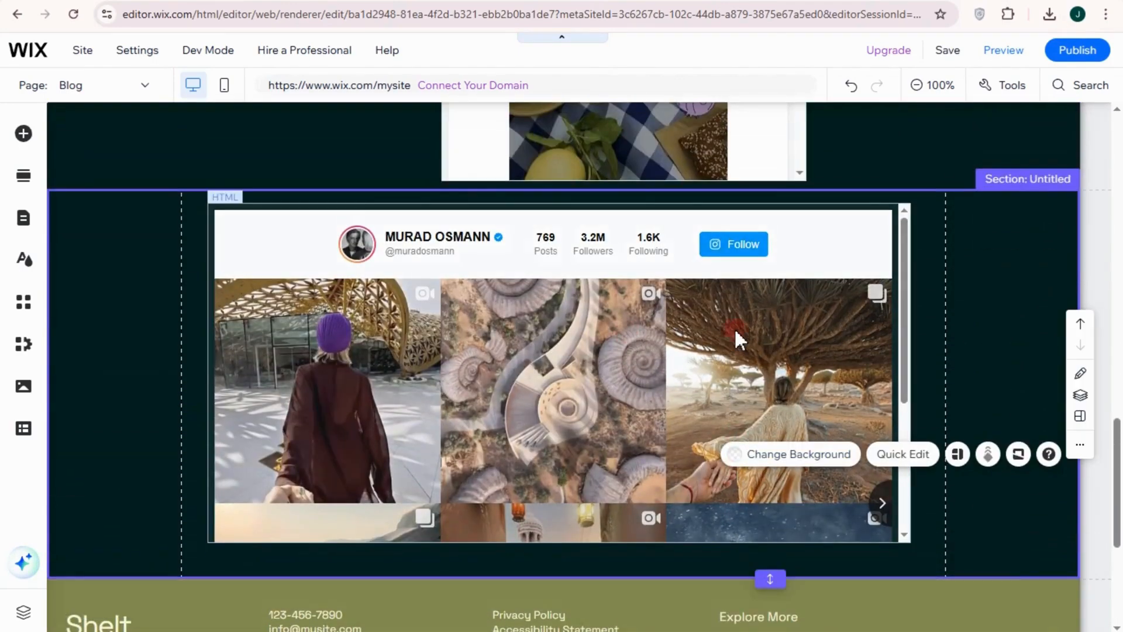